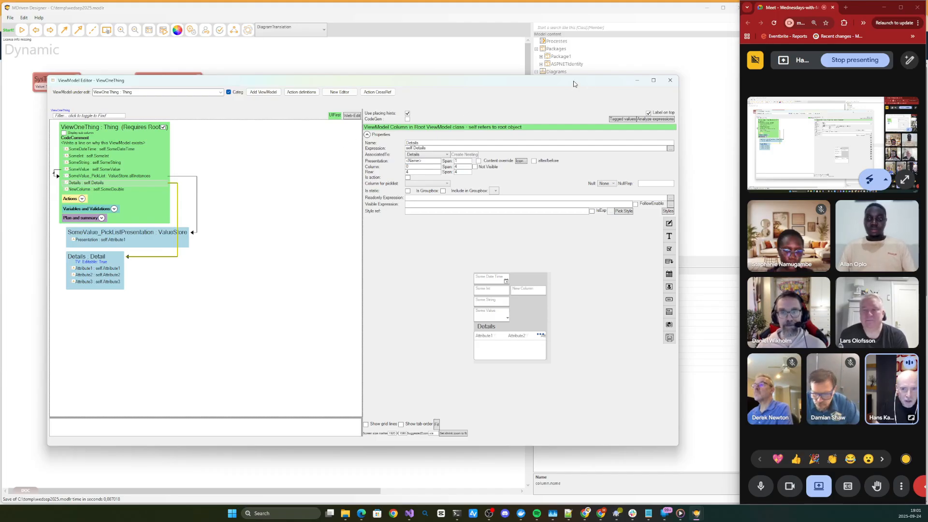
pyautogui.moveTo(574, 84); pyautogui.dragTo(570, 76)
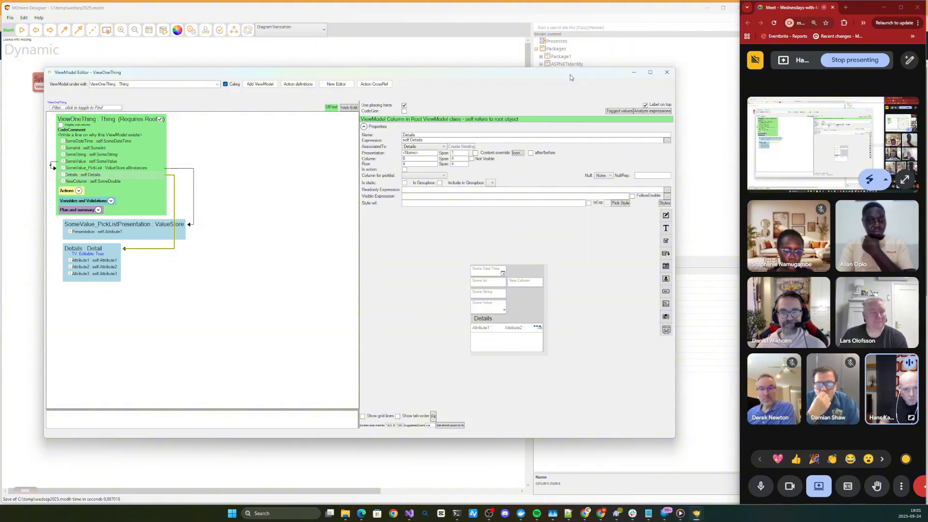
pyautogui.moveTo(564, 82); pyautogui.dragTo(538, 78)
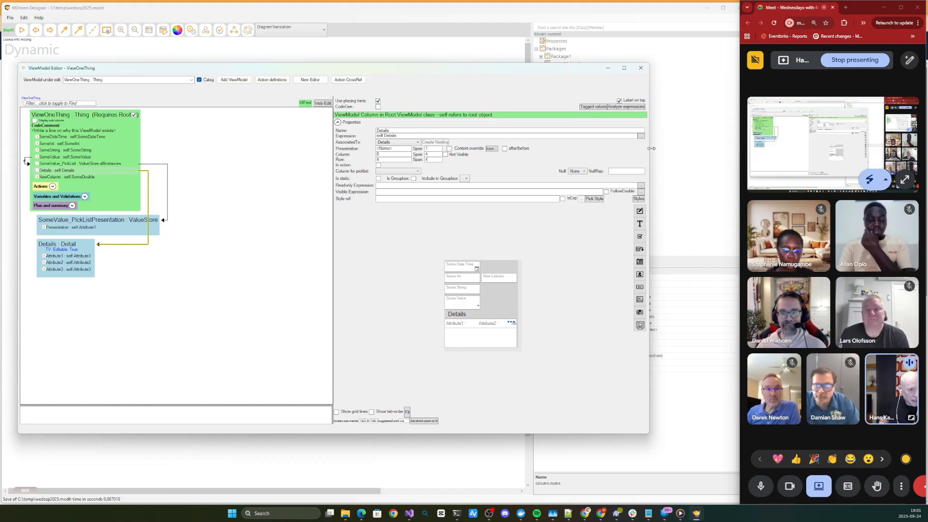
# - Switch to the browser showing the MDriven framework changelog, place it over the editor and enlarge its window
pyautogui.hotkey('alt', 'Tab')
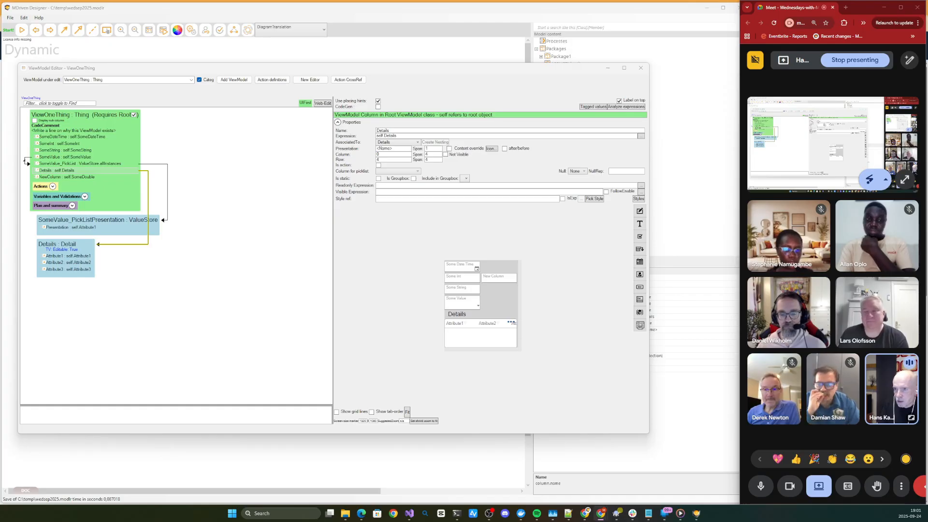
pyautogui.moveTo(0, 106); pyautogui.dragTo(358, 22)
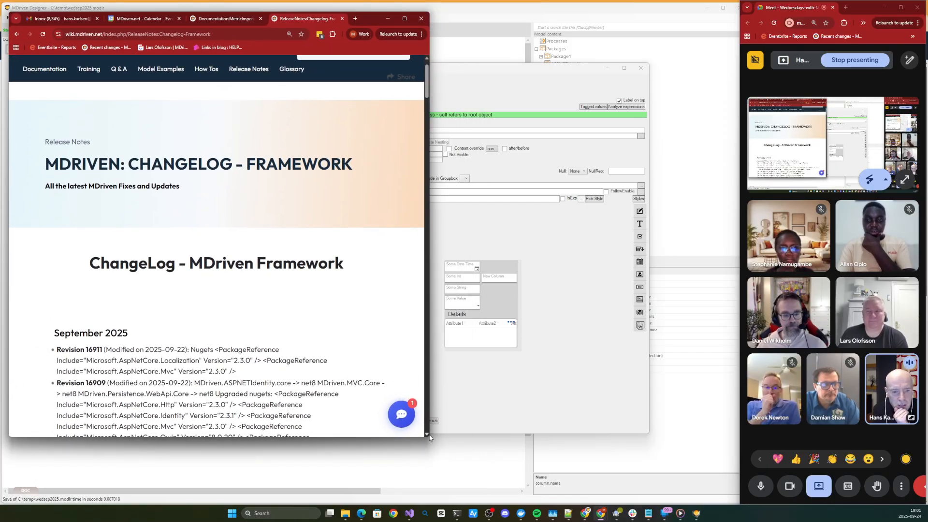
pyautogui.moveTo(428, 446); pyautogui.dragTo(630, 463)
# - Examine the September 2025 revision entries in the MDriven Framework changelog
pyautogui.scroll(1, 445, 252)
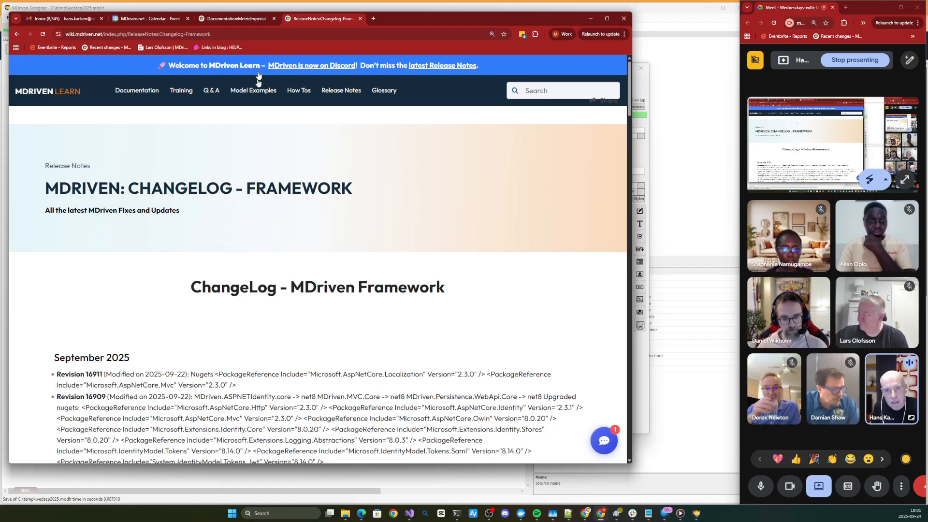
pyautogui.scroll(-2, 196, 349)
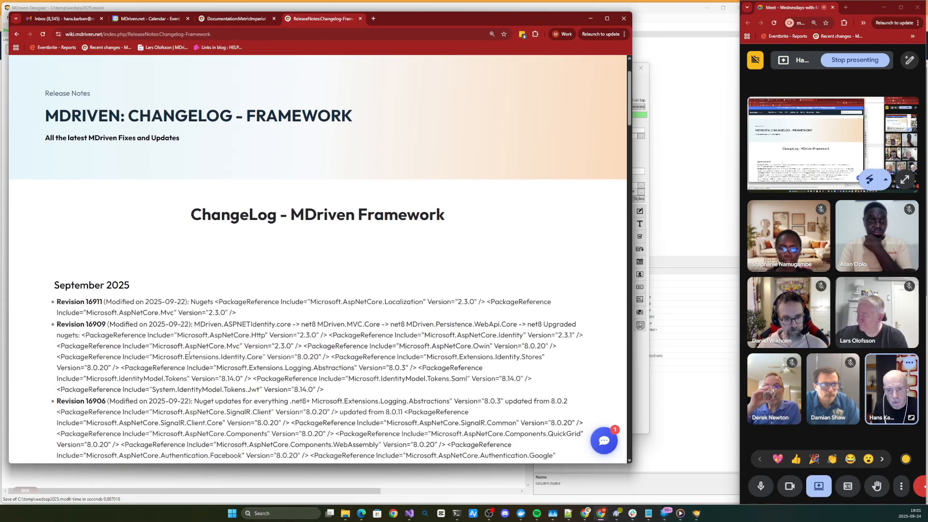
pyautogui.moveTo(56, 301); pyautogui.dragTo(85, 368)
pyautogui.scroll(-8, 87, 365)
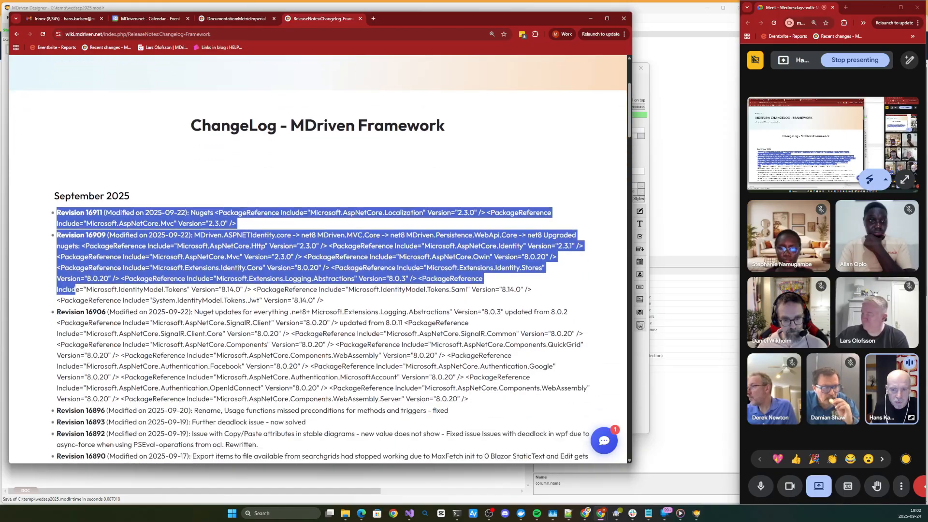
pyautogui.scroll(-5, 91, 361)
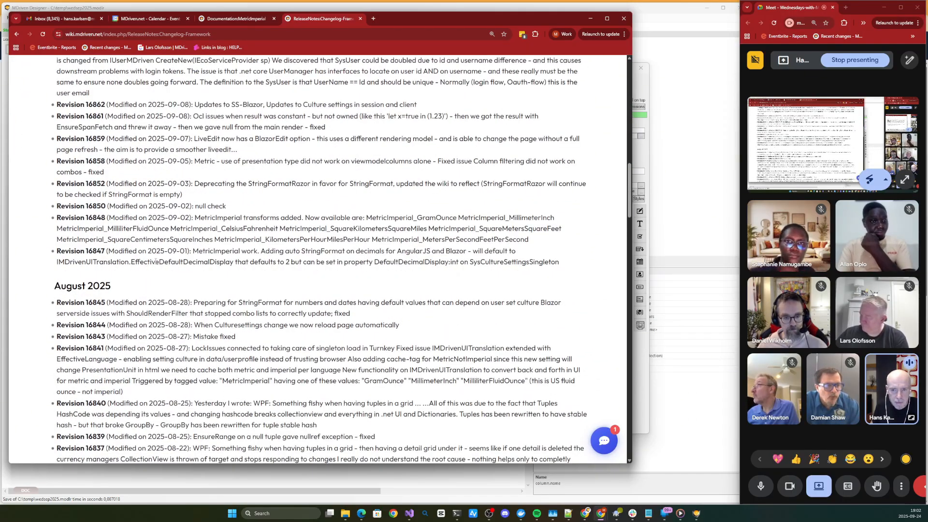
pyautogui.scroll(15, 147, 272)
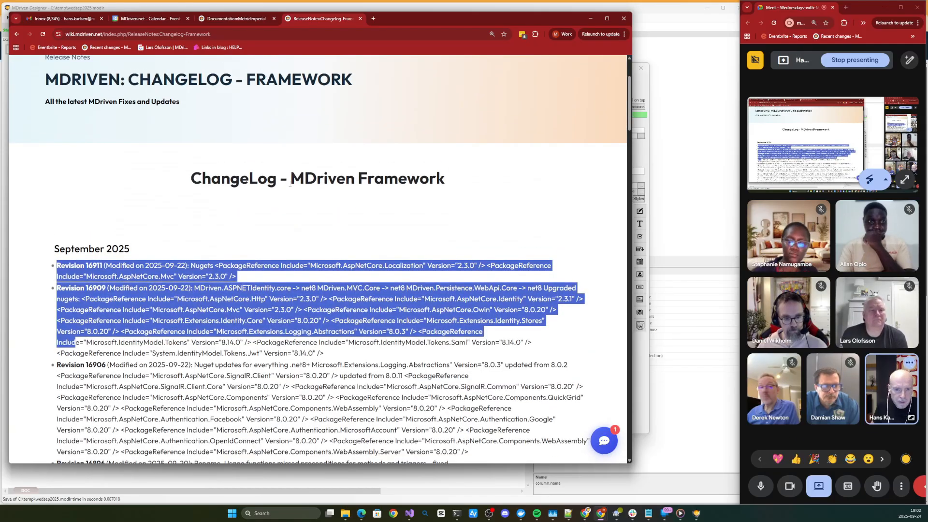
pyautogui.moveTo(290, 179); pyautogui.dragTo(456, 183)
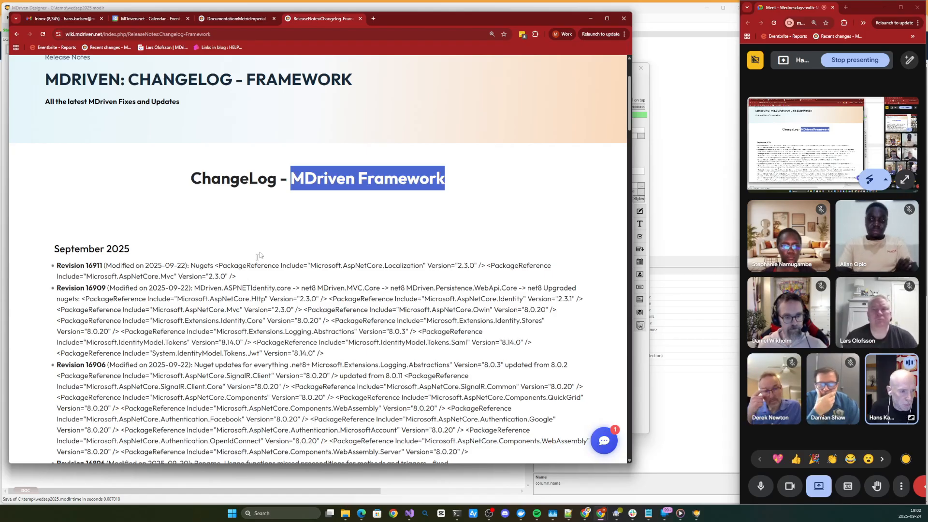
pyautogui.scroll(-3, 252, 261)
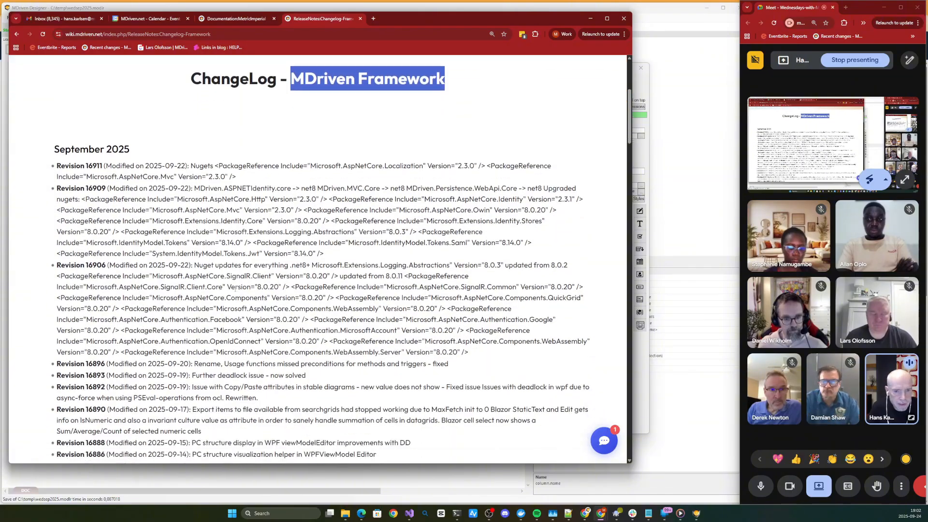
pyautogui.scroll(-1, 235, 288)
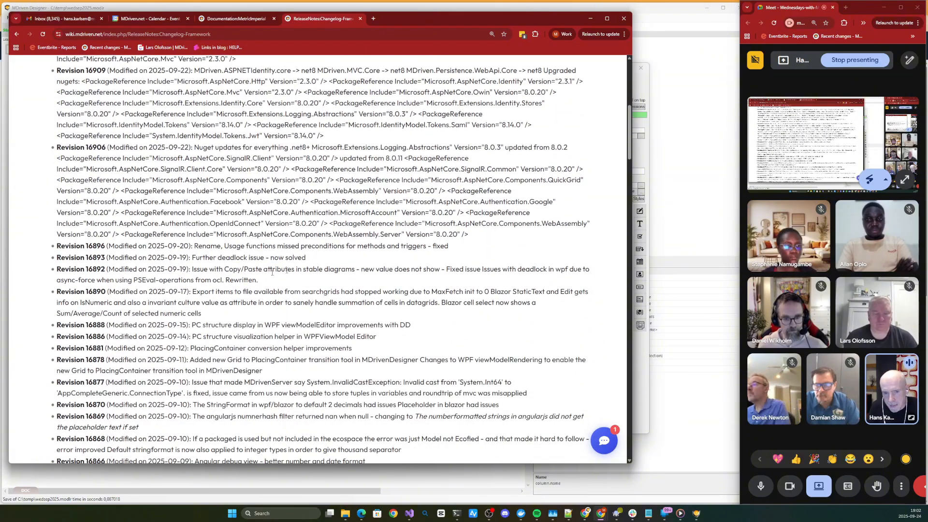
pyautogui.scroll(4, 300, 334)
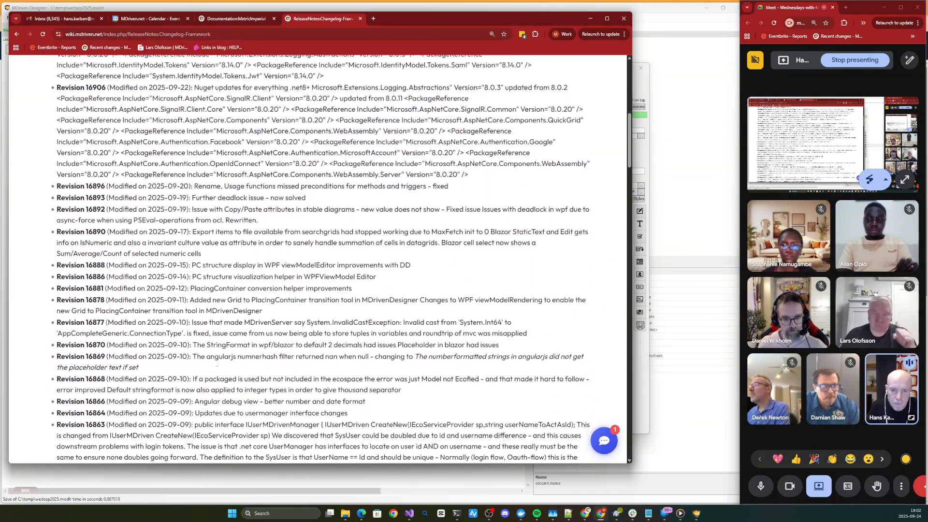
pyautogui.scroll(4, 225, 355)
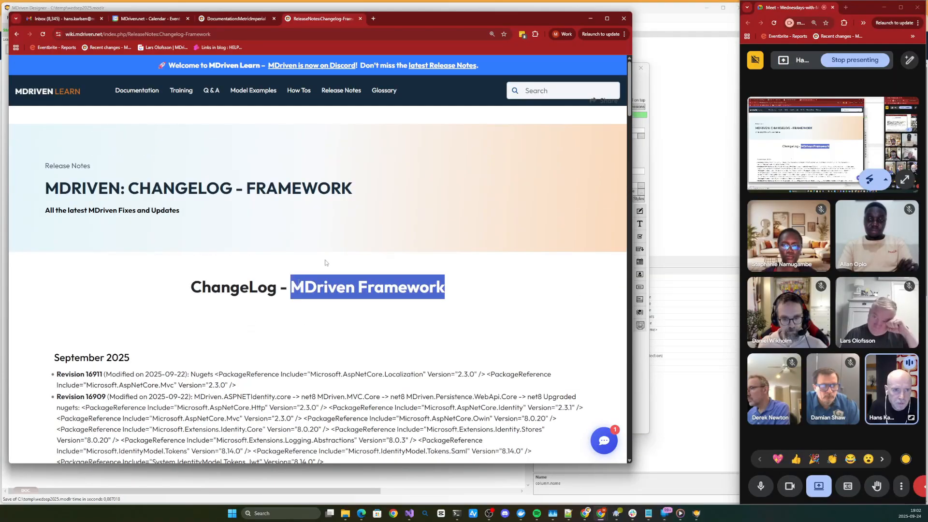
# - Search the wiki for the general Release Notes page, open it and review the MDriven August 2025 notes
pyautogui.click(542, 94)
pyautogui.write('re')
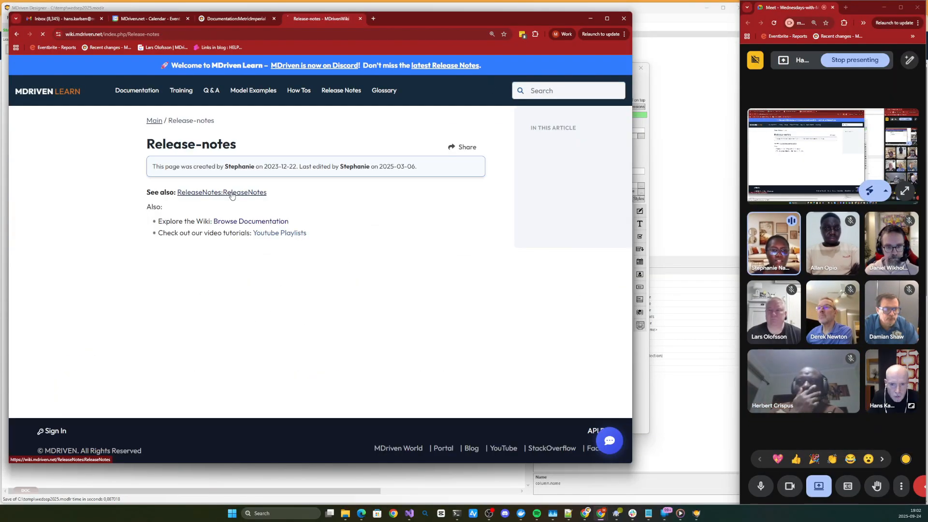
pyautogui.click(232, 193)
pyautogui.scroll(-1, 308, 253)
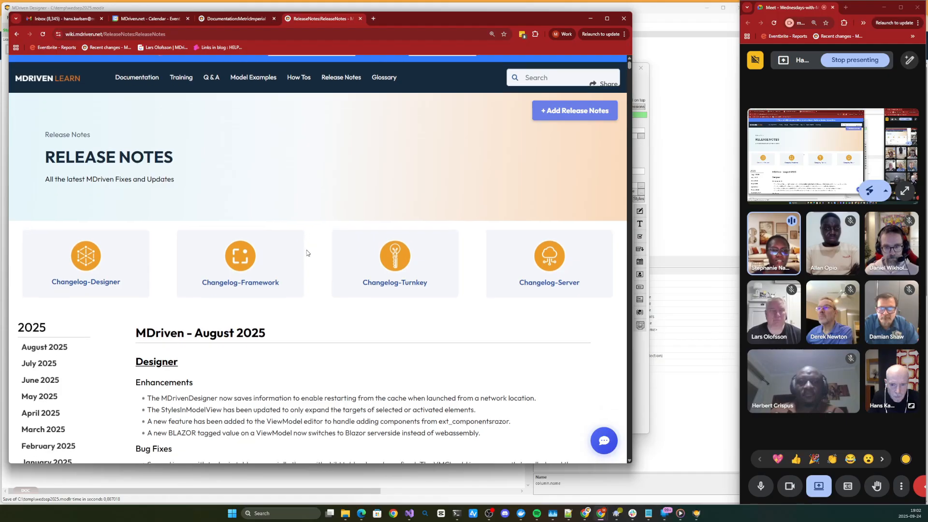
pyautogui.scroll(1, 306, 254)
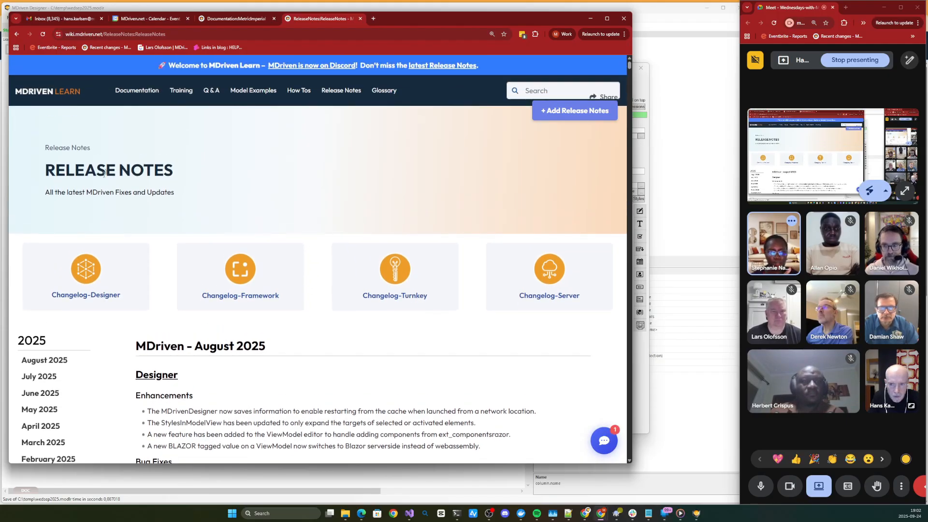
pyautogui.scroll(-10, 318, 217)
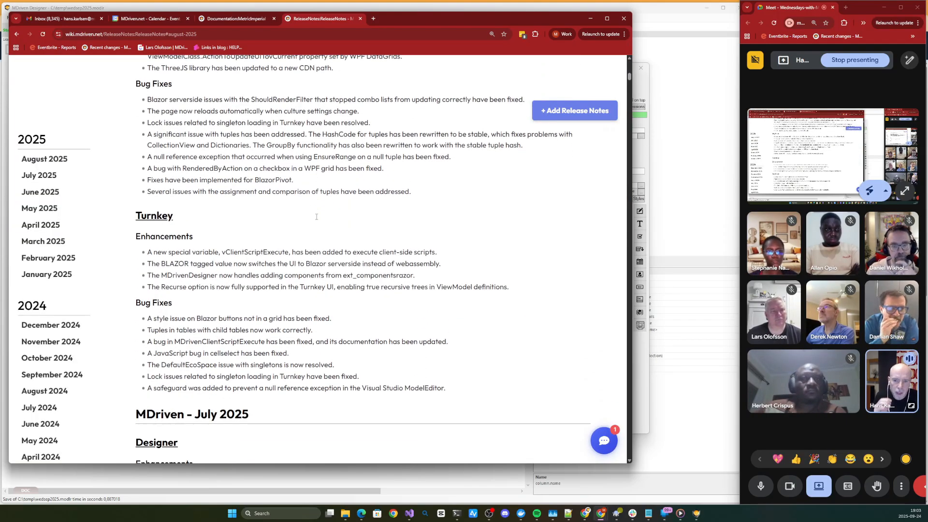
pyautogui.scroll(8, 318, 217)
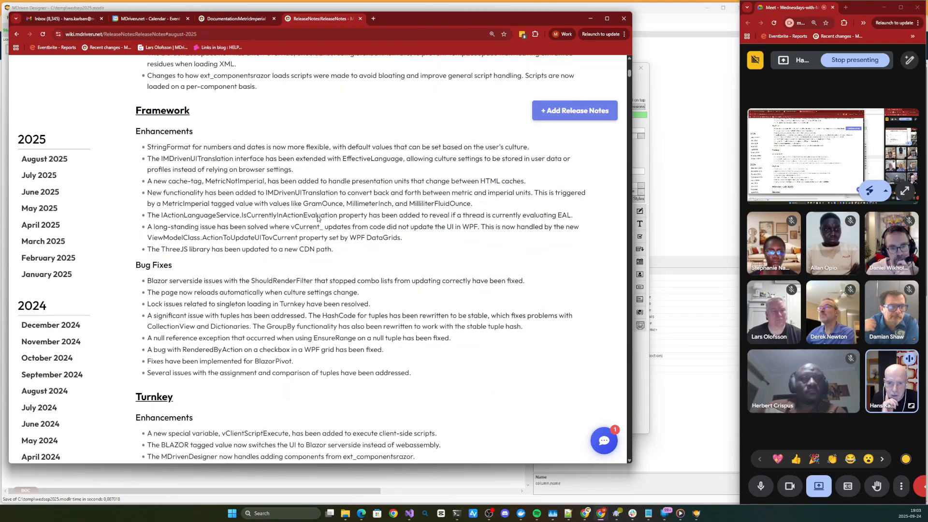
pyautogui.scroll(3, 318, 217)
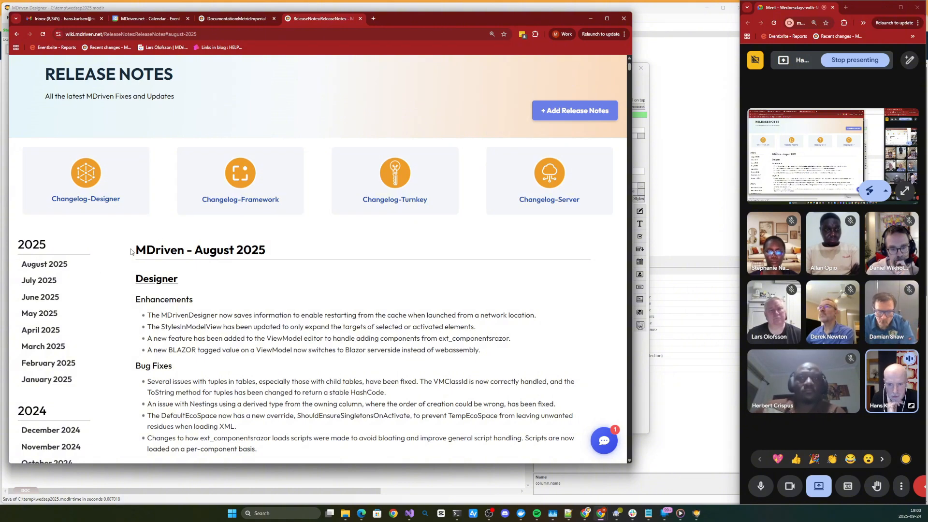
pyautogui.moveTo(137, 250); pyautogui.dragTo(265, 251)
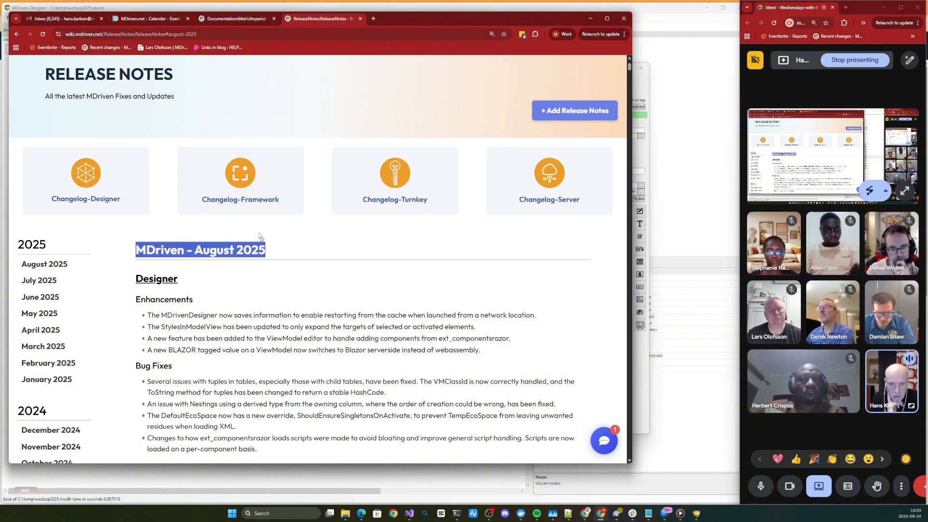
# - Open the Changelog-Designer page and review its September 2025 revisions
pyautogui.click(94, 181)
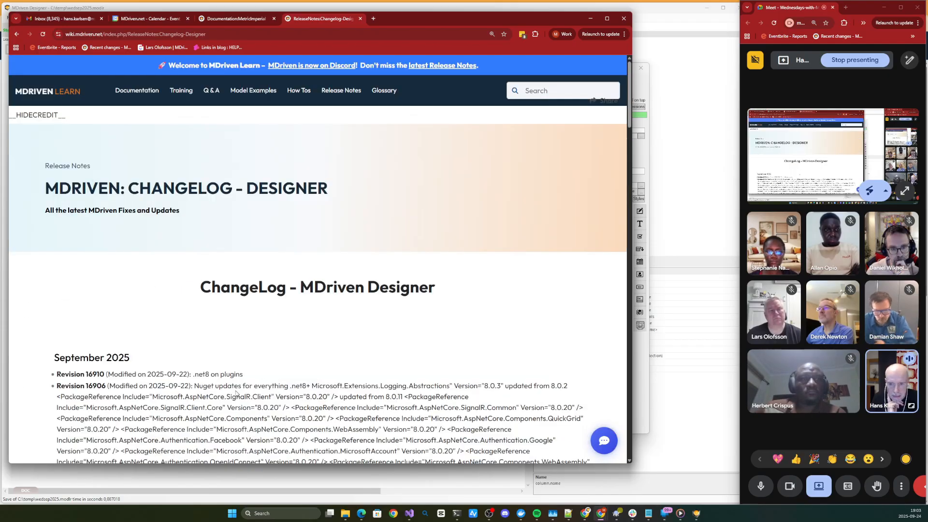
pyautogui.scroll(-5, 241, 369)
pyautogui.scroll(-2, 241, 369)
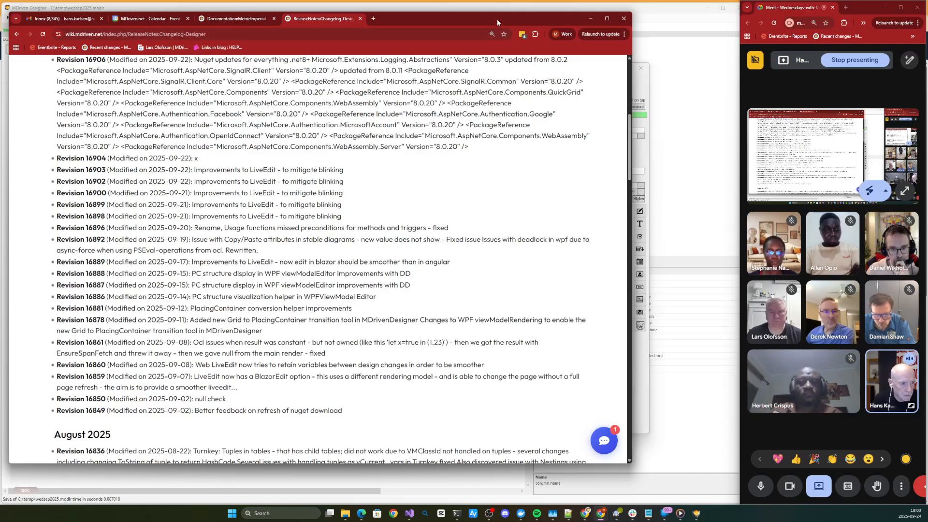
# - Move the browser out of the way, return to the ViewModel Editor and switch ViewOneThing to web editing
pyautogui.moveTo(497, 18); pyautogui.dragTo(0, 44)
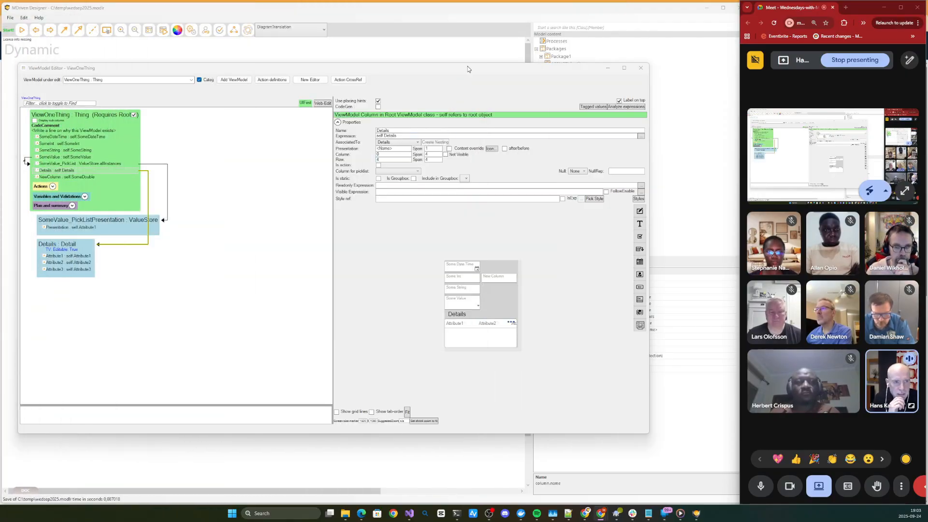
pyautogui.moveTo(468, 68); pyautogui.dragTo(502, 71)
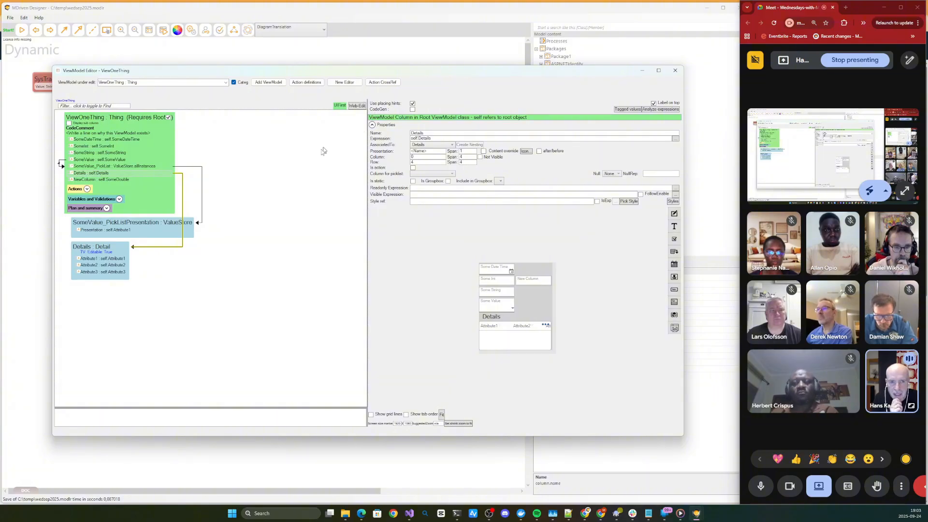
pyautogui.click(352, 106)
pyautogui.moveTo(348, 108); pyautogui.dragTo(326, 65)
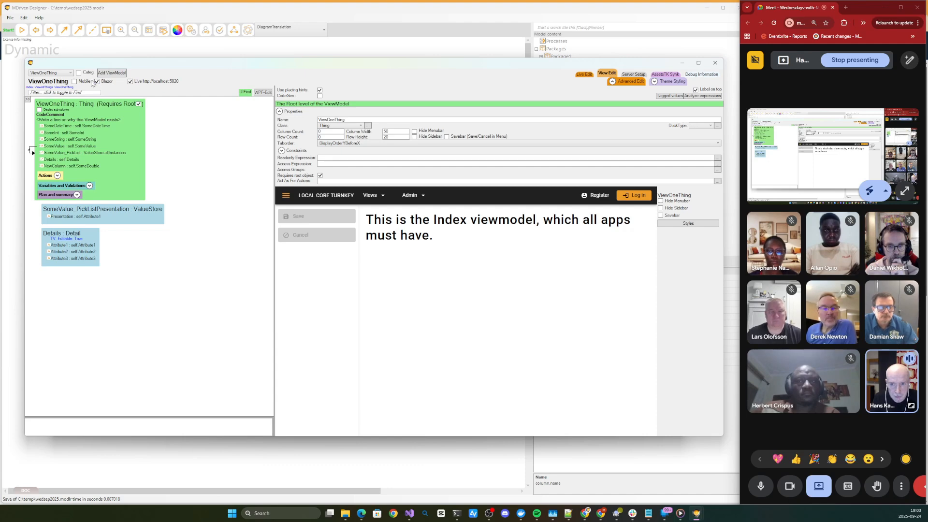
# - In the local Turnkey app preview, show all things, select the "aaa" thing and open View One Thing
pyautogui.click(379, 197)
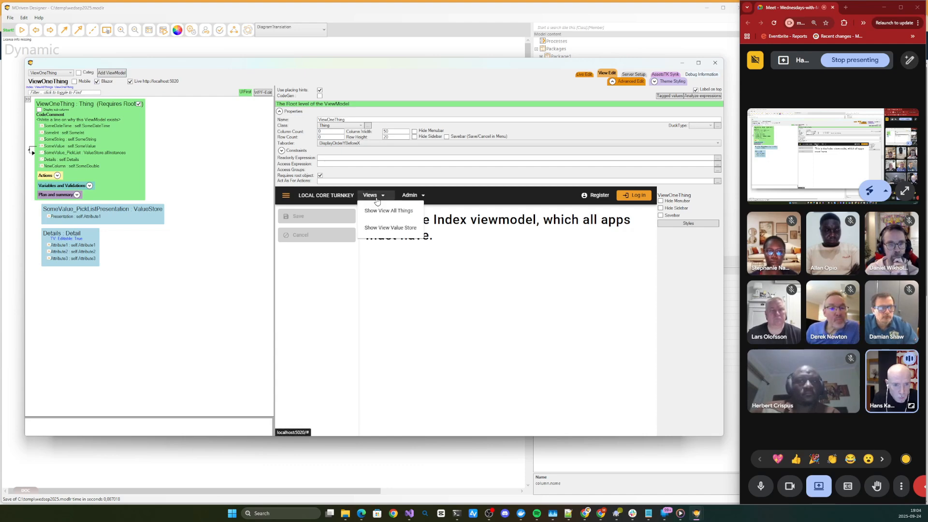
pyautogui.click(386, 210)
pyautogui.click(387, 254)
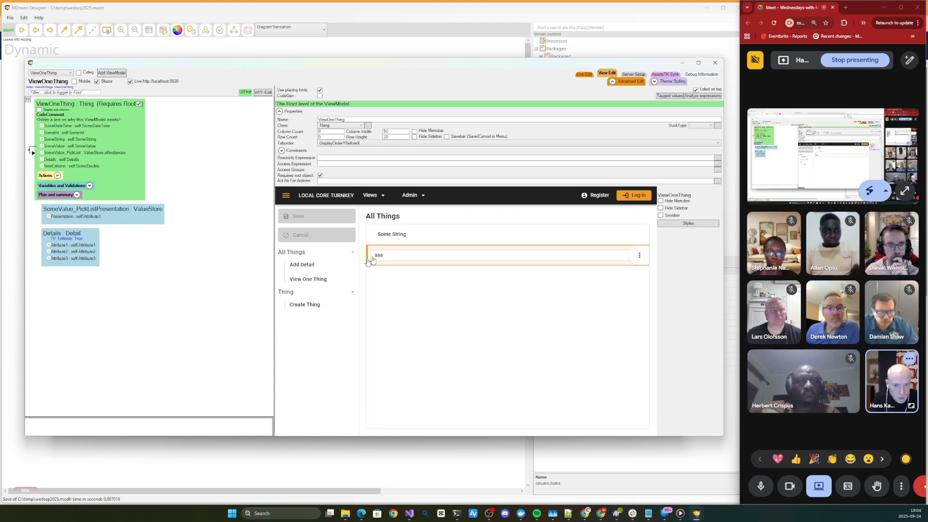
pyautogui.click(323, 282)
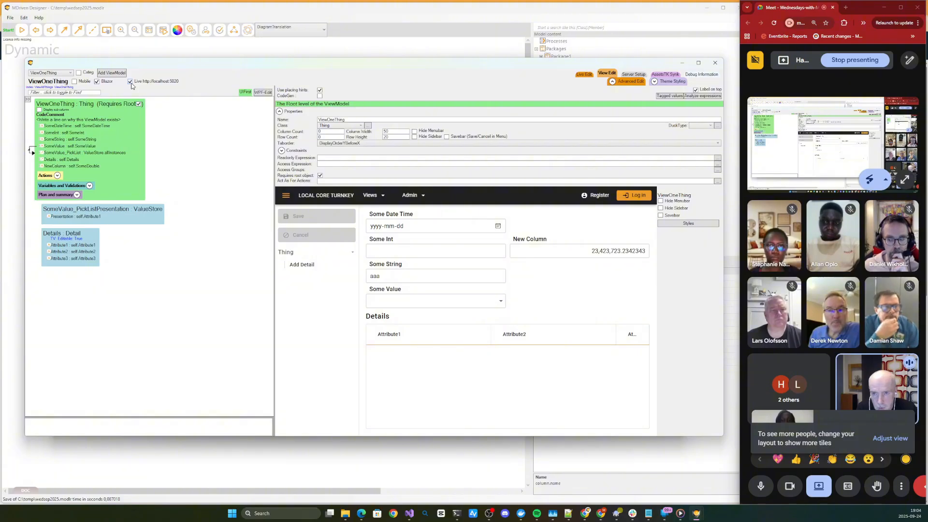
# - Turn on Live Edit for ViewOneThing and toggle Blazor rendering repeatedly to compare both versions of the form
pyautogui.click(584, 74)
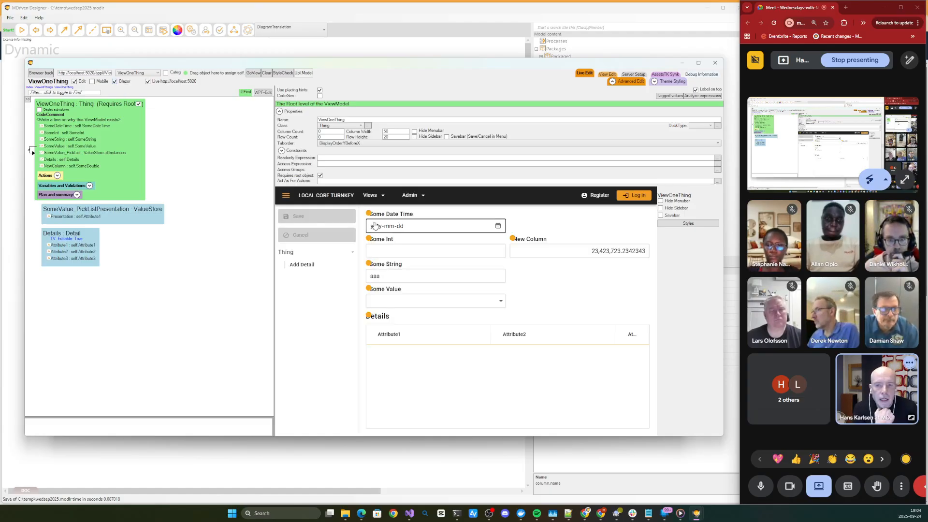
pyautogui.click(126, 84)
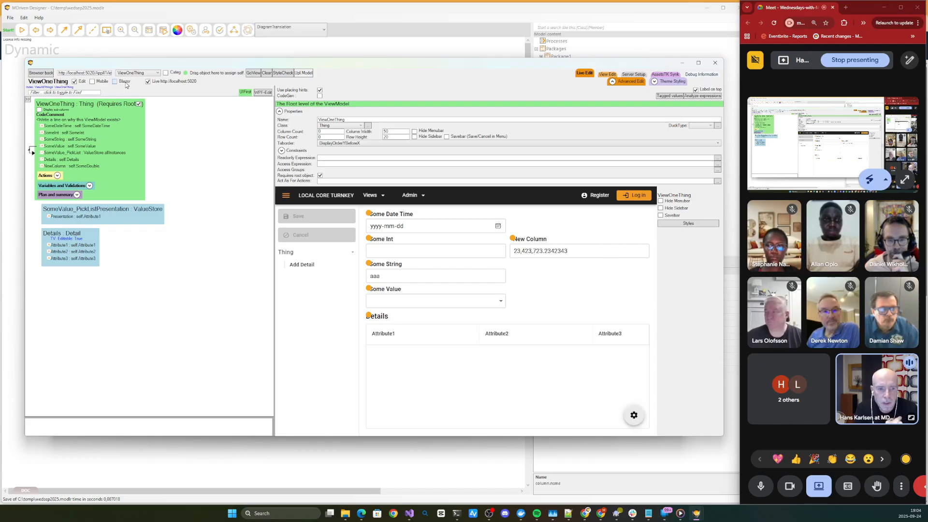
pyautogui.click(125, 84)
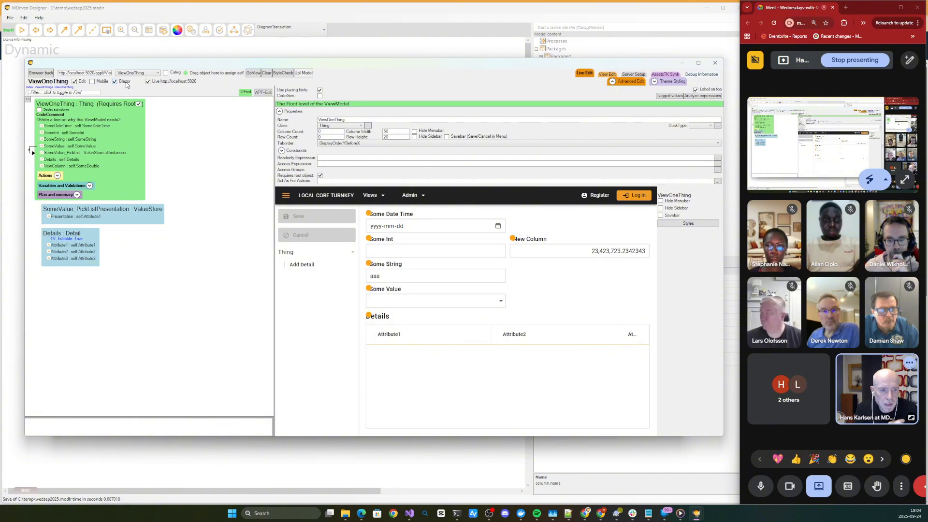
pyautogui.click(125, 83)
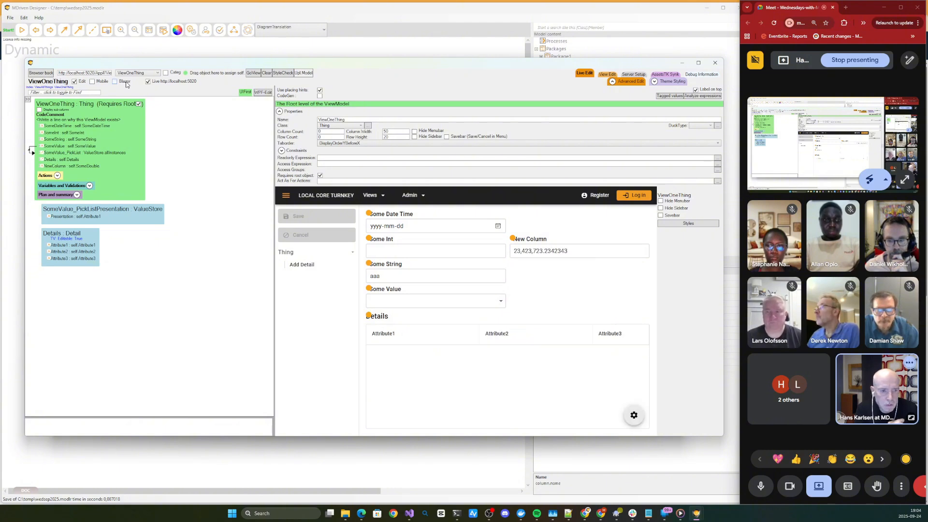
pyautogui.click(125, 84)
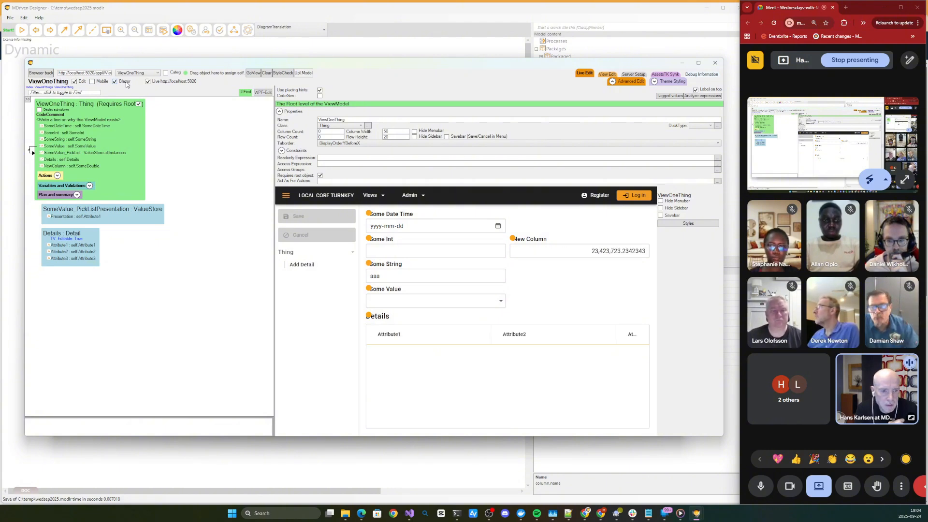
pyautogui.click(126, 84)
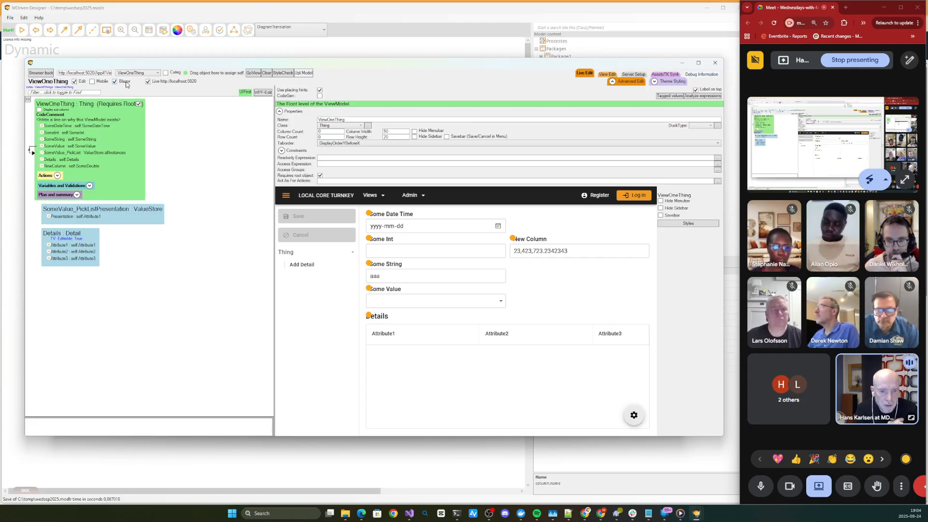
# - Switch Blazor rendering off and on to compare the ViewOneThing form versions, and admit the waiting participant to the call
pyautogui.click(126, 84)
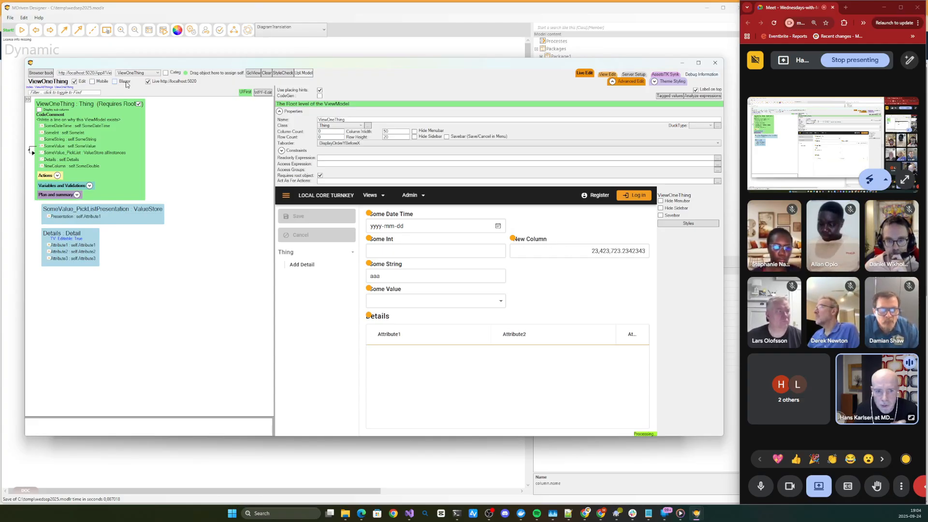
pyautogui.click(126, 84)
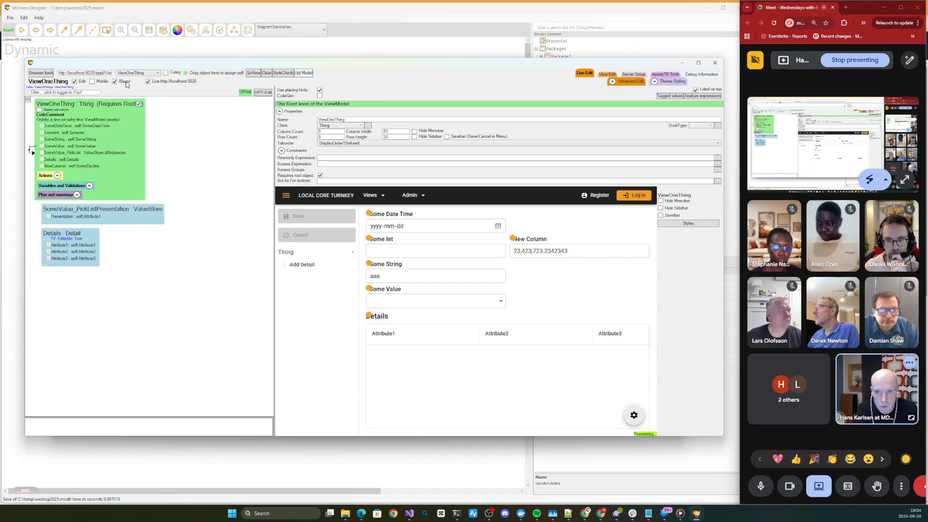
pyautogui.click(126, 85)
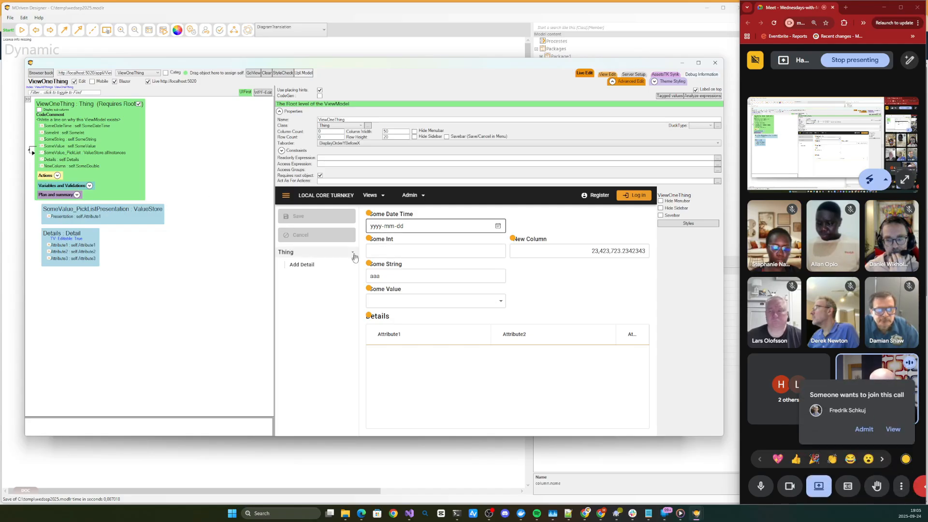
pyautogui.click(860, 430)
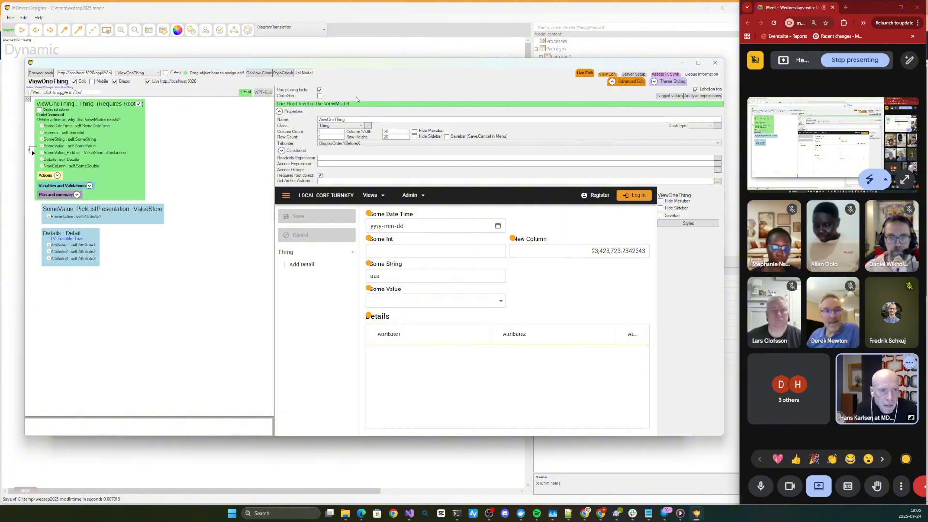
# - Collapse the advanced properties, move New Column beside Some Date Time, and shift it down to the Some Value row
pyautogui.click(630, 82)
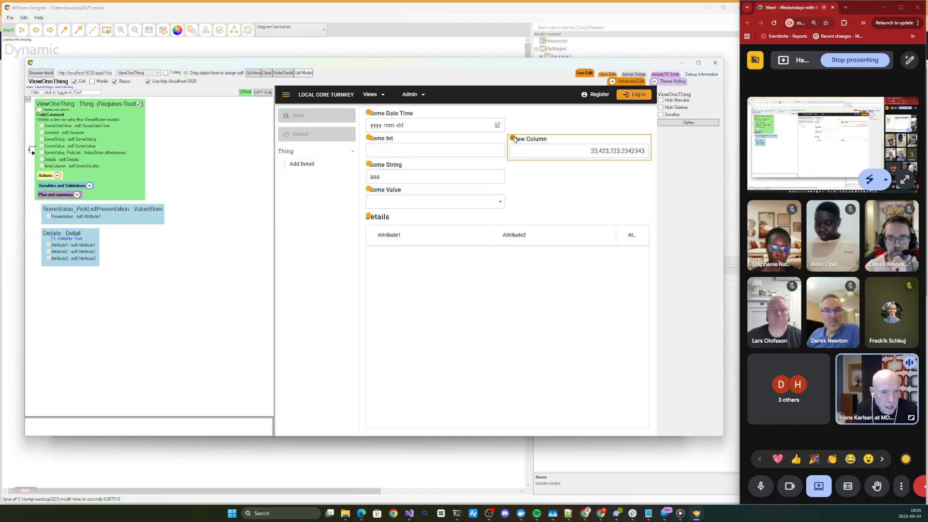
pyautogui.moveTo(514, 140); pyautogui.dragTo(581, 114)
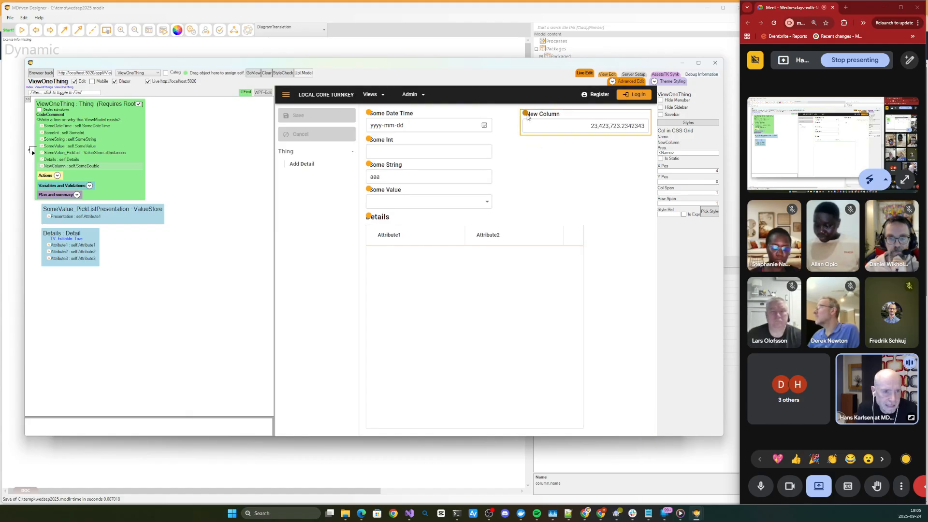
pyautogui.moveTo(527, 118); pyautogui.dragTo(527, 189)
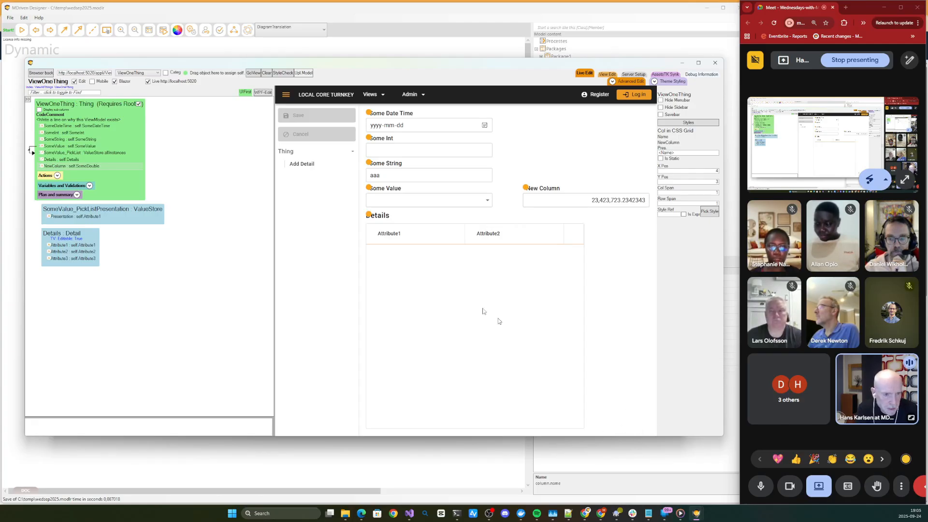
# - Move the Details table to the right and back to the first column, and return New Column beside Some Date Time
pyautogui.moveTo(372, 217); pyautogui.dragTo(495, 227)
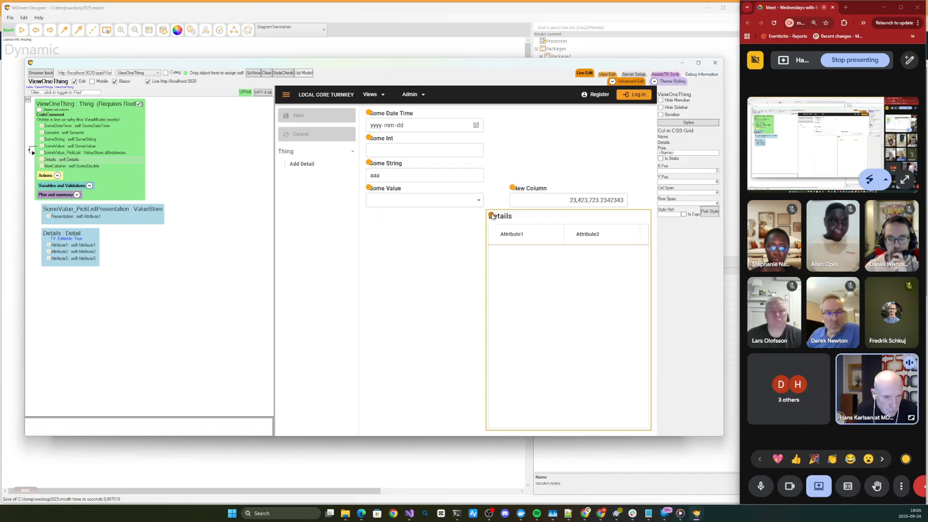
pyautogui.moveTo(491, 215); pyautogui.dragTo(368, 234)
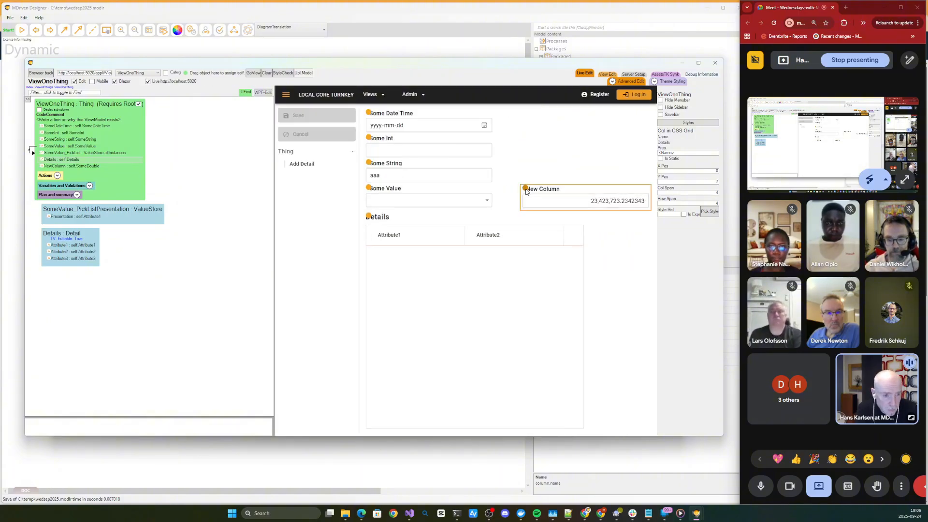
pyautogui.moveTo(526, 188); pyautogui.dragTo(527, 118)
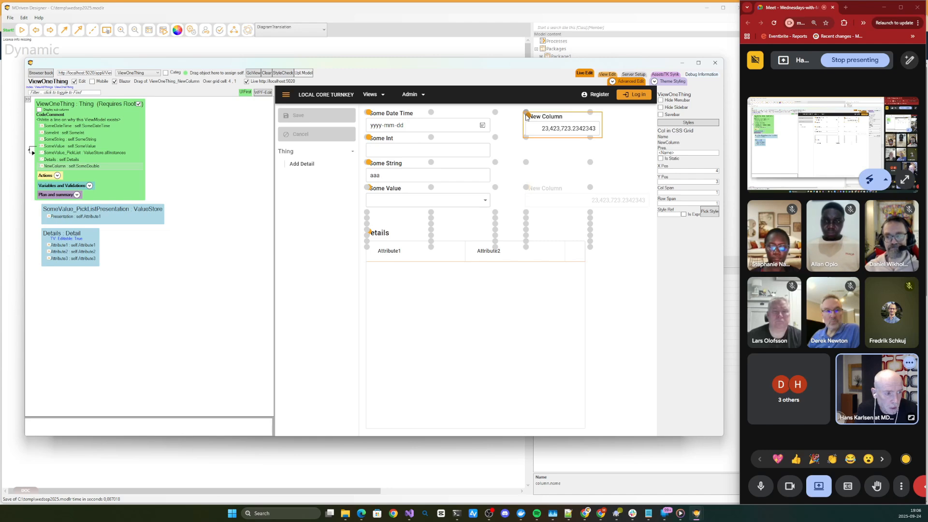
pyautogui.moveTo(527, 118); pyautogui.dragTo(526, 118)
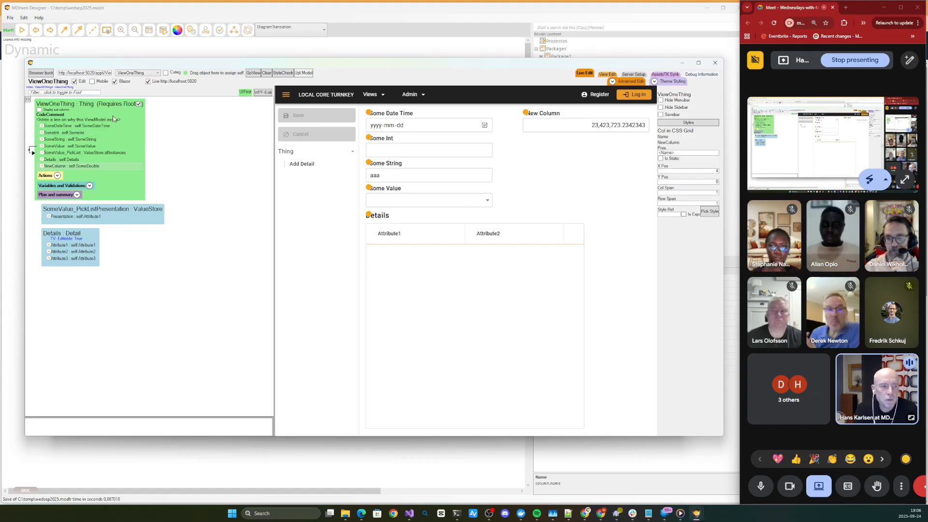
pyautogui.click(526, 113)
# - Rearrange Some String and Some Int between the form's columns with Blazor rendering switched off, returning both to the first column
pyautogui.moveTo(373, 164); pyautogui.dragTo(524, 166)
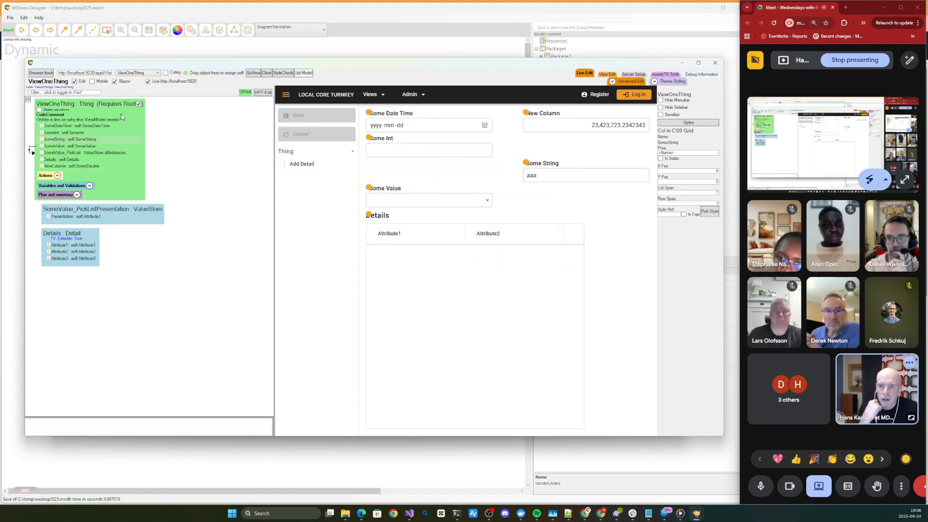
pyautogui.click(123, 85)
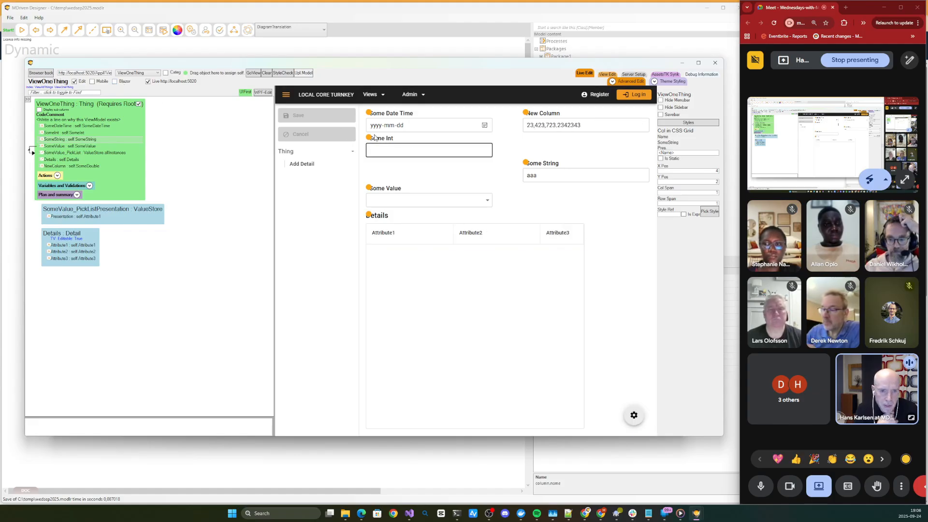
pyautogui.moveTo(371, 140); pyautogui.dragTo(367, 166)
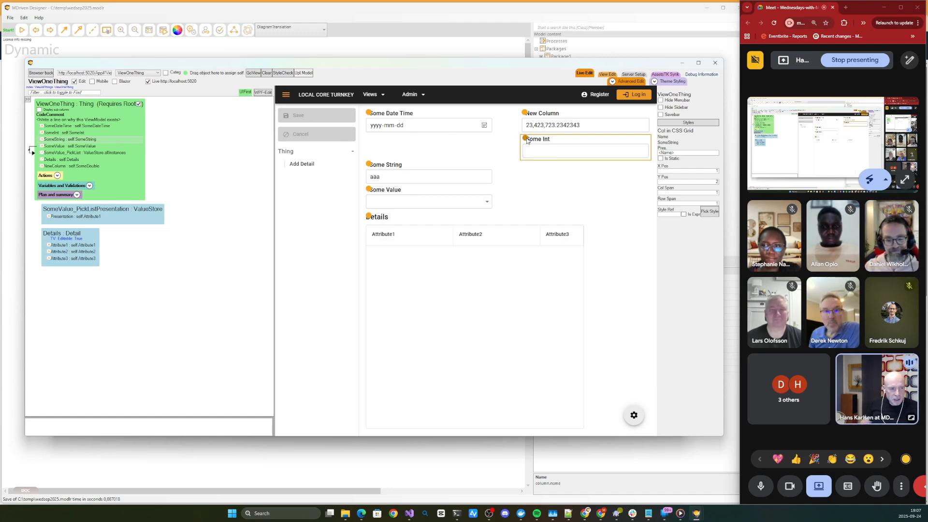
pyautogui.moveTo(526, 139); pyautogui.dragTo(367, 141)
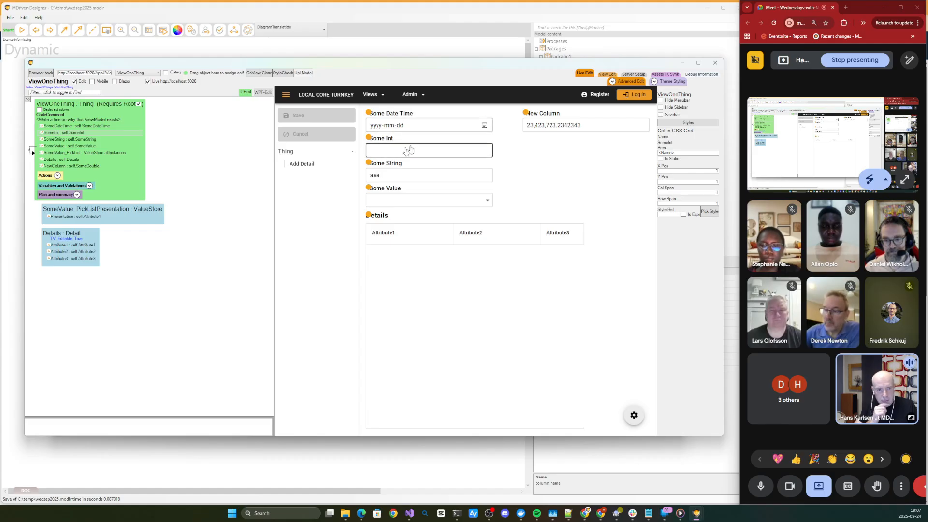
pyautogui.click(369, 116)
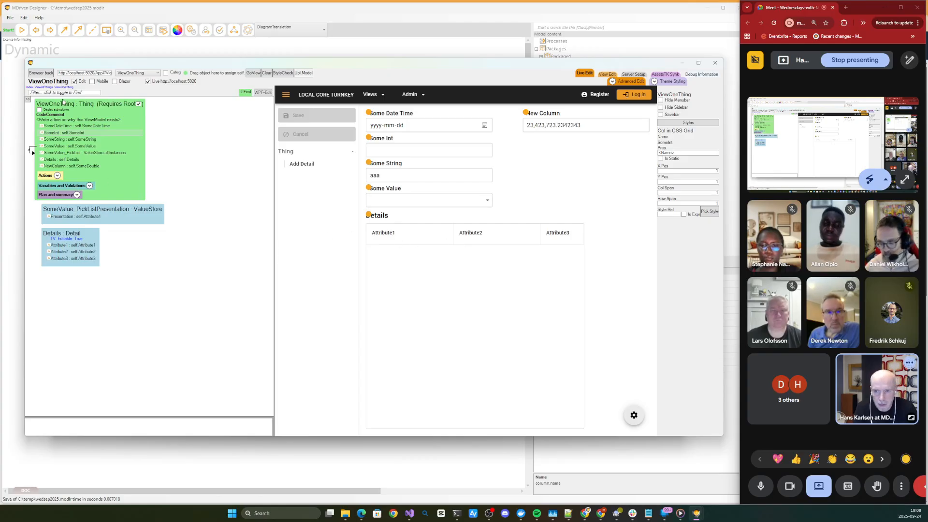
# - Add a placing container to the root ViewOneThing ViewModel class
pyautogui.click(61, 105)
pyautogui.rightClick(61, 104)
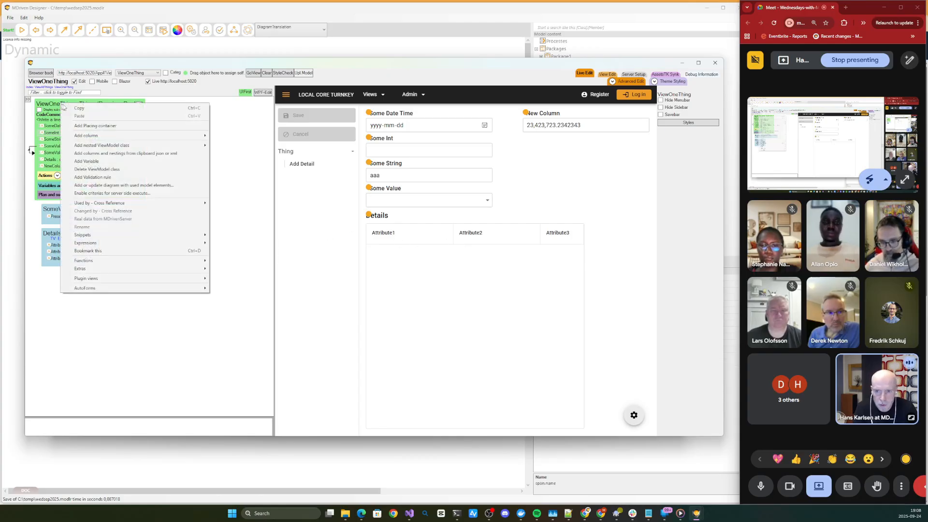
pyautogui.click(96, 127)
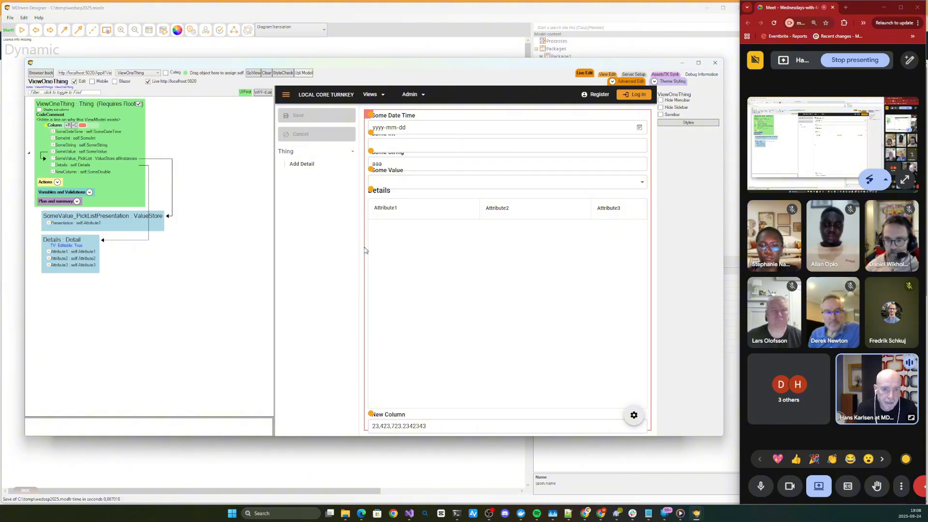
# - Open ViewOneThing in the WPF editor, widen its design area and fit the form into it
pyautogui.click(263, 93)
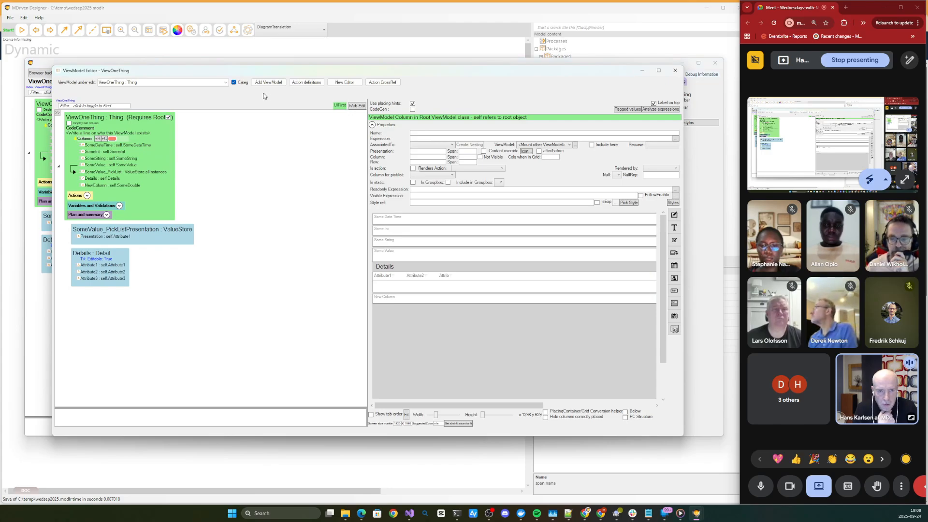
pyautogui.moveTo(310, 74); pyautogui.dragTo(283, 60)
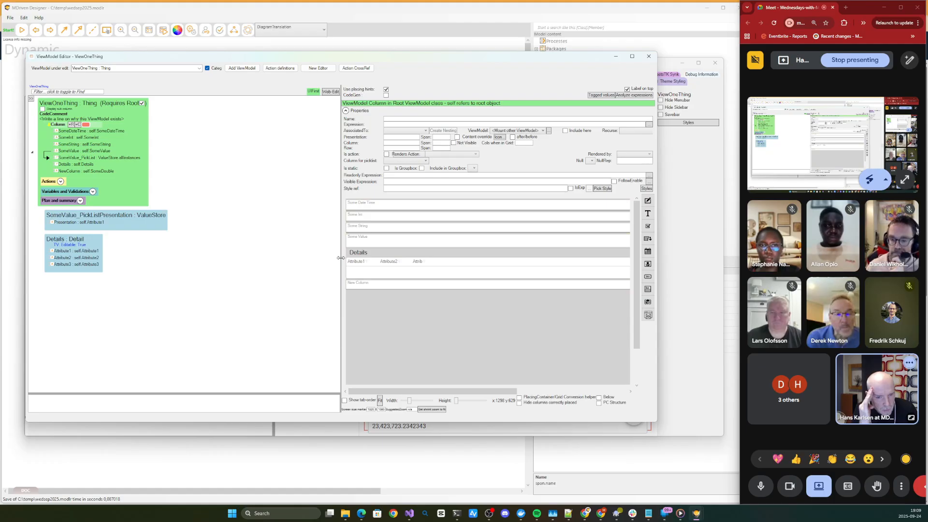
pyautogui.moveTo(341, 258); pyautogui.dragTo(202, 257)
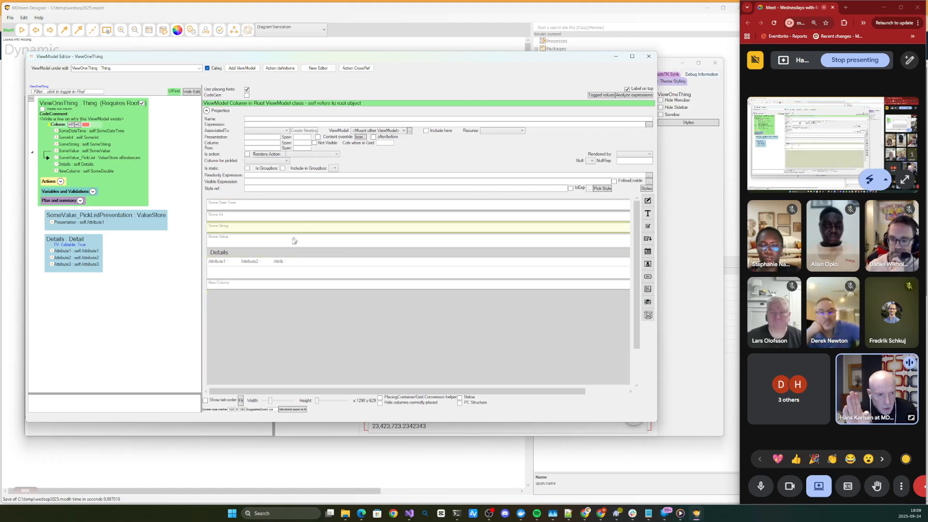
pyautogui.click(241, 401)
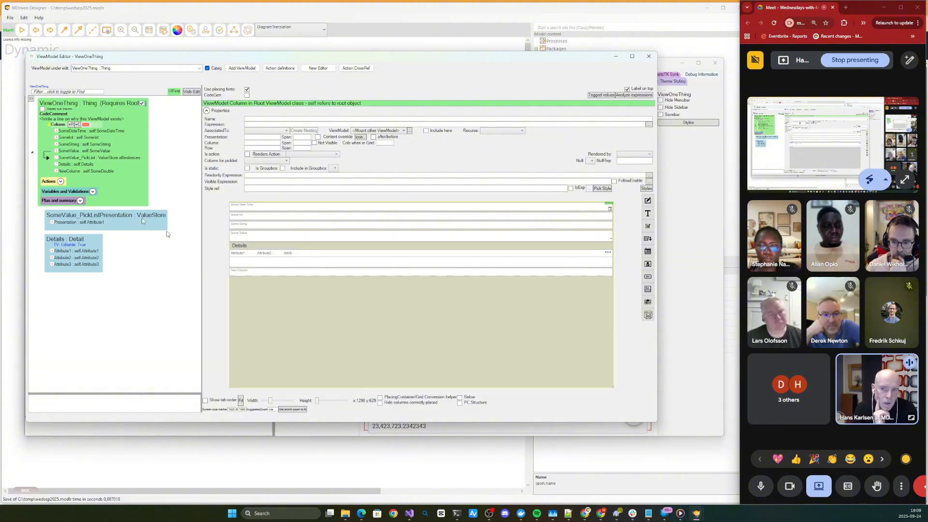
# - Enable the PlacingContainer/Grid Conversion helper, reduce the preview width to 1007 and show the grid layout below the container layout
pyautogui.click(401, 400)
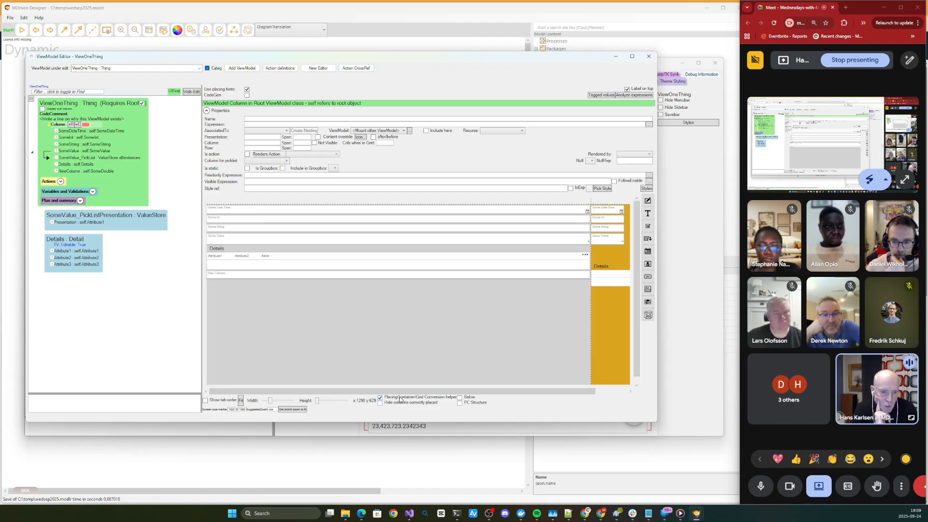
pyautogui.moveTo(544, 391); pyautogui.dragTo(594, 390)
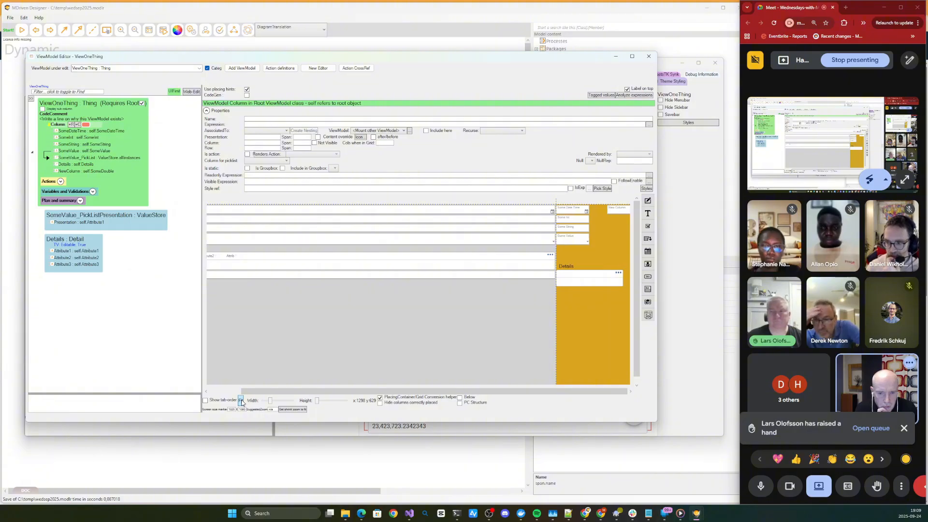
pyautogui.scroll(-3, 350, 326)
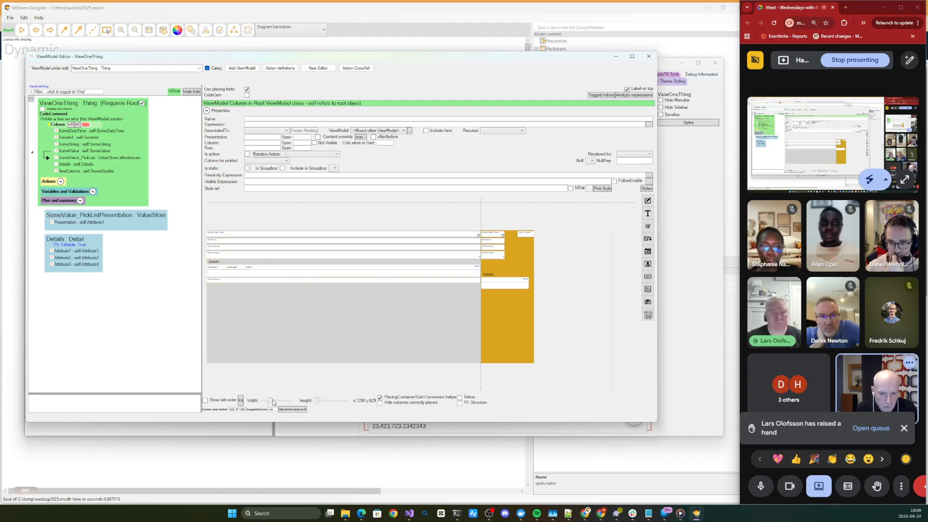
pyautogui.moveTo(272, 401); pyautogui.dragTo(268, 402)
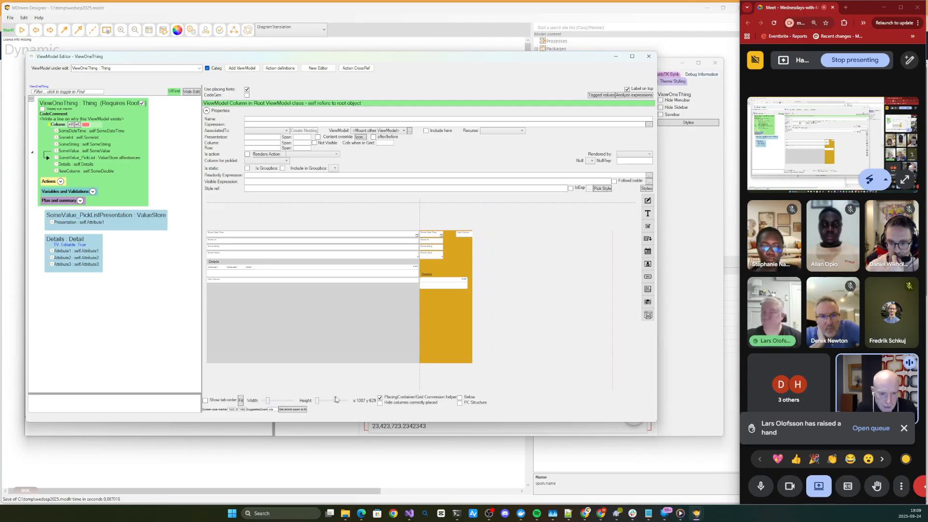
pyautogui.click(460, 398)
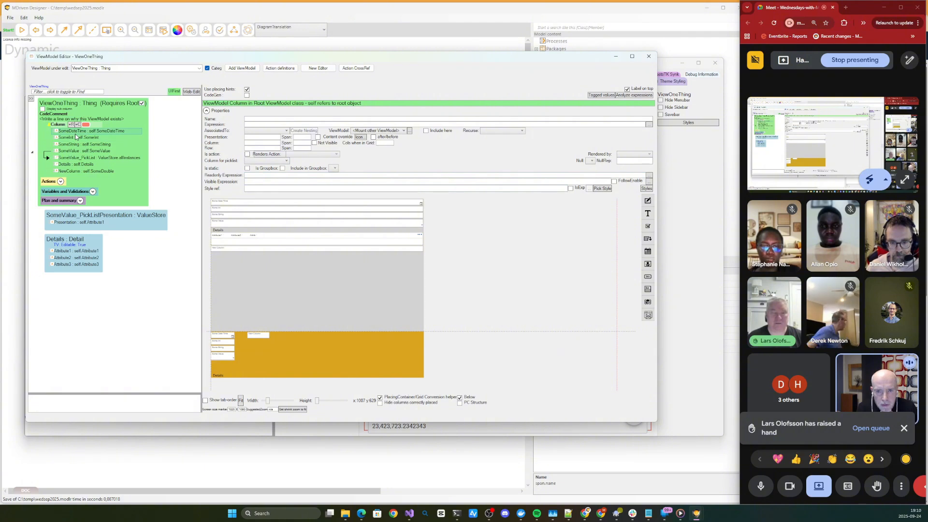
# - Select the SomeDateTime column and compare its placement in the container layout and the grid layout
pyautogui.click(75, 131)
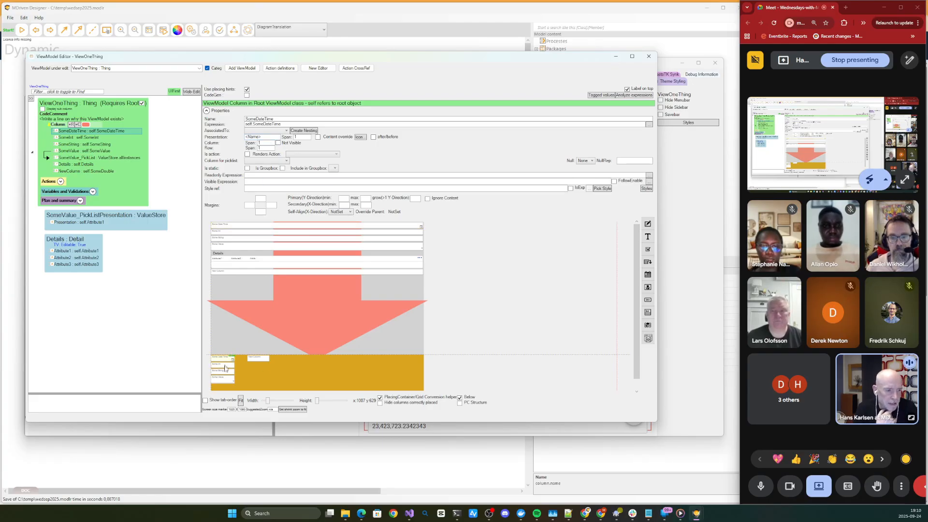
pyautogui.scroll(-1, 269, 362)
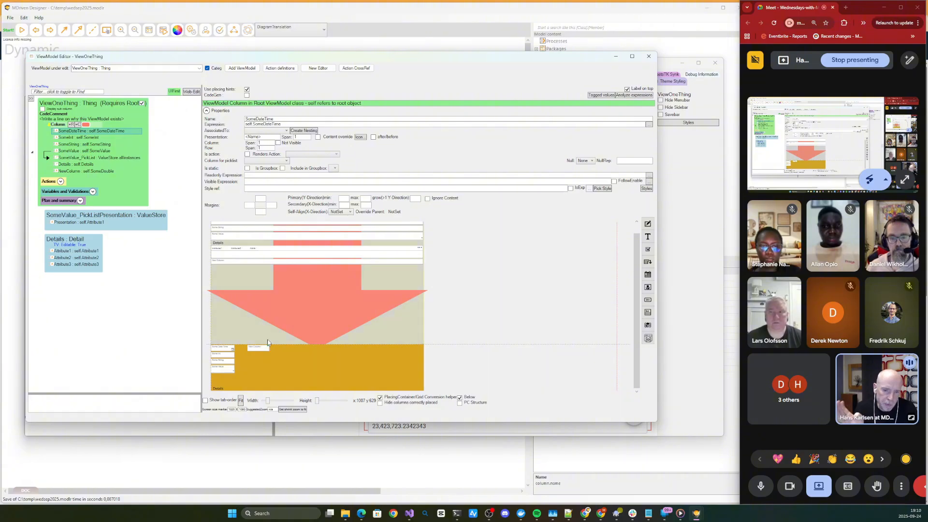
pyautogui.scroll(1, 290, 294)
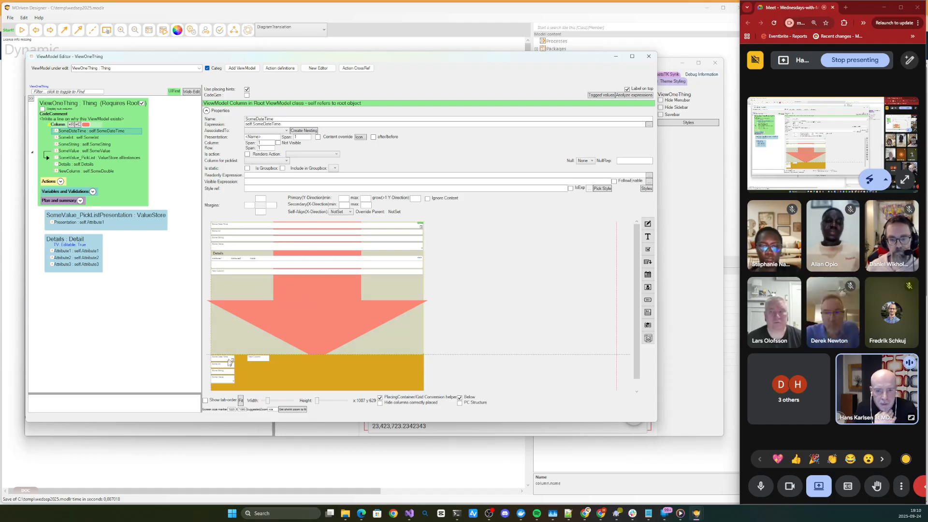
pyautogui.scroll(-2, 260, 346)
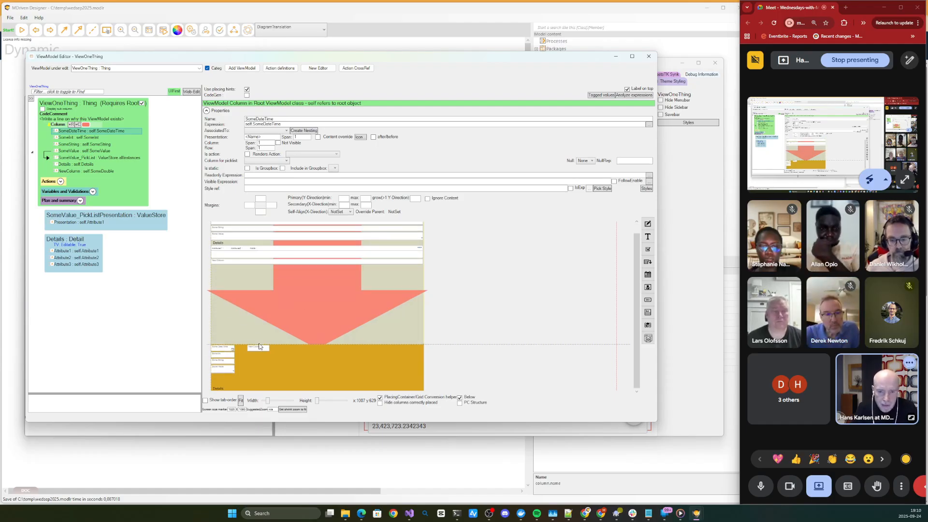
pyautogui.click(317, 400)
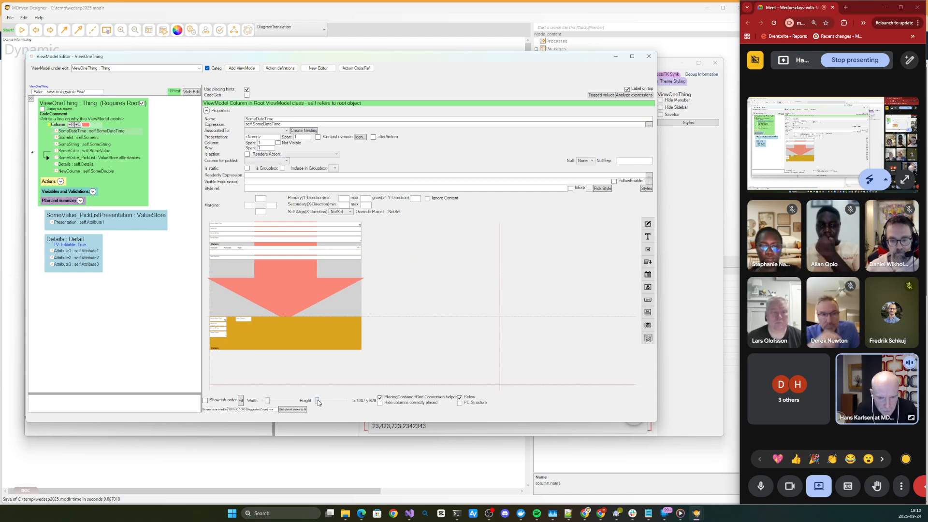
# - Place the grid layout beside the container layout again and turn on the PC Structure display
pyautogui.click(467, 398)
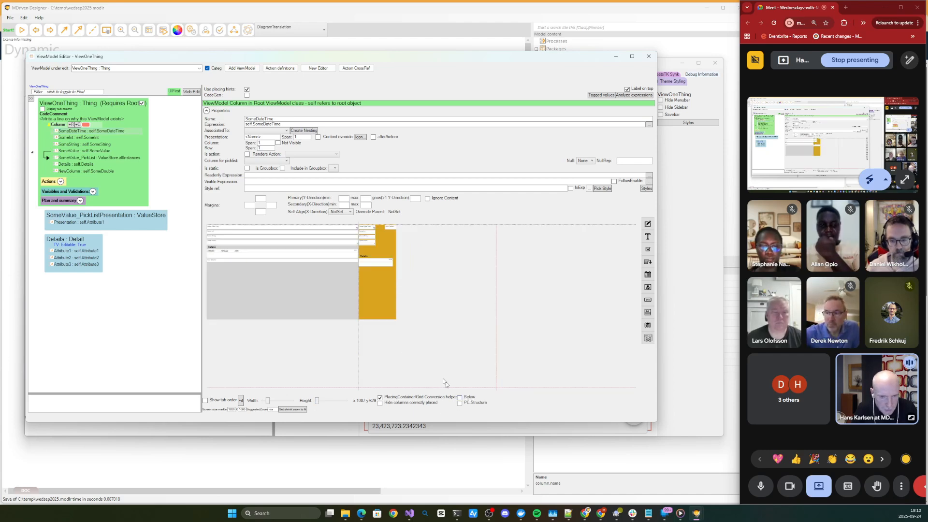
pyautogui.scroll(3, 318, 312)
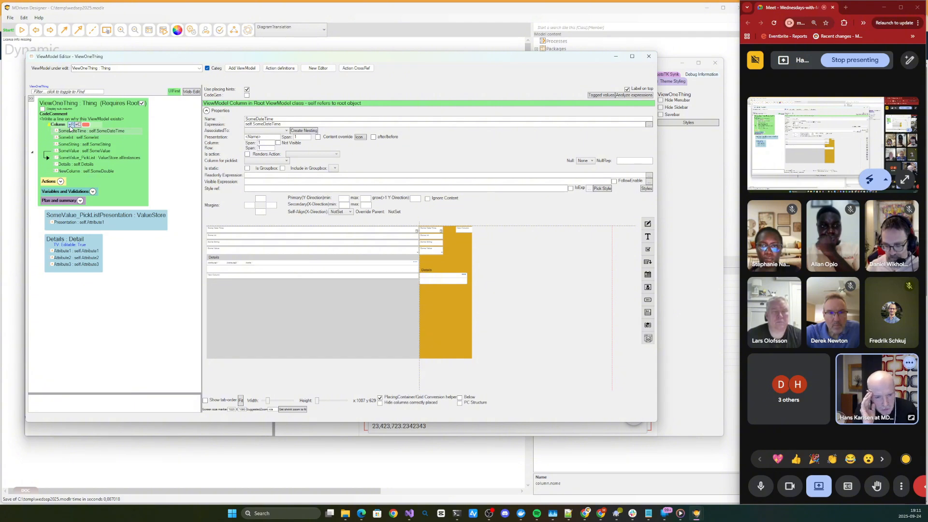
pyautogui.click(473, 405)
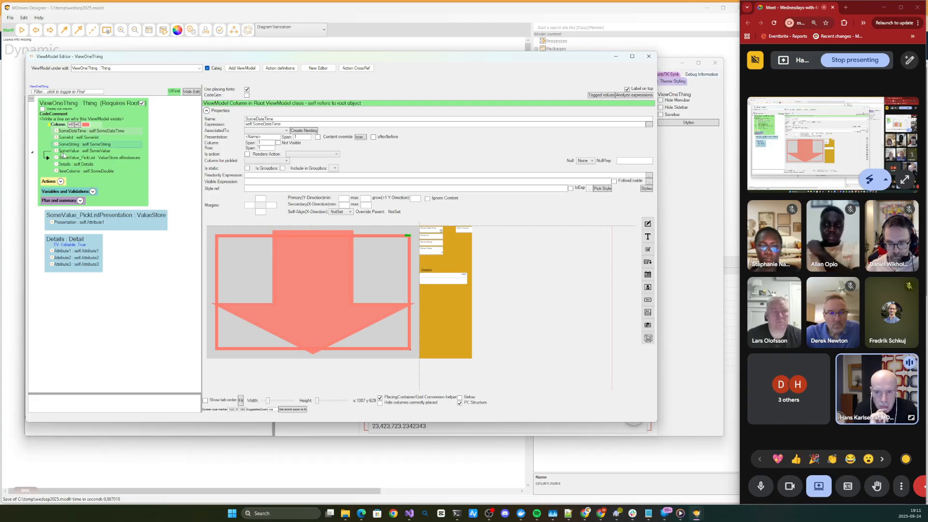
# - Add two nested Column containers inside the root Column of ViewOneThing
pyautogui.click(81, 126)
pyautogui.click(79, 126)
pyautogui.click(79, 125)
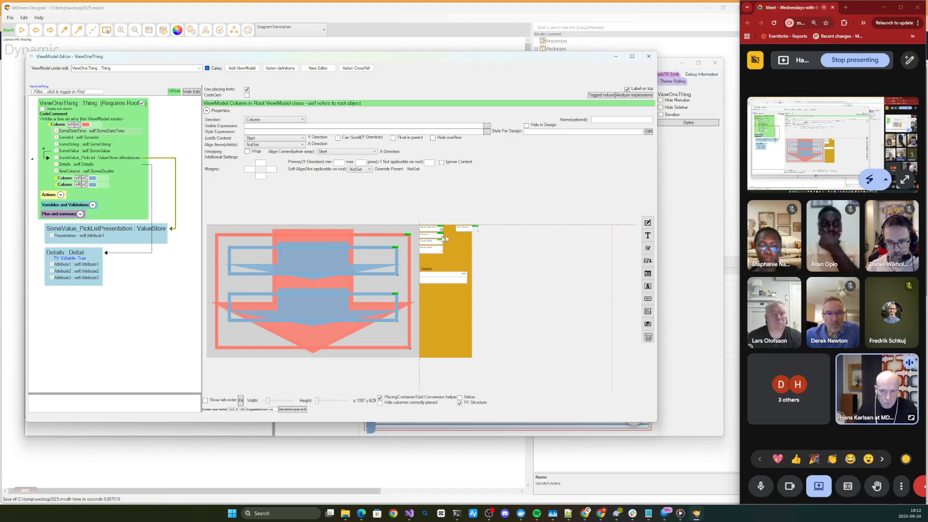
# - Add two Row containers inside the first nested Column and change that parent container's direction to Row
pyautogui.click(70, 180)
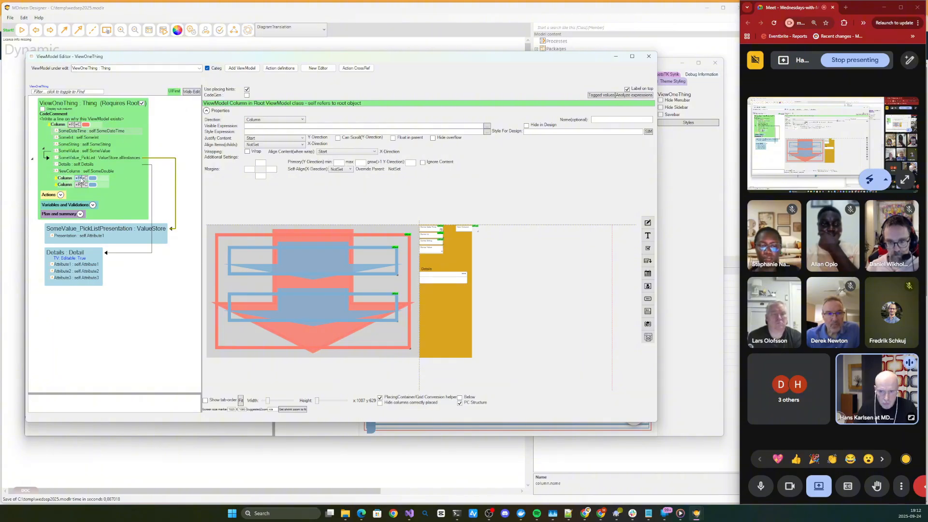
pyautogui.click(78, 179)
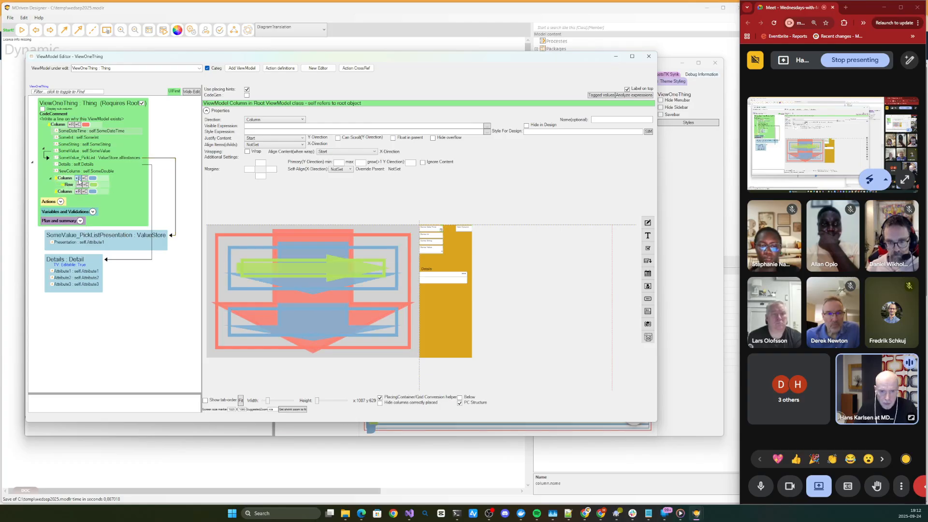
pyautogui.click(78, 179)
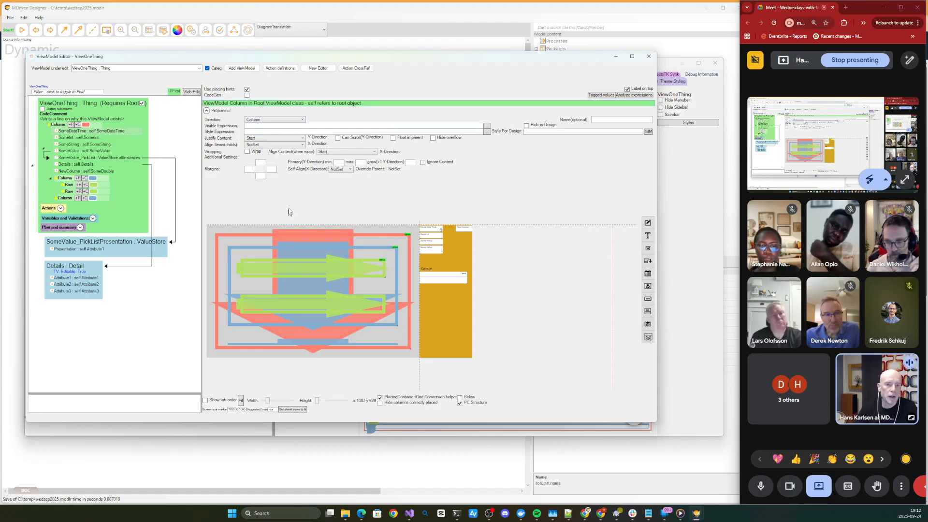
pyautogui.click(265, 121)
pyautogui.click(265, 125)
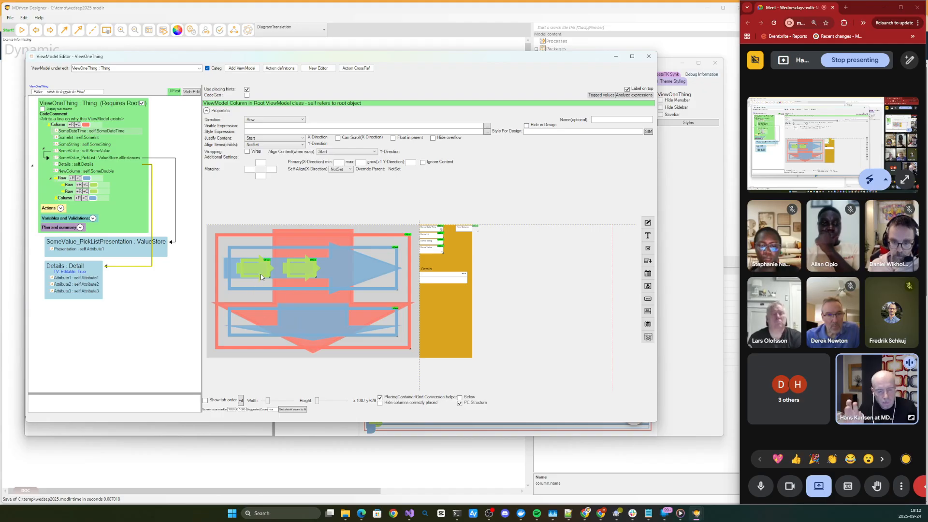
# - Move the SomeDateTime and SomeInt fields from the grid layout into the first inner Row container
pyautogui.click(430, 231)
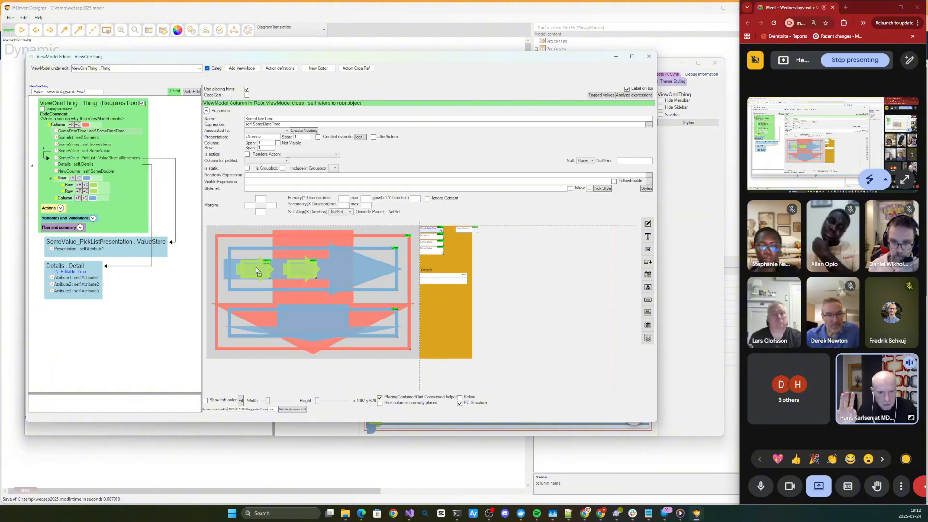
pyautogui.moveTo(257, 271); pyautogui.dragTo(264, 269)
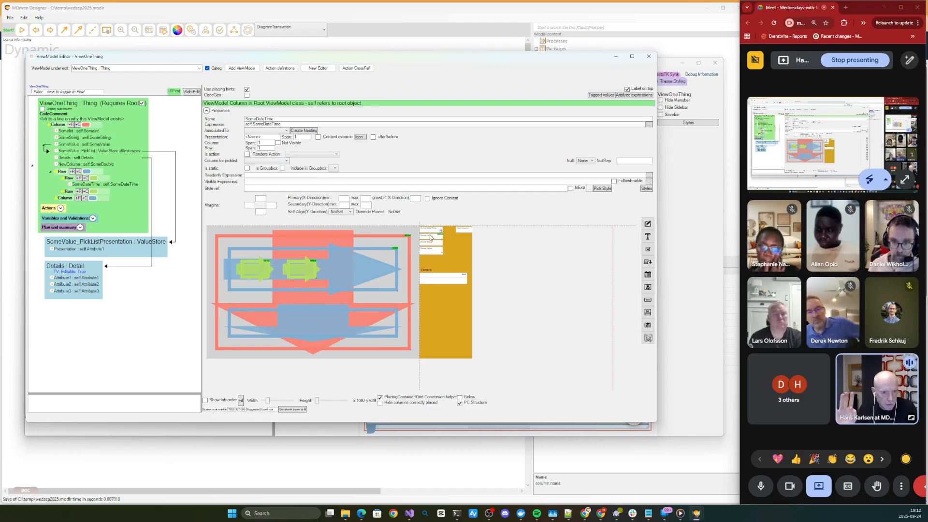
pyautogui.moveTo(430, 237); pyautogui.dragTo(251, 262)
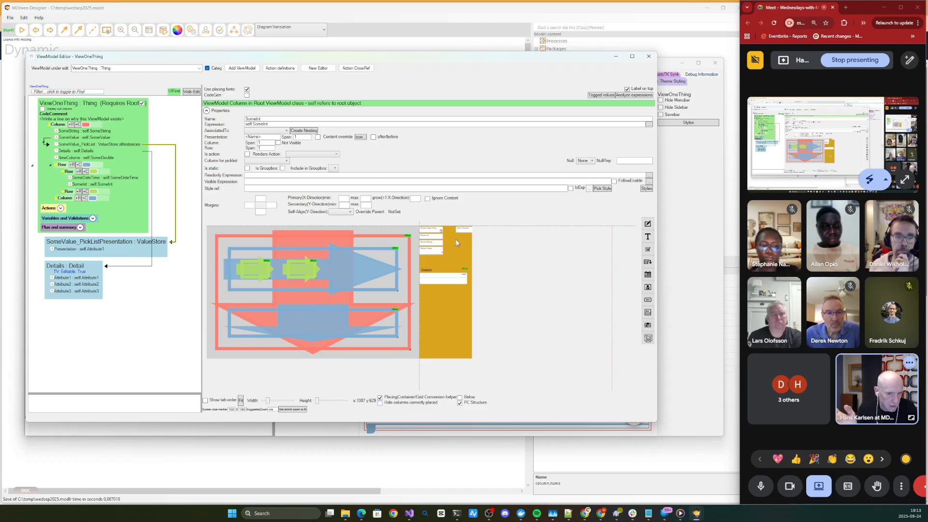
# - Hide correctly placed columns, and place SomeString and SomeValue in the first inner Row, NewColumn in the second and Details in the lower Column
pyautogui.click(394, 404)
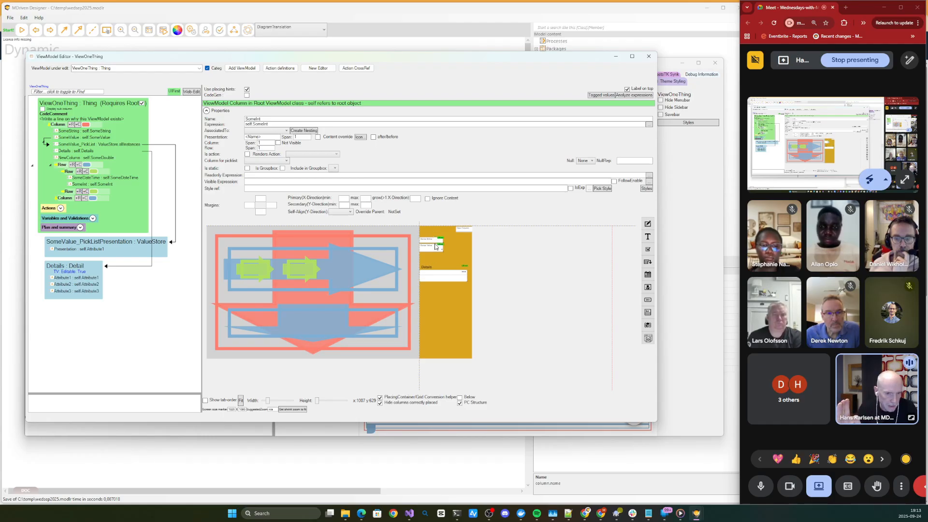
pyautogui.moveTo(434, 244); pyautogui.dragTo(351, 254)
pyautogui.moveTo(431, 244); pyautogui.dragTo(385, 264)
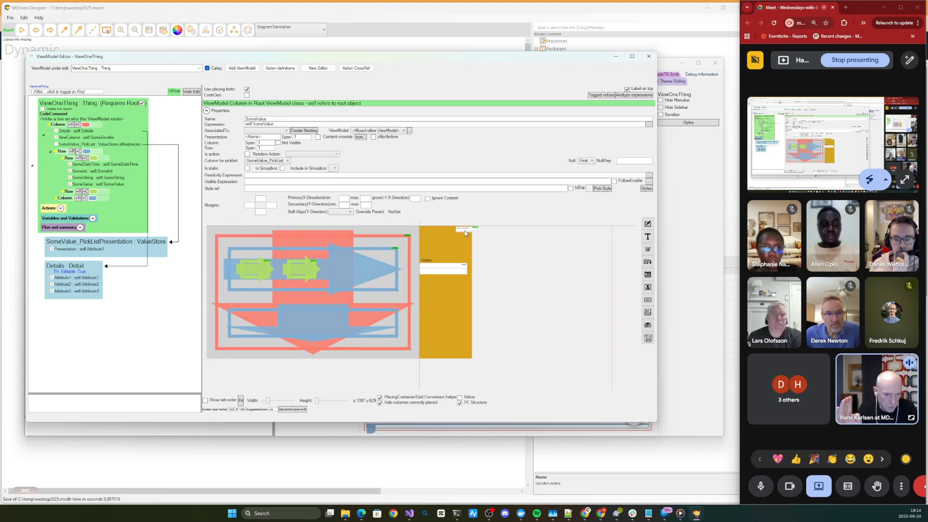
pyautogui.click(291, 260)
pyautogui.moveTo(293, 259); pyautogui.dragTo(317, 314)
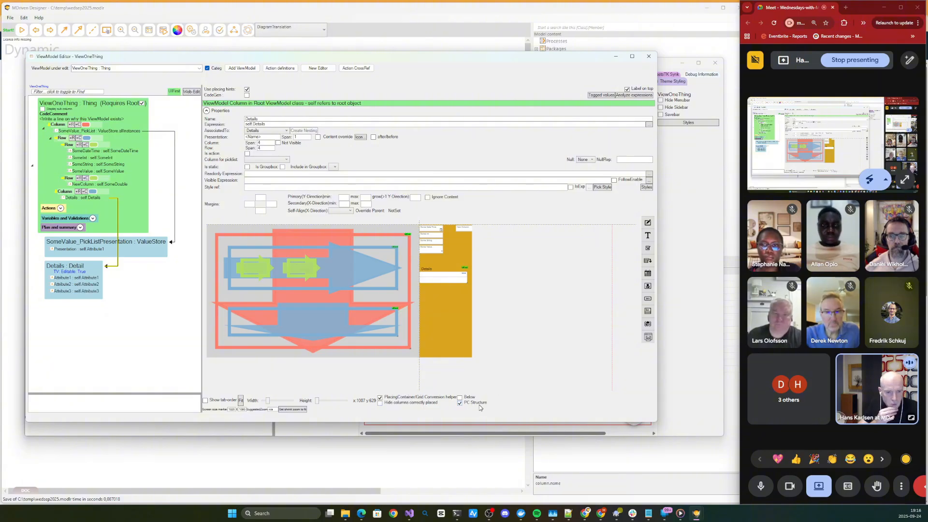
# - Check the converted layout without the PC Structure and conversion helper displays, and turn both back on
pyautogui.click(477, 403)
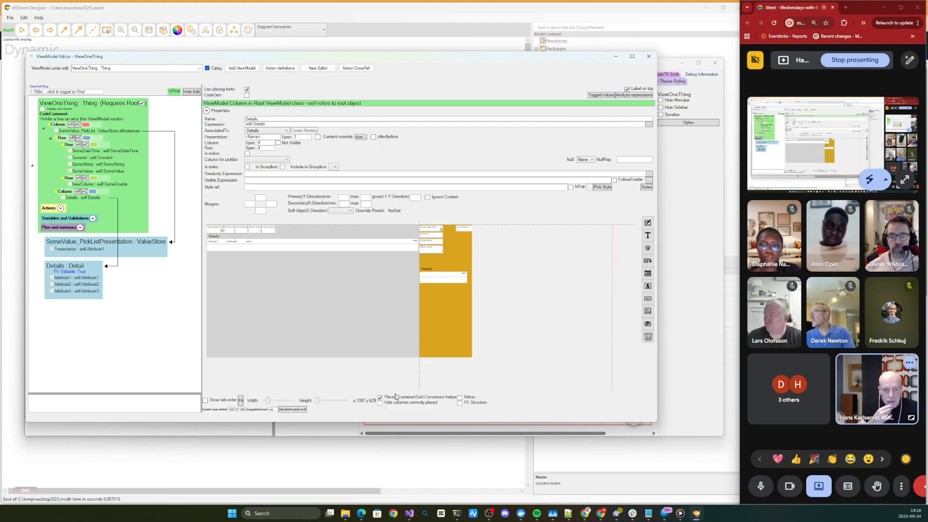
pyautogui.click(381, 398)
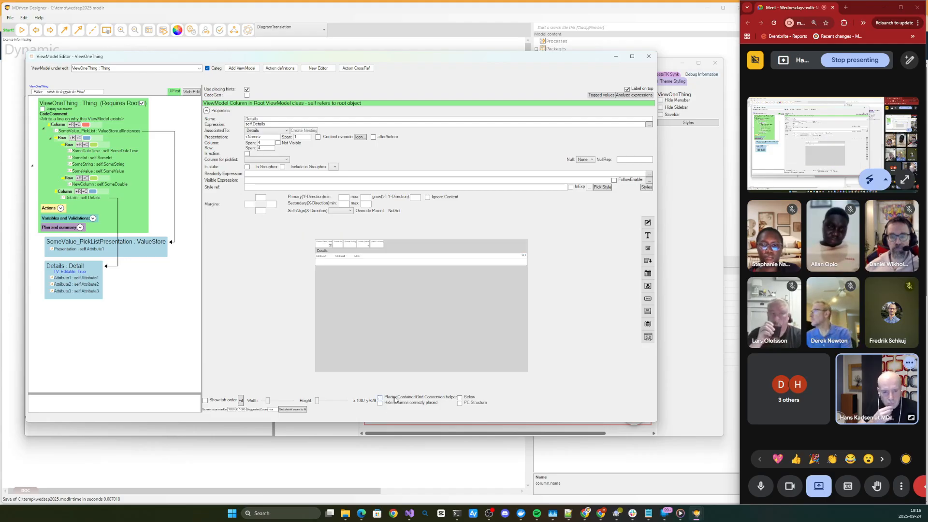
pyautogui.click(380, 397)
pyautogui.click(460, 403)
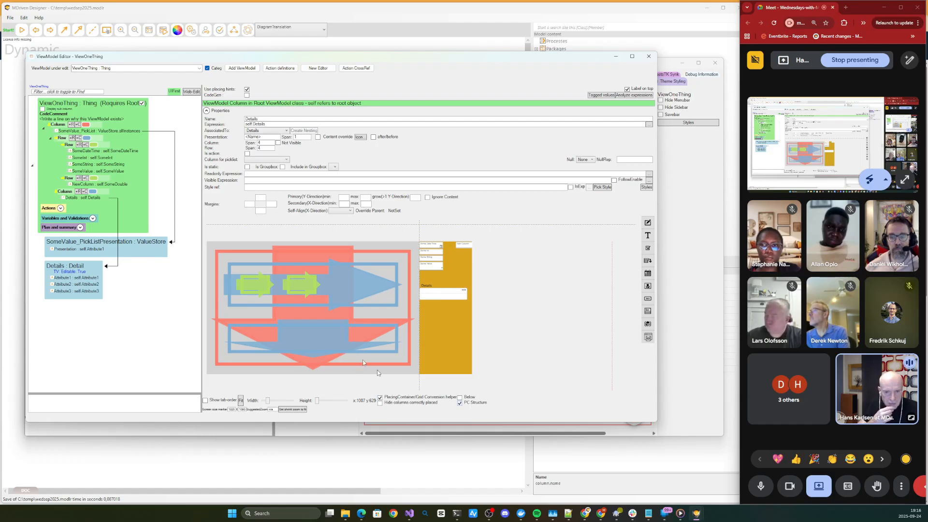
# - Add a Column container inside the first inner Row and move SomeDateTime, SomeInt, SomeString and SomeValue into it
pyautogui.click(252, 288)
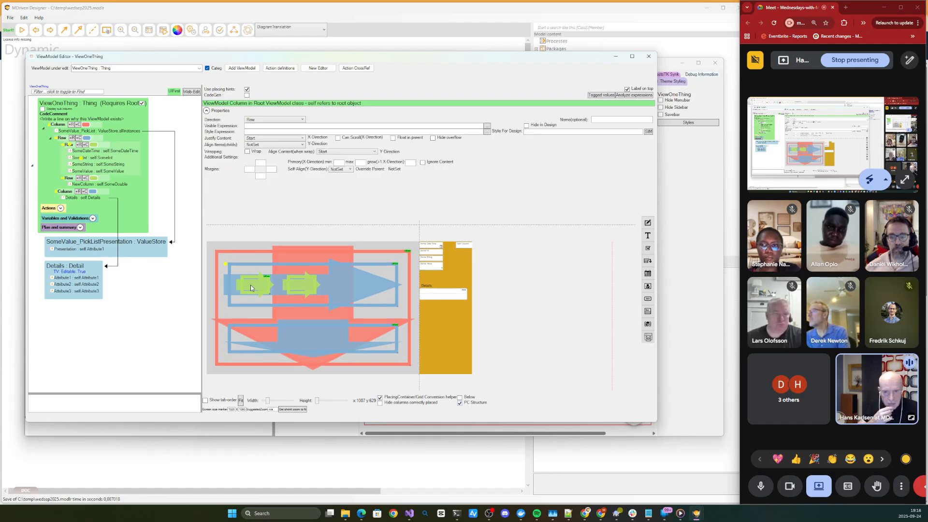
pyautogui.click(86, 145)
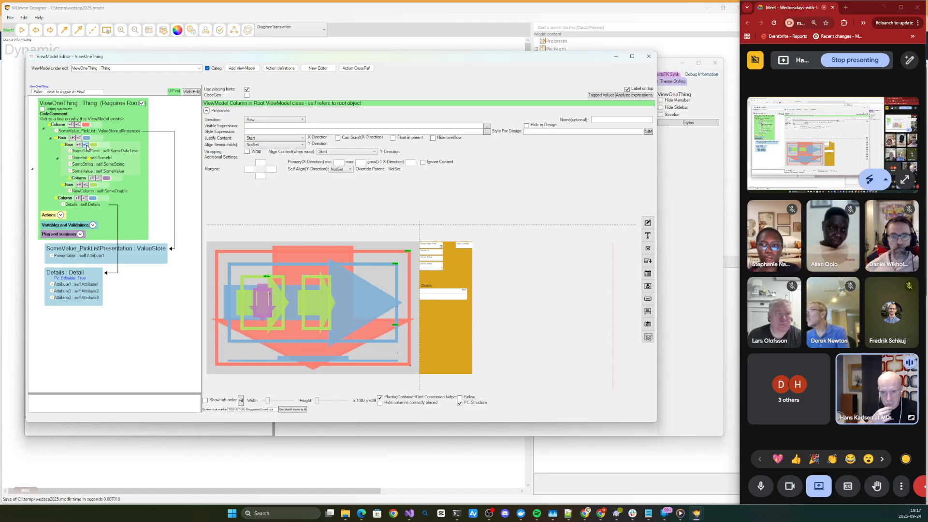
pyautogui.click(85, 151)
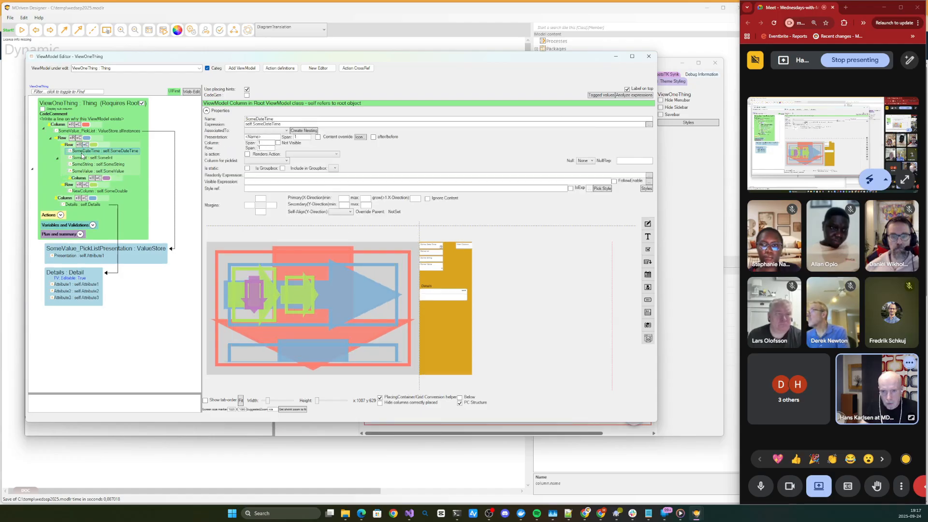
pyautogui.keyDown('shift'); pyautogui.click(81, 173); pyautogui.keyUp('shift')
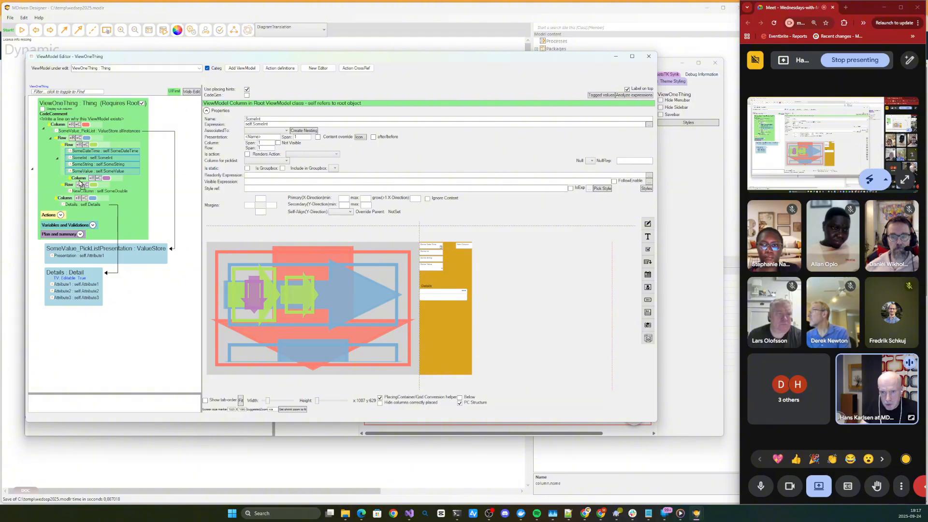
pyautogui.moveTo(81, 179); pyautogui.dragTo(81, 180)
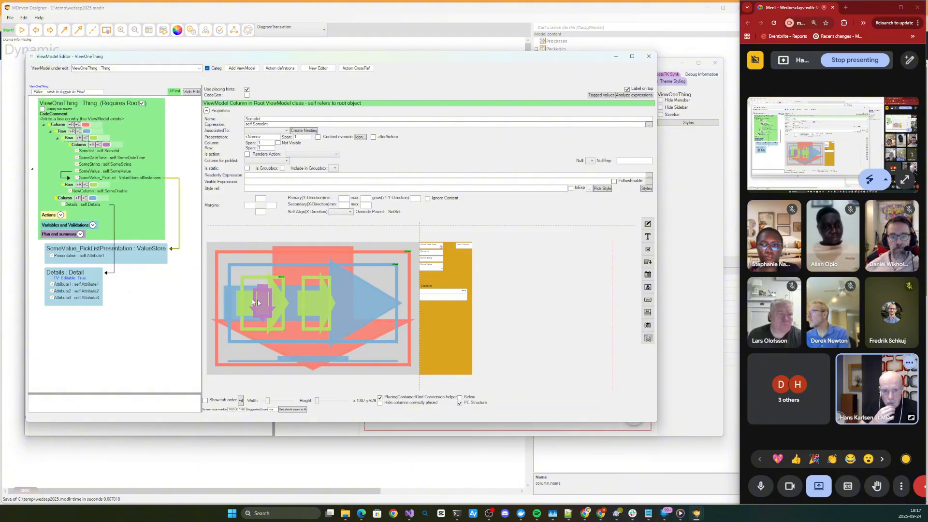
# - Turn off the conversion helper and PC Structure displays, and inspect NewColumn's placement in the container layout
pyautogui.click(396, 399)
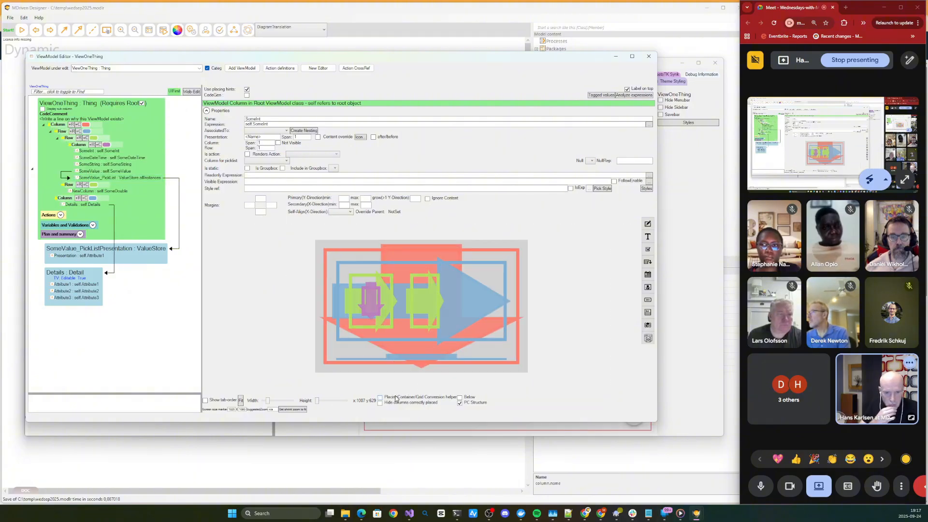
pyautogui.click(473, 405)
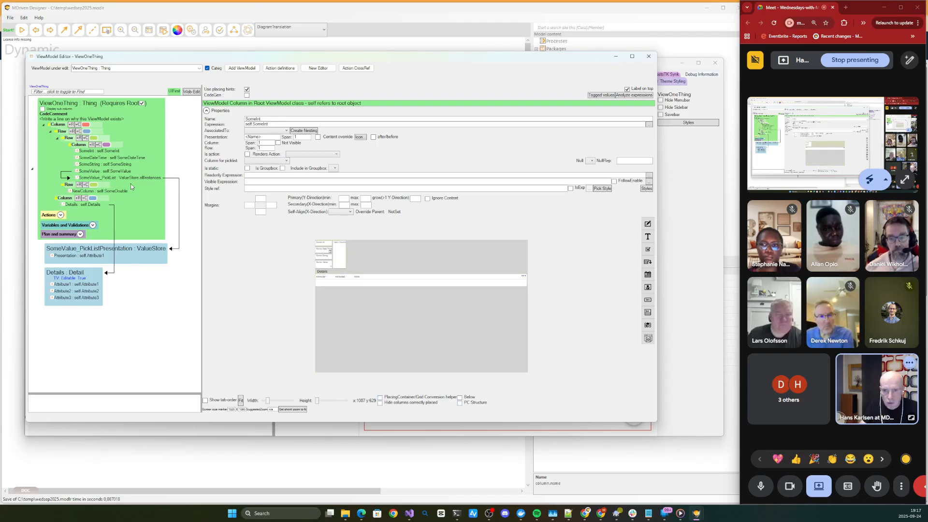
pyautogui.click(82, 192)
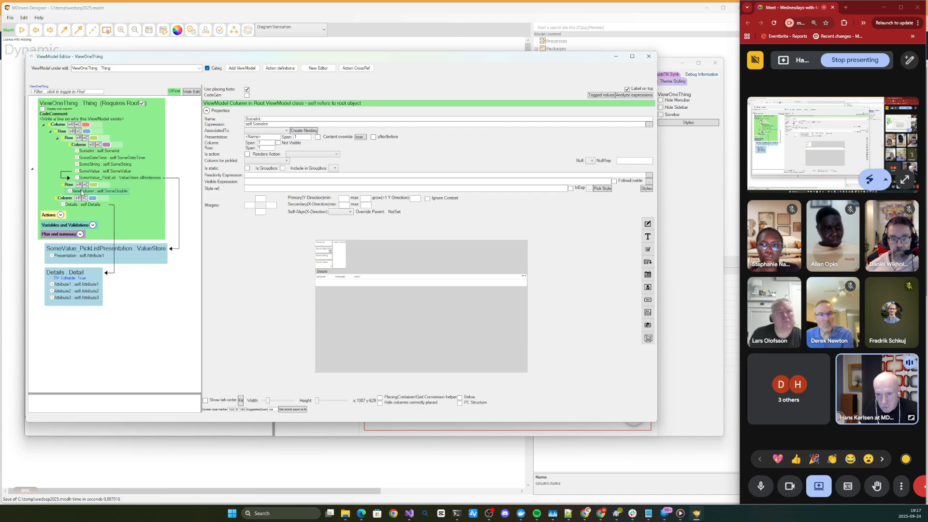
pyautogui.click(257, 161)
pyautogui.click(259, 159)
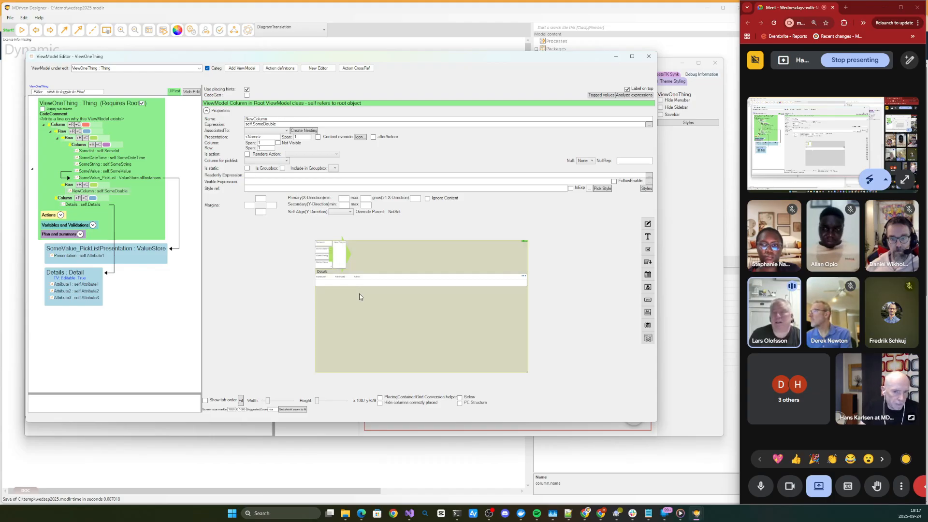
pyautogui.scroll(3, 360, 294)
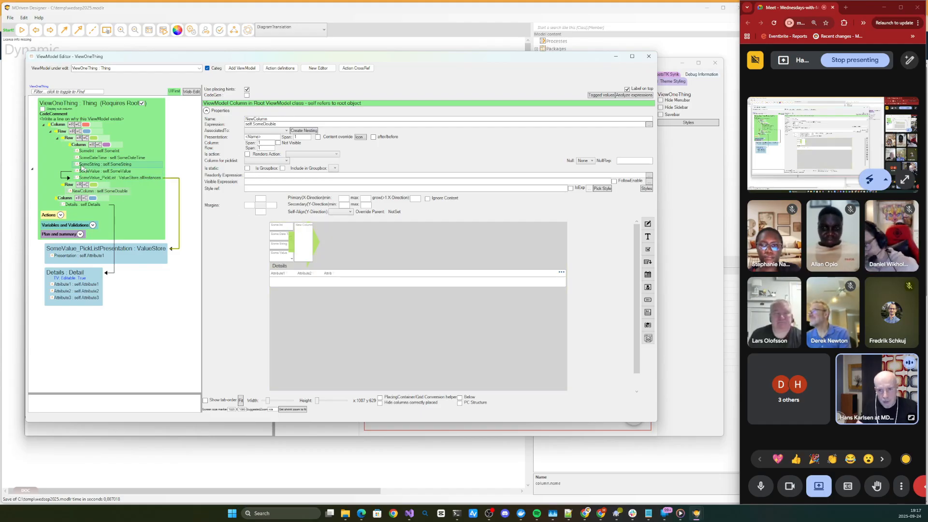
# - Set the X-direction grow factor of the first inner Row container to 2
pyautogui.click(70, 145)
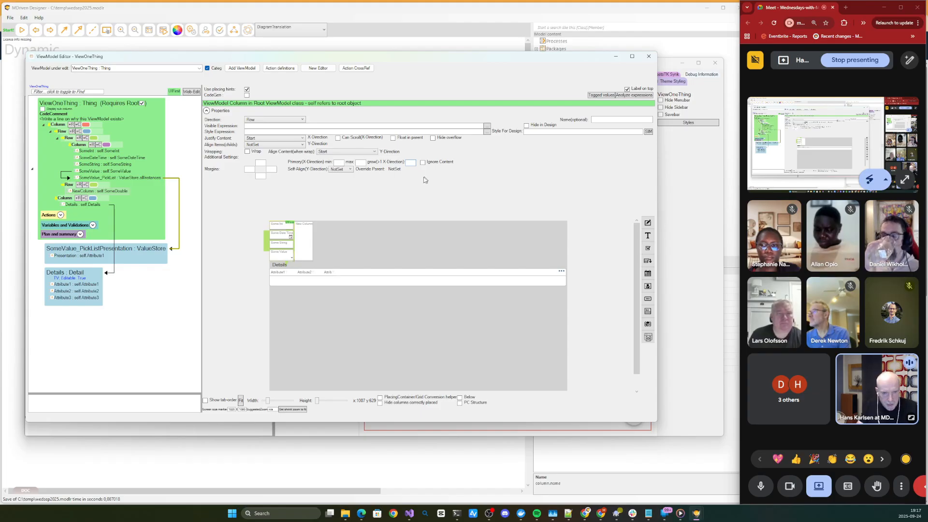
pyautogui.write('2')
pyautogui.press('Tab')
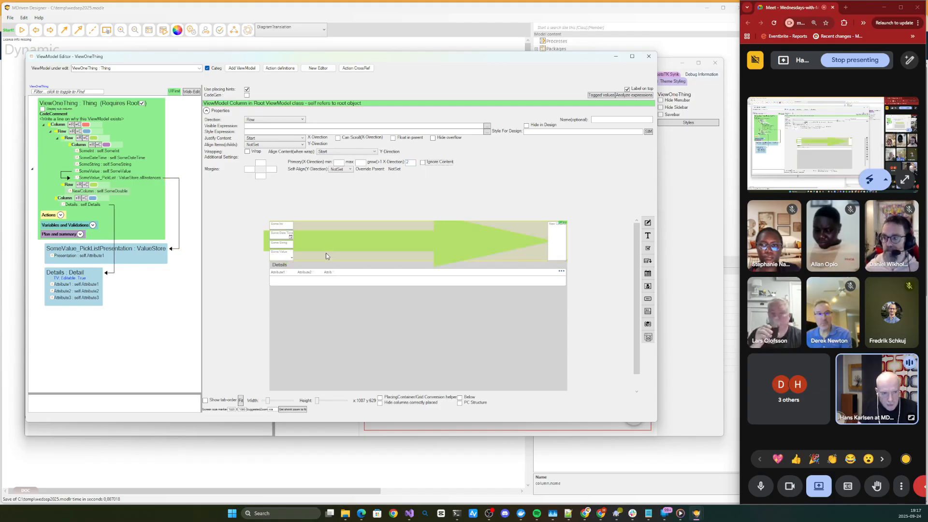
# - Add a Column container inside the second inner Row and move NewColumn into it
pyautogui.click(556, 249)
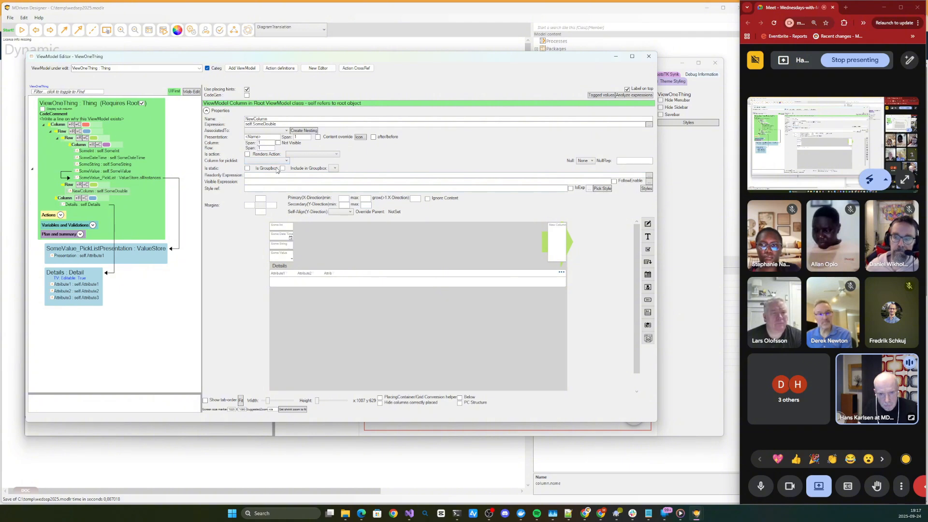
pyautogui.click(70, 185)
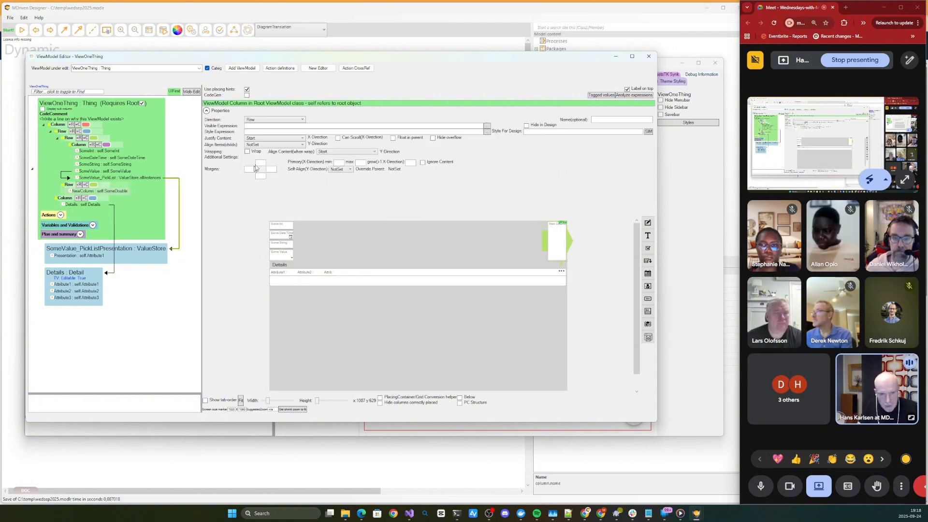
pyautogui.click(86, 186)
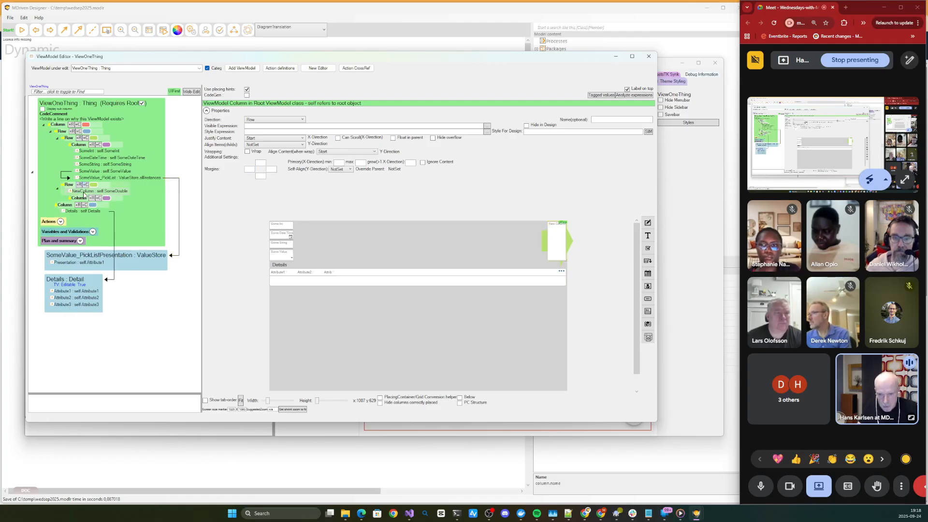
pyautogui.click(84, 193)
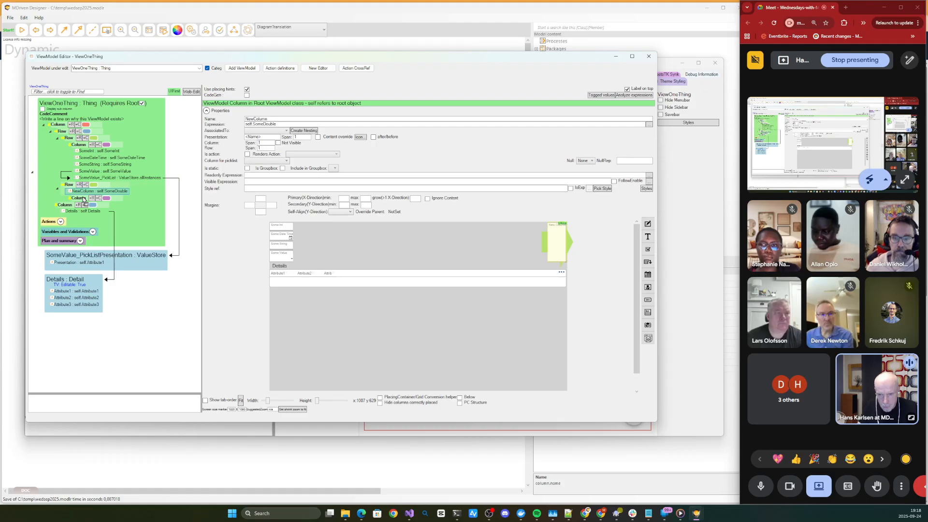
pyautogui.moveTo(85, 200); pyautogui.dragTo(86, 199)
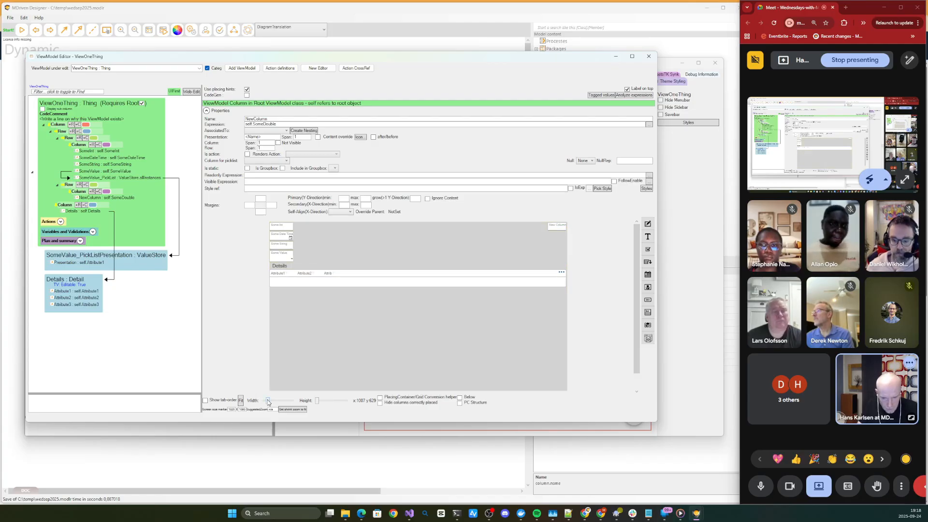
# - Reduce the preview width to 625 and switch ViewOneThing to the web editor
pyautogui.moveTo(268, 399); pyautogui.dragTo(263, 403)
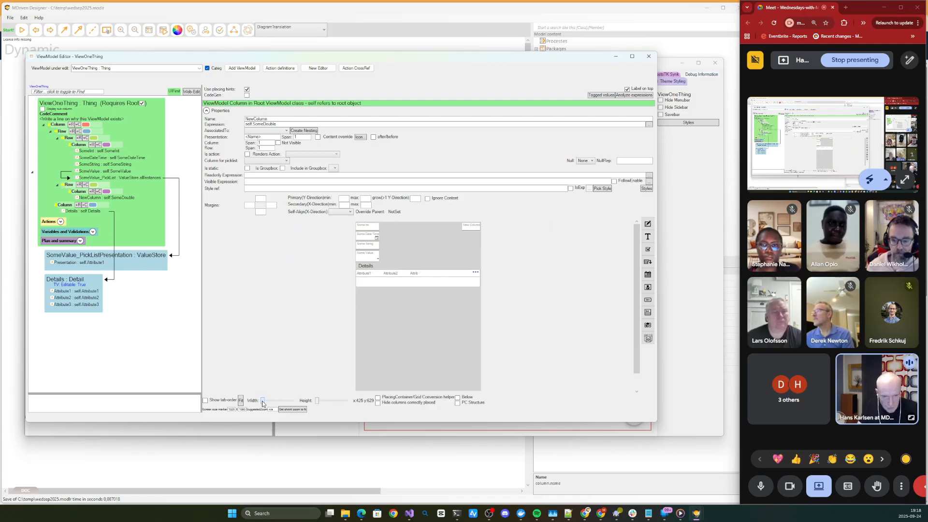
pyautogui.click(192, 92)
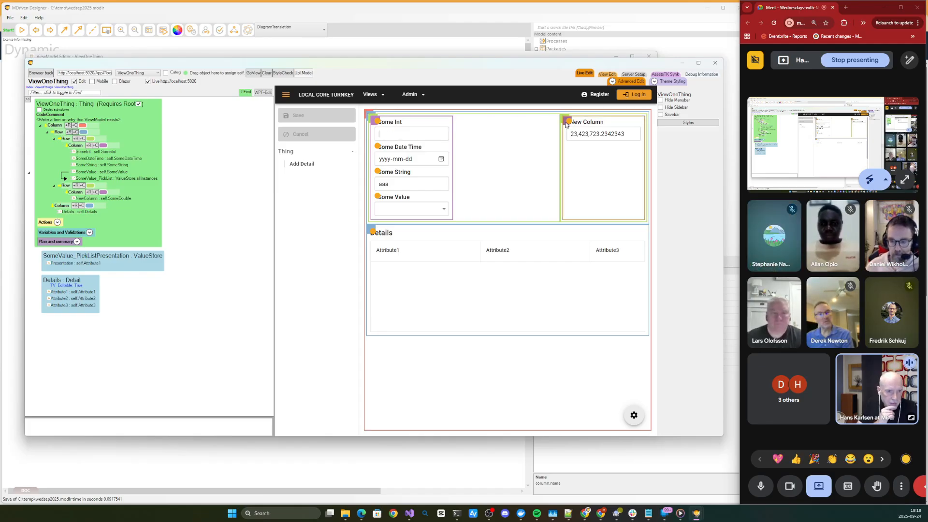
# - Move New Column's container in the live page under Some Value, and from there into the lower container below the Details table
pyautogui.moveTo(567, 125); pyautogui.dragTo(375, 127)
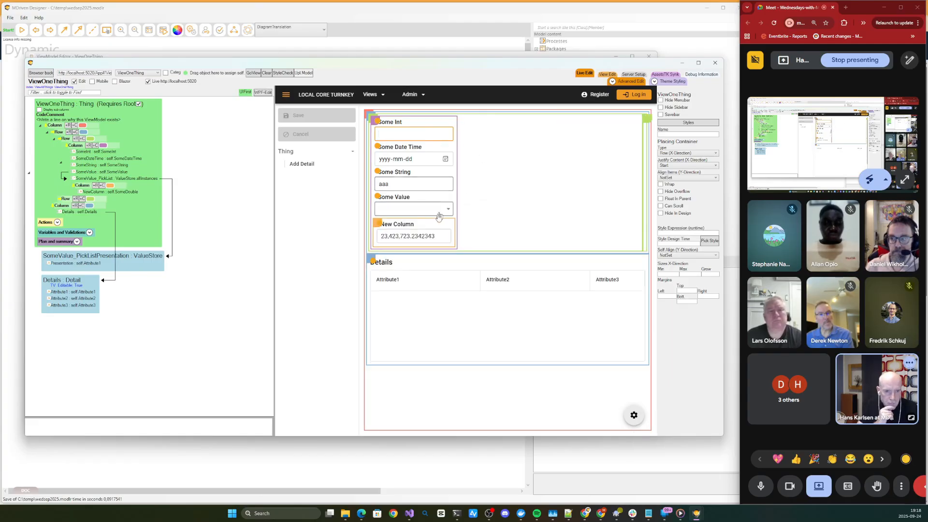
pyautogui.moveTo(377, 228); pyautogui.dragTo(371, 261)
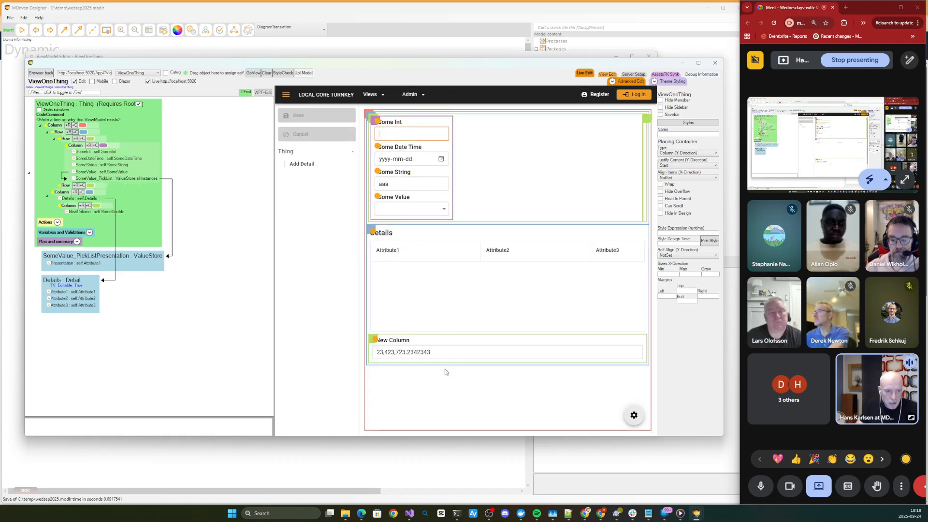
# - Move New Column's container in the live page under Some Value, and from there into the empty Row container beside the field column
pyautogui.moveTo(369, 358); pyautogui.dragTo(597, 239)
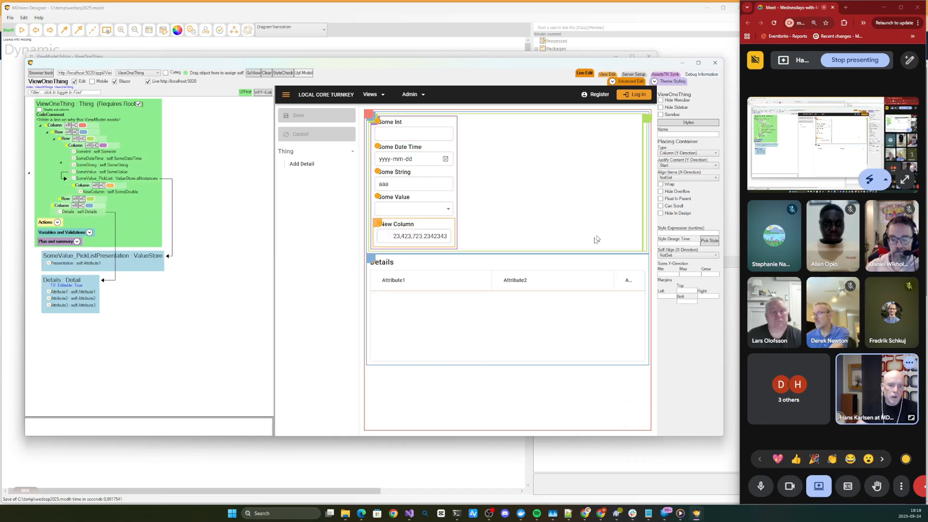
pyautogui.moveTo(392, 232); pyautogui.dragTo(634, 130)
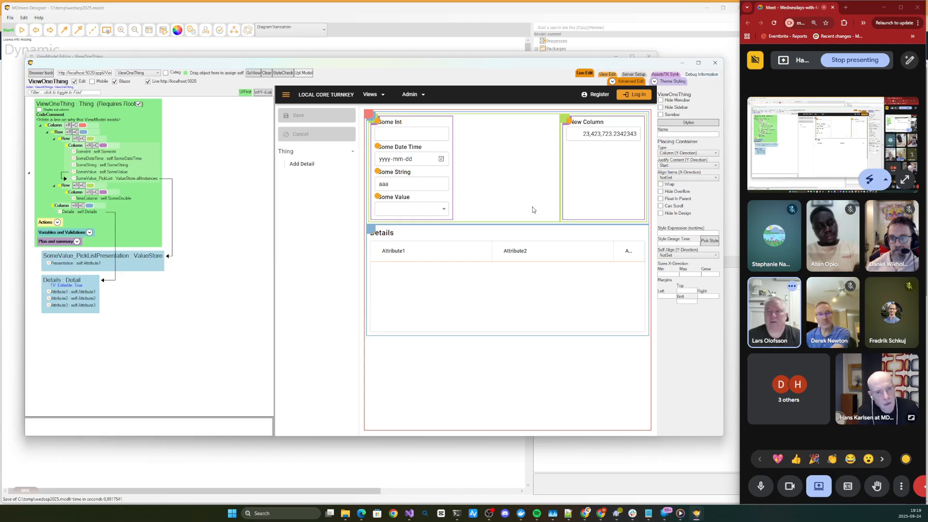
# - Add two details to the Thing, enter dfgdfg and dfgf as their Attribute1 values, and save
pyautogui.click(319, 173)
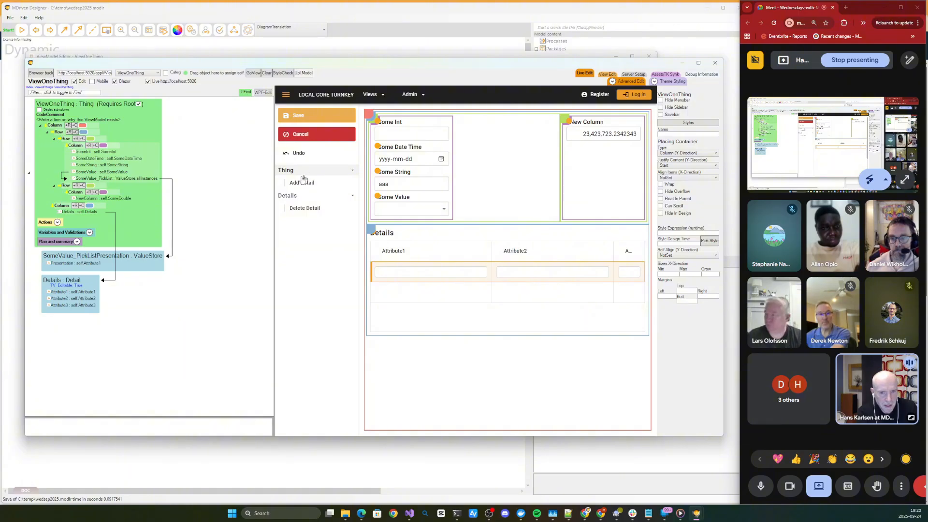
pyautogui.click(304, 181)
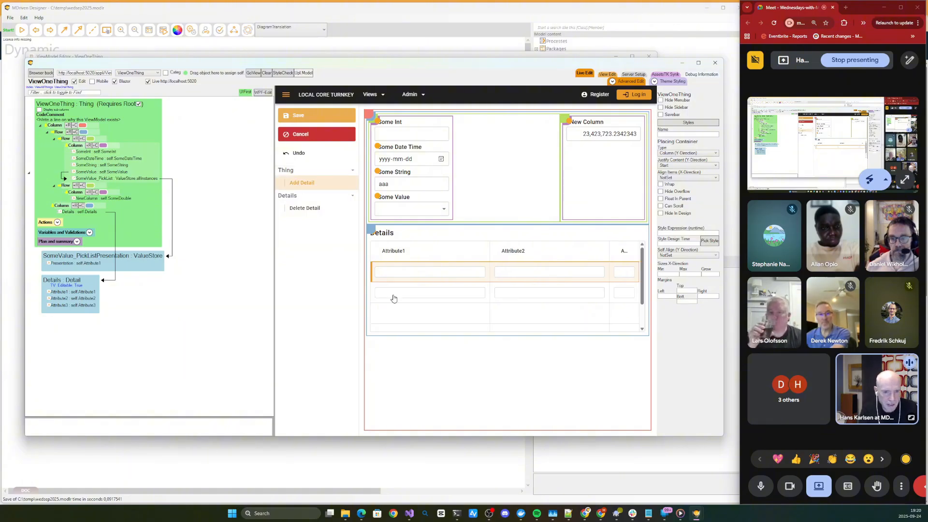
pyautogui.click(396, 293)
pyautogui.write('dfgf')
pyautogui.click(407, 272)
pyautogui.write('dfgdfg')
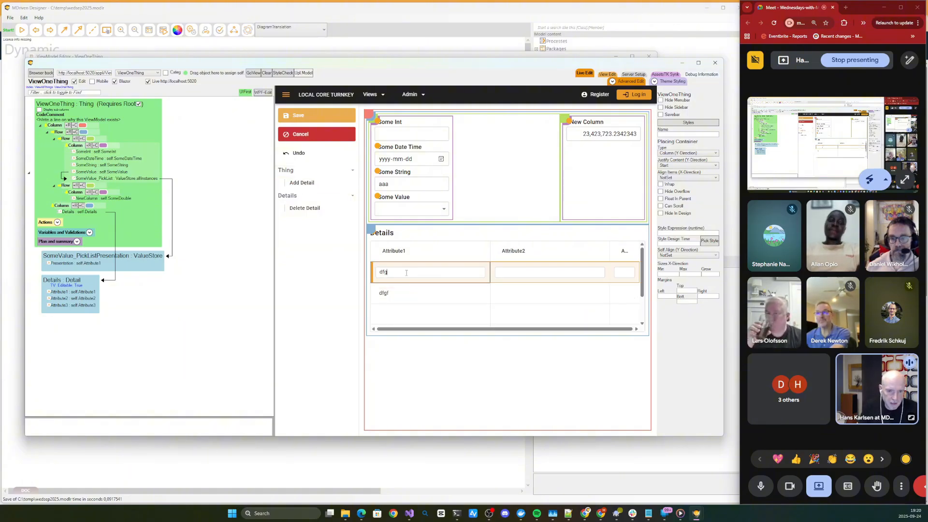
pyautogui.click(314, 119)
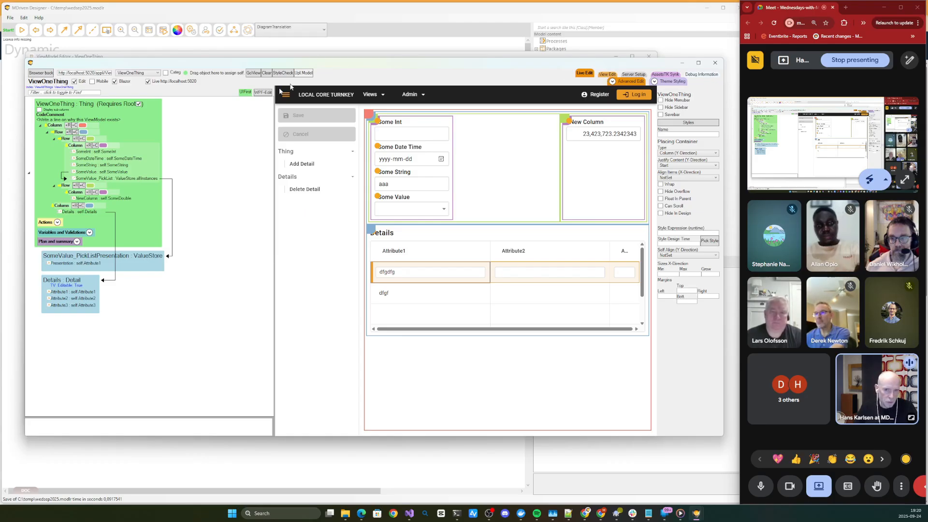
# - Reload ViewOneThing in the web editor's View Edit mode and try to move Some Date Time into New Column's container
pyautogui.click(269, 94)
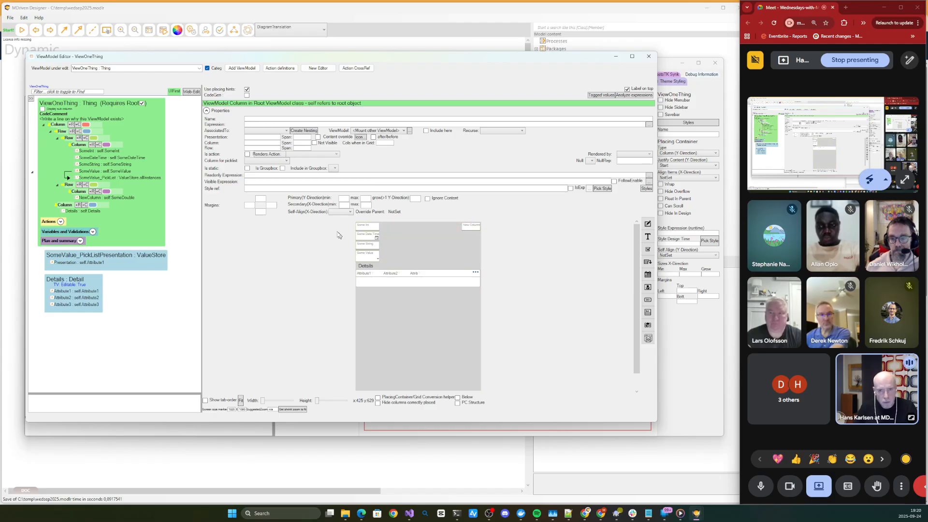
pyautogui.click(192, 91)
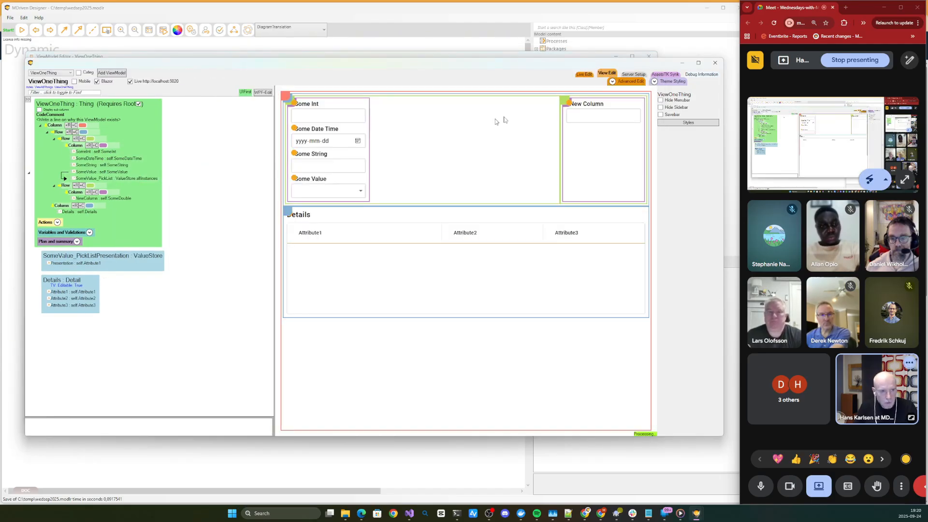
pyautogui.click(613, 74)
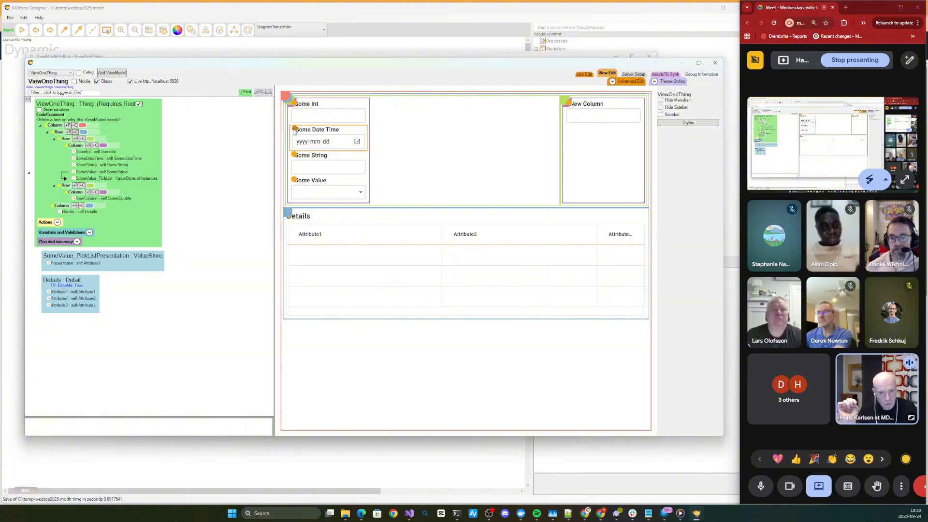
pyautogui.moveTo(294, 132); pyautogui.dragTo(568, 110)
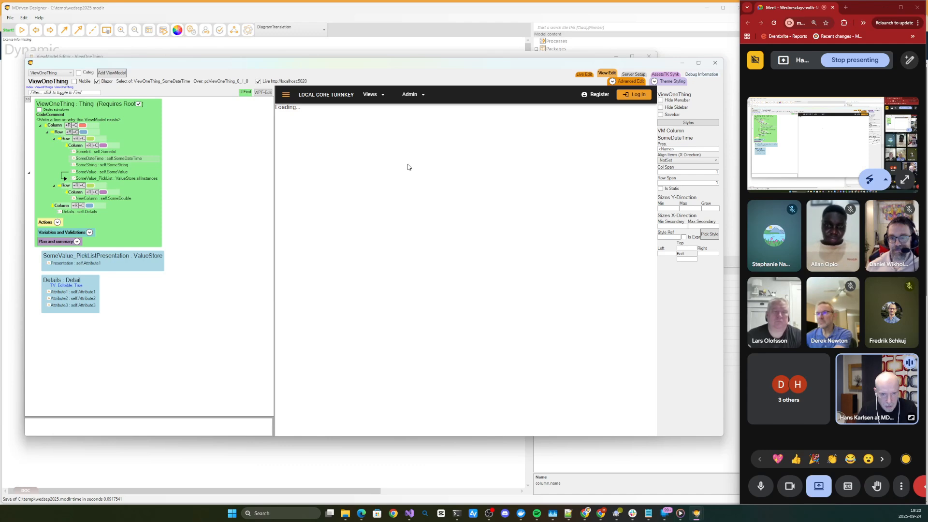
# - Turn off the Blazor option for ViewOneThing and reposition the web editor window over the main designer
pyautogui.click(108, 82)
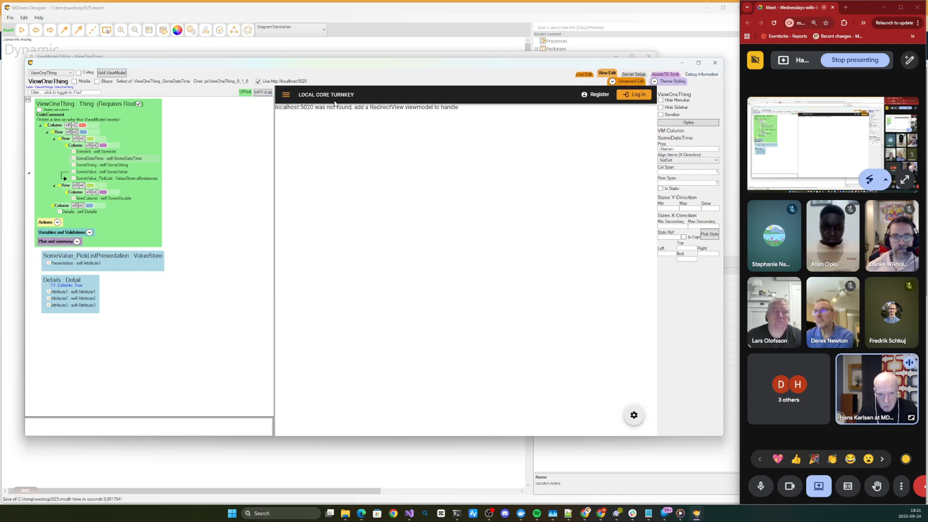
pyautogui.moveTo(211, 66); pyautogui.dragTo(202, 101)
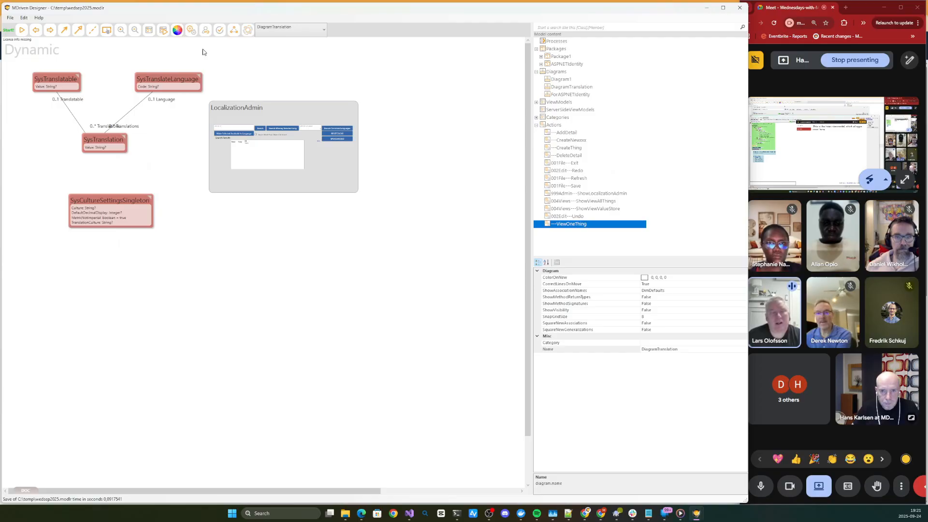
pyautogui.click(203, 52)
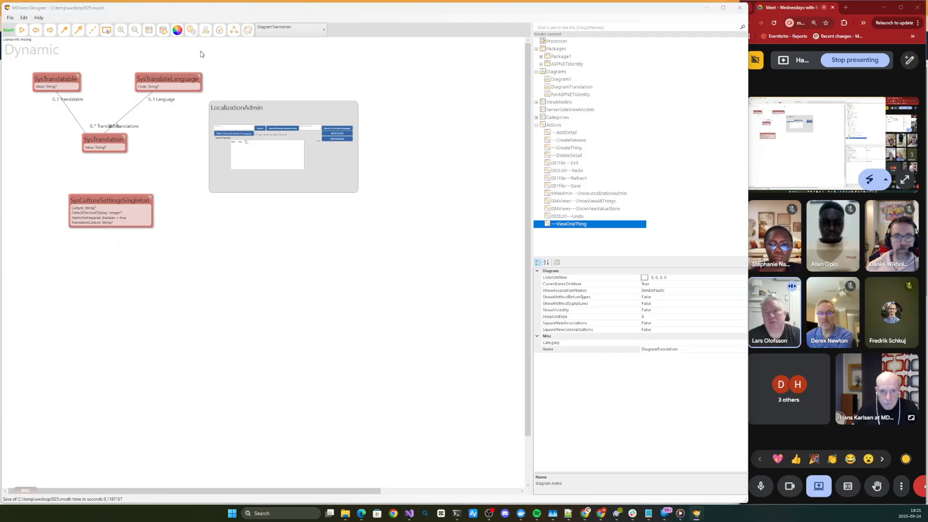
pyautogui.hotkey('alt', 'Tab')
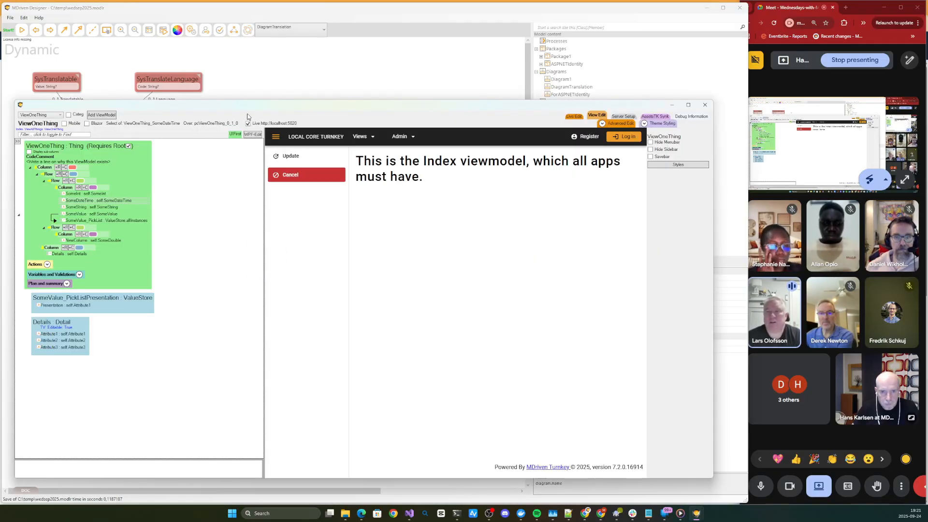
pyautogui.moveTo(246, 106); pyautogui.dragTo(262, 58)
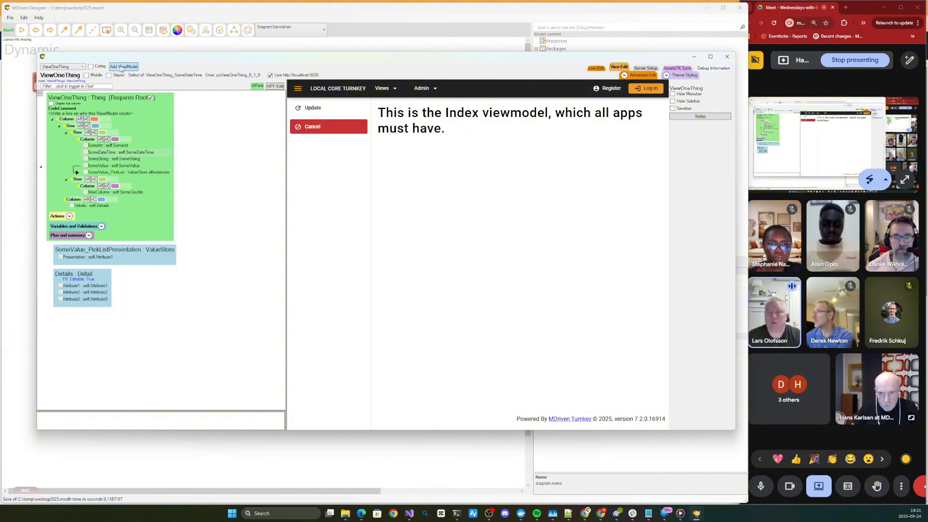
# - Switch the web editor to ViewAllThings and back to ViewOneThing, and show the view in Live Edit
pyautogui.click(68, 66)
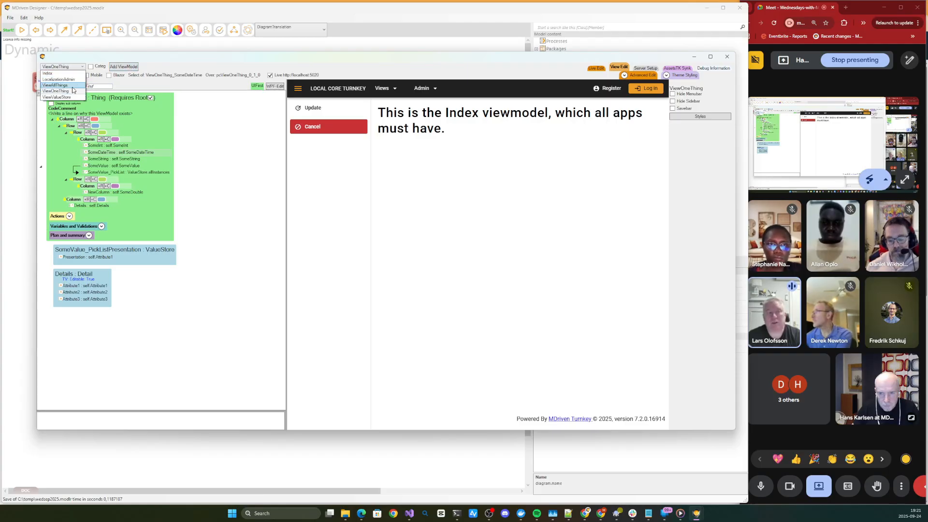
pyautogui.click(74, 88)
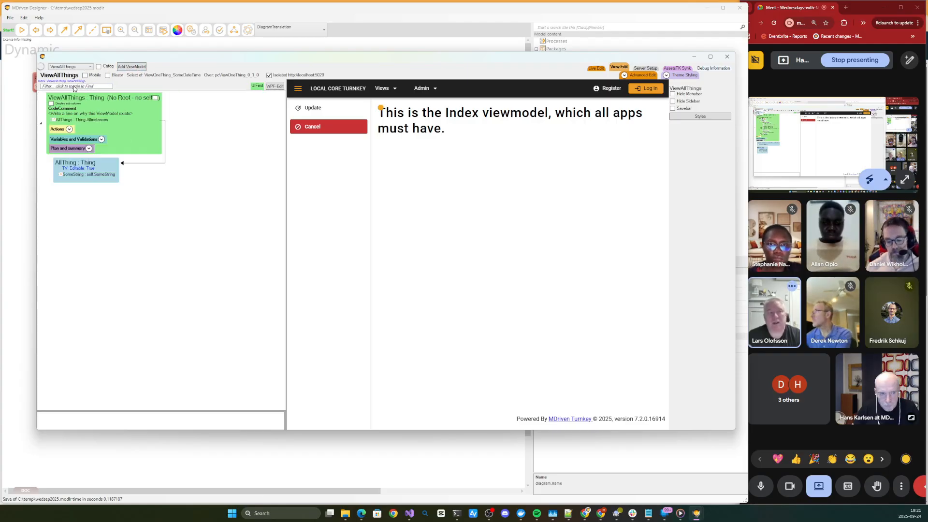
pyautogui.click(67, 67)
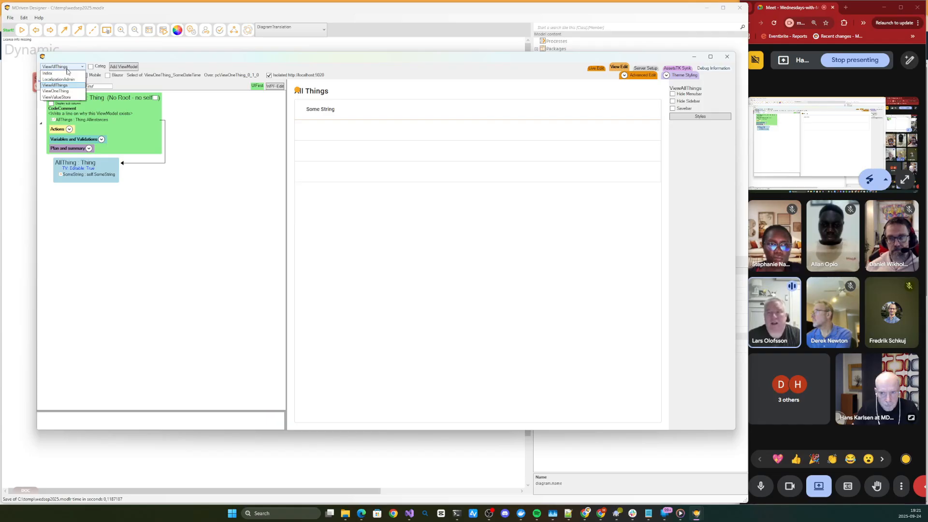
pyautogui.click(55, 91)
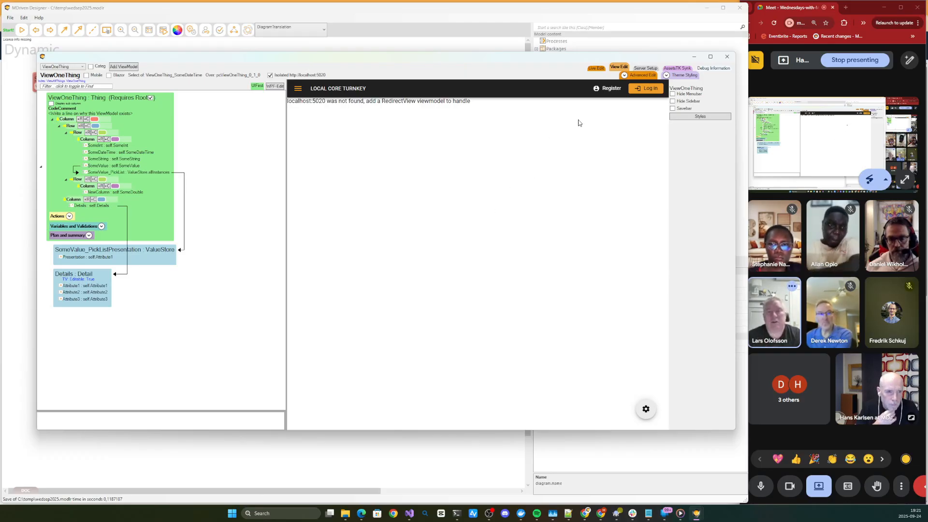
pyautogui.click(346, 94)
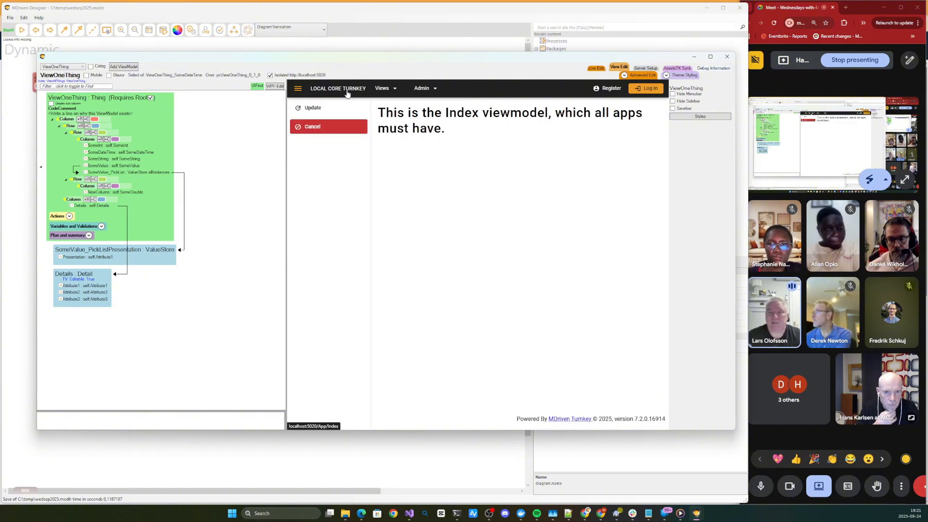
pyautogui.click(599, 71)
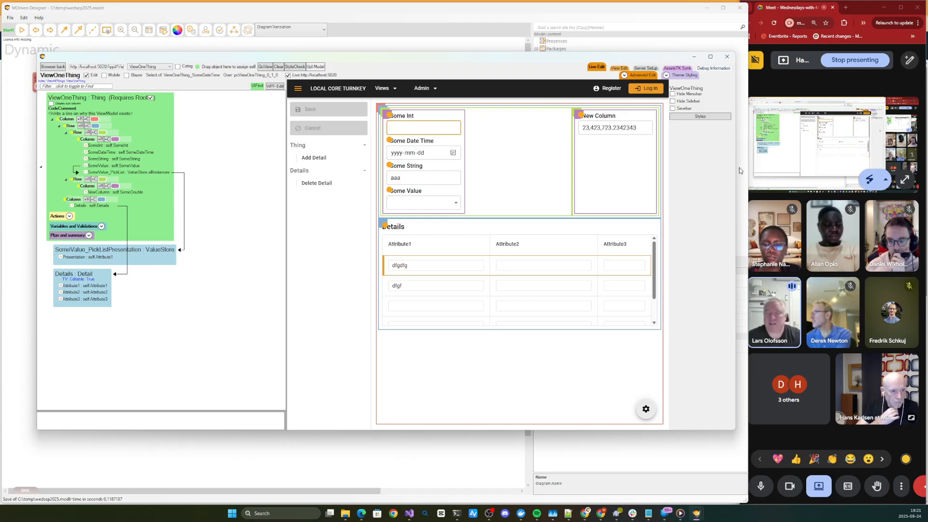
# - Make the web editor window narrower and shorter, keeping the live ViewOneThing page in view
pyautogui.moveTo(735, 167); pyautogui.dragTo(673, 168)
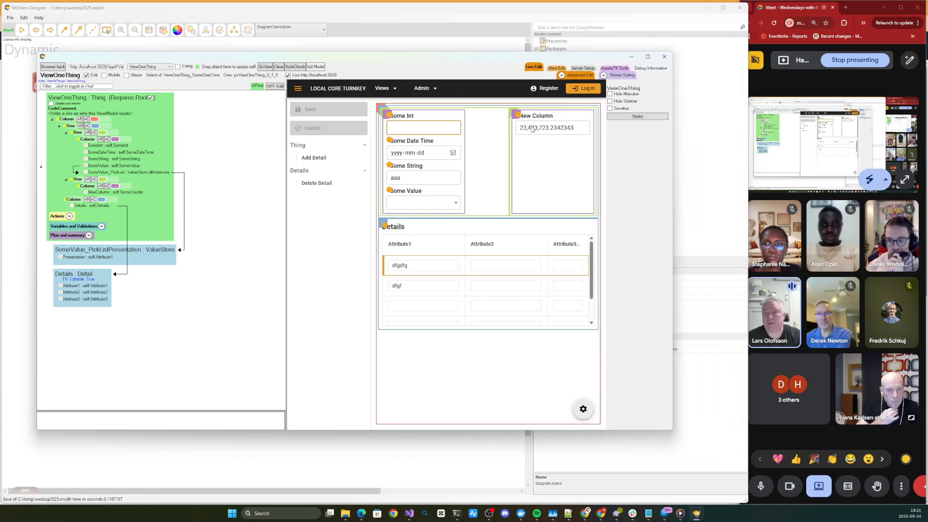
pyautogui.moveTo(437, 63); pyautogui.dragTo(418, 63)
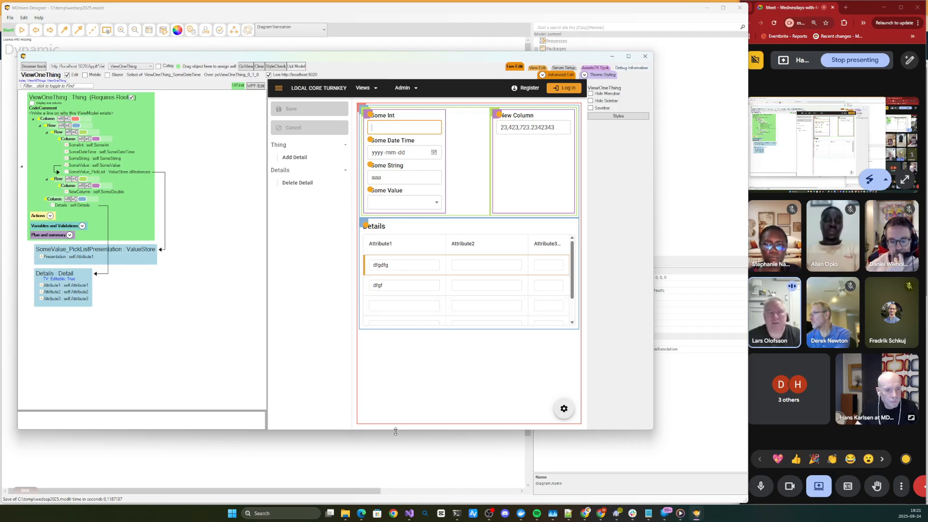
pyautogui.moveTo(395, 431); pyautogui.dragTo(428, 384)
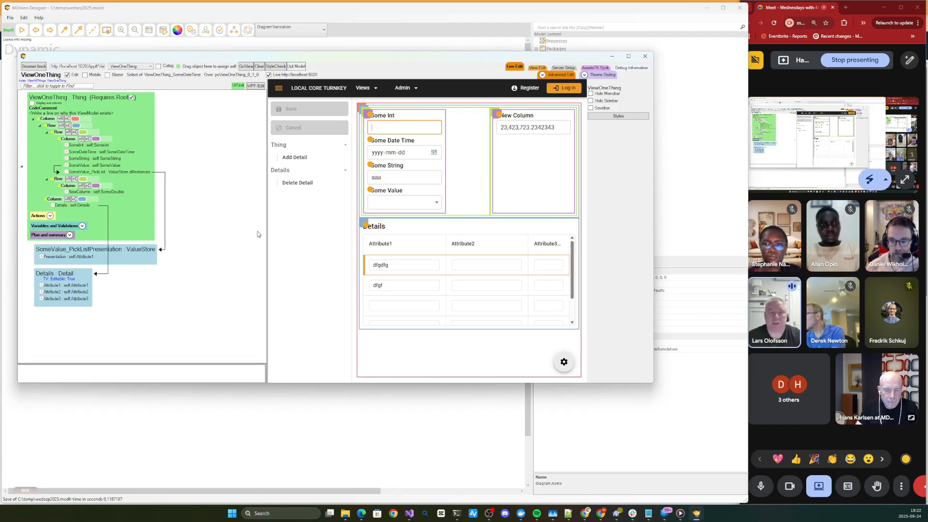
pyautogui.click(320, 187)
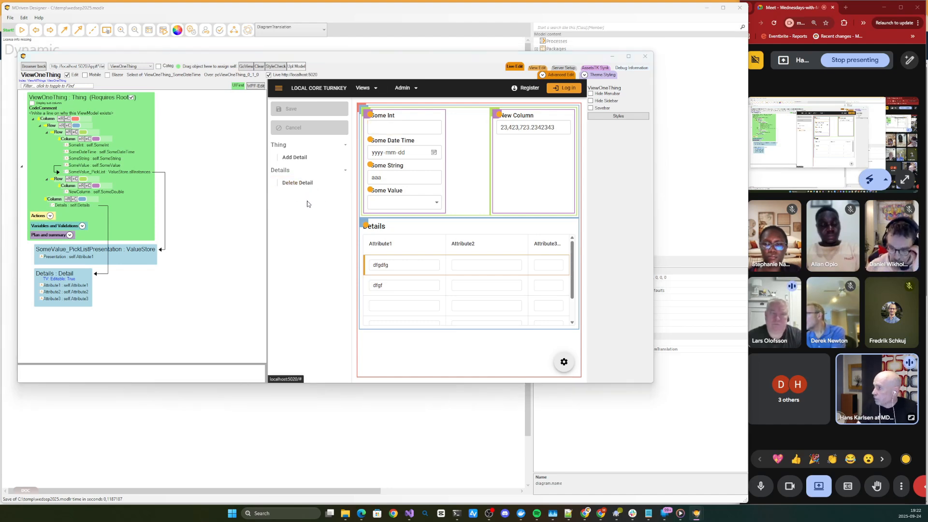
# - Open ViewOneThing in the WPF ViewModel Editor and shrink that window so the live page stays visible behind it
pyautogui.click(255, 86)
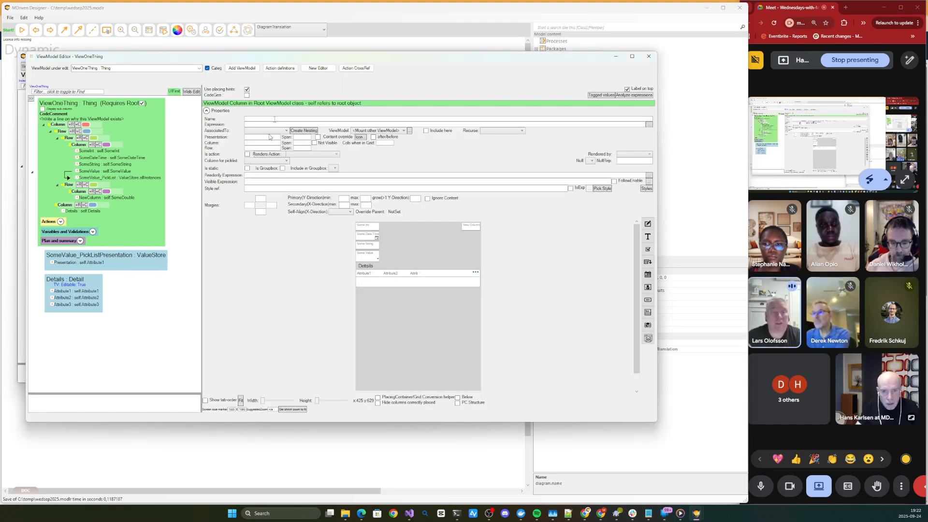
pyautogui.moveTo(299, 58); pyautogui.dragTo(310, 94)
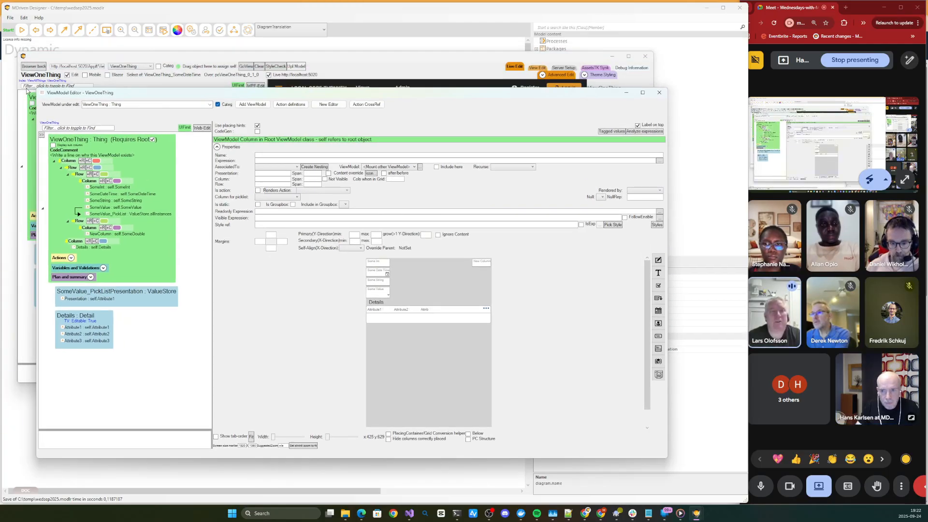
pyautogui.moveTo(45, 90); pyautogui.dragTo(389, 158)
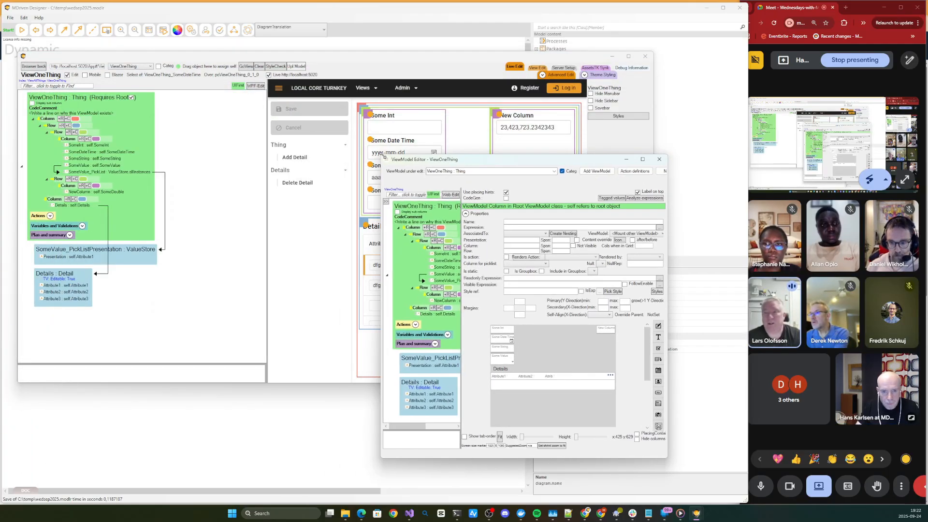
# - Opt ViewOneThing out of the AddDetail action and bring the live page window to the front
pyautogui.click(416, 326)
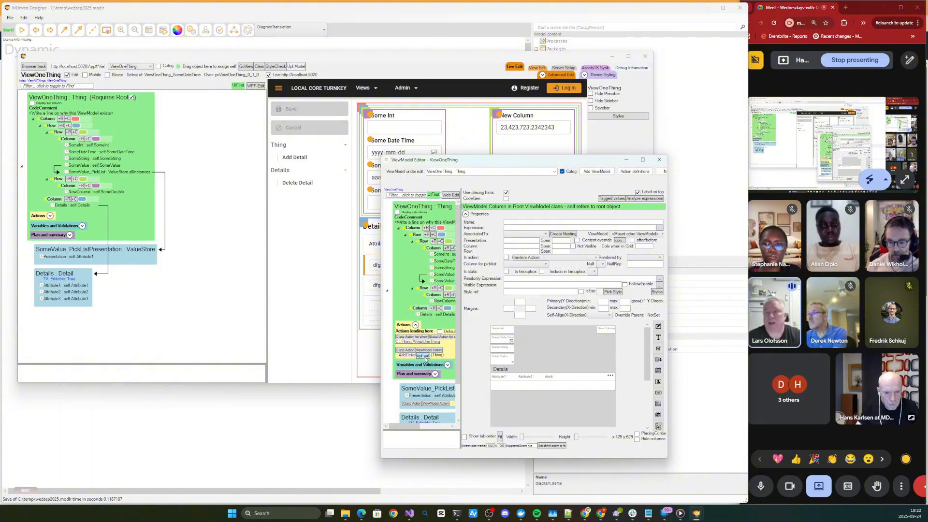
pyautogui.click(430, 356)
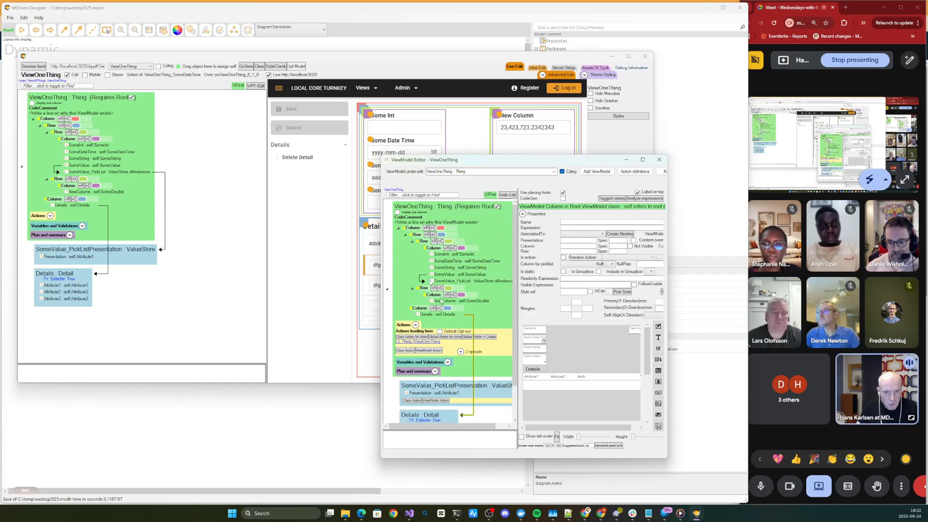
pyautogui.click(323, 62)
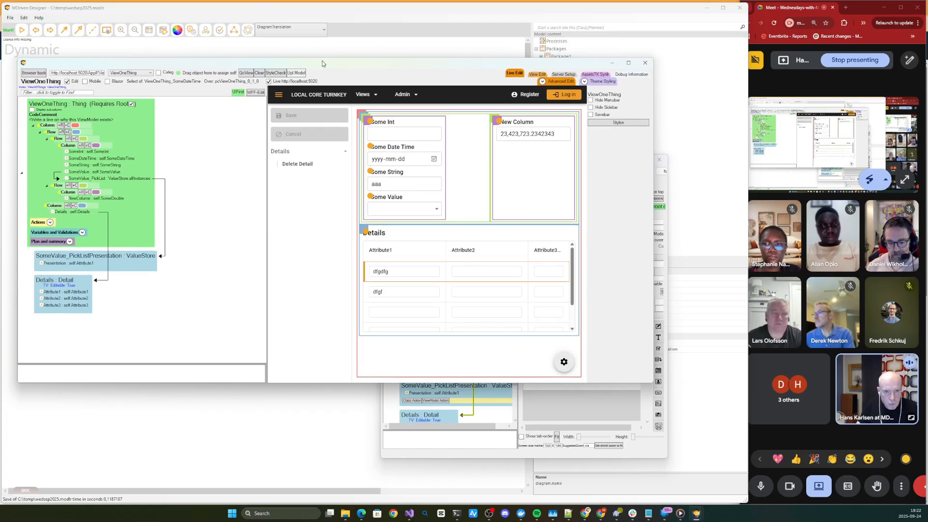
pyautogui.moveTo(322, 60)
pyautogui.mouseDown()
pyautogui.moveTo(304, 74)
pyautogui.moveTo(315, 63)
pyautogui.mouseUp()
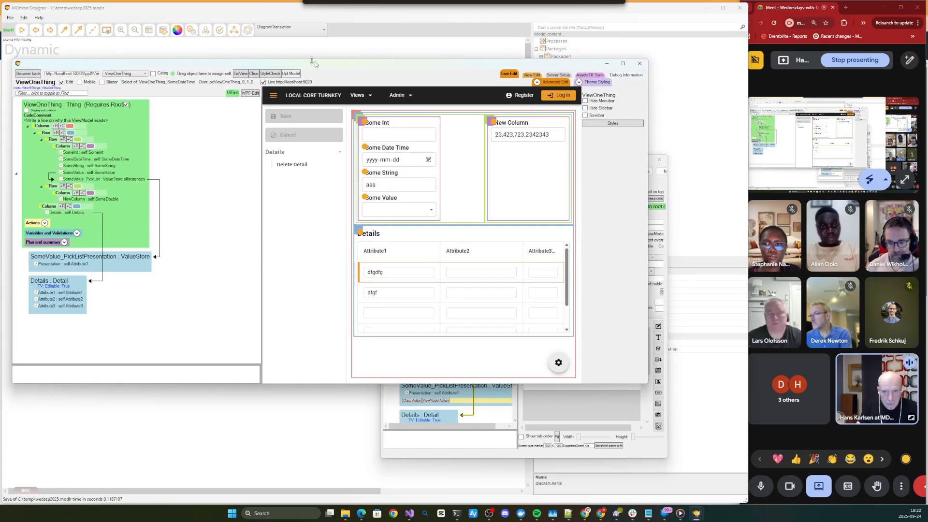
# - Open a second web editor window and switch it to Live Edit
pyautogui.click(164, 31)
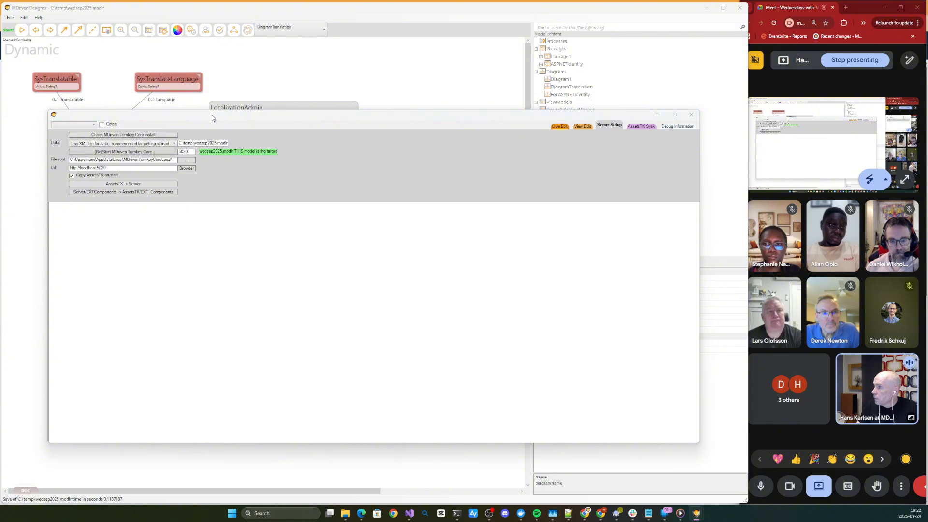
pyautogui.click(337, 410)
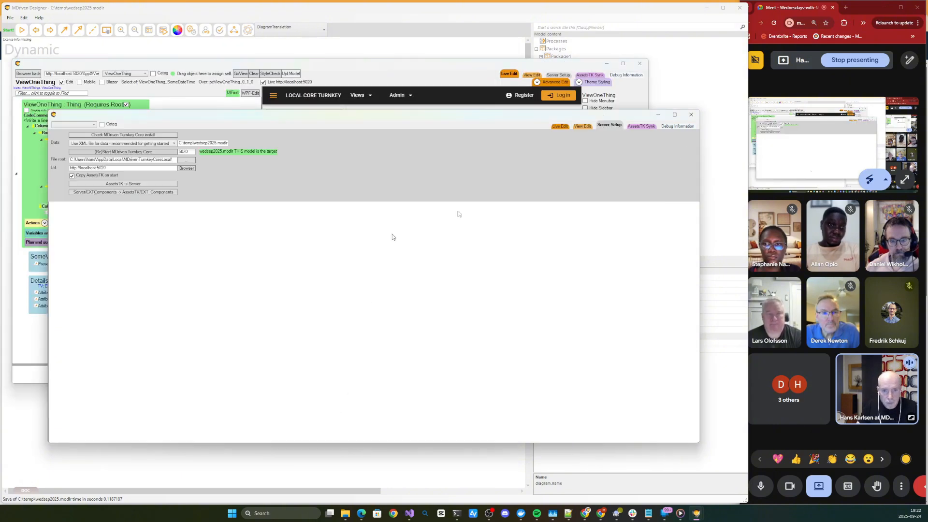
pyautogui.click(560, 127)
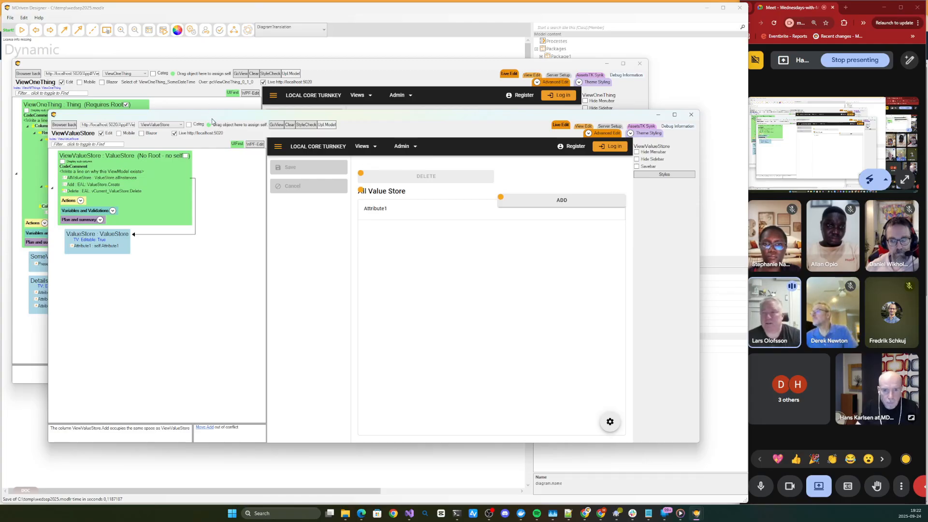
# - Reposition the ViewValueStore Live Edit window and move the Add action up into the top grid row beside Delete
pyautogui.moveTo(212, 119); pyautogui.dragTo(220, 141)
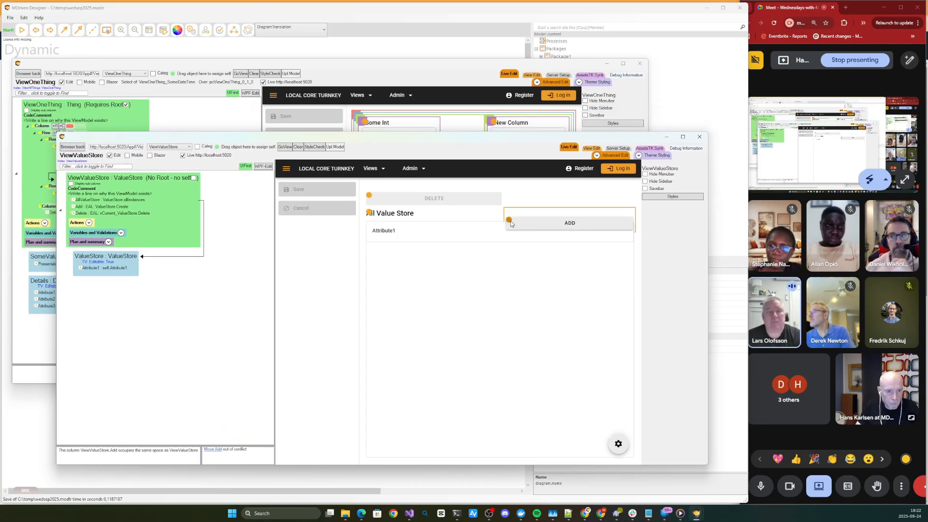
pyautogui.moveTo(511, 224); pyautogui.dragTo(473, 189)
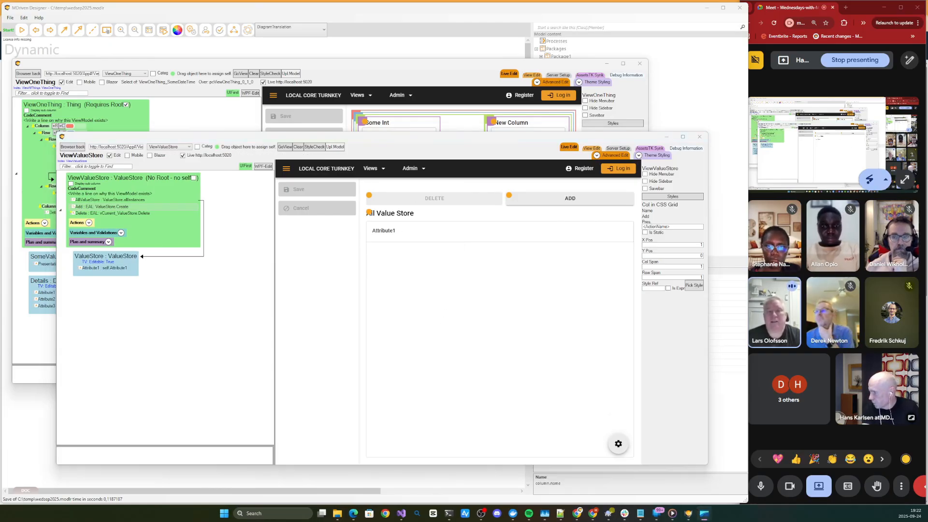
# - Open DevTools for the live page, fit its window so the action row stays visible, and inspect the Add button's element
pyautogui.moveTo(0, 290); pyautogui.dragTo(304, 184)
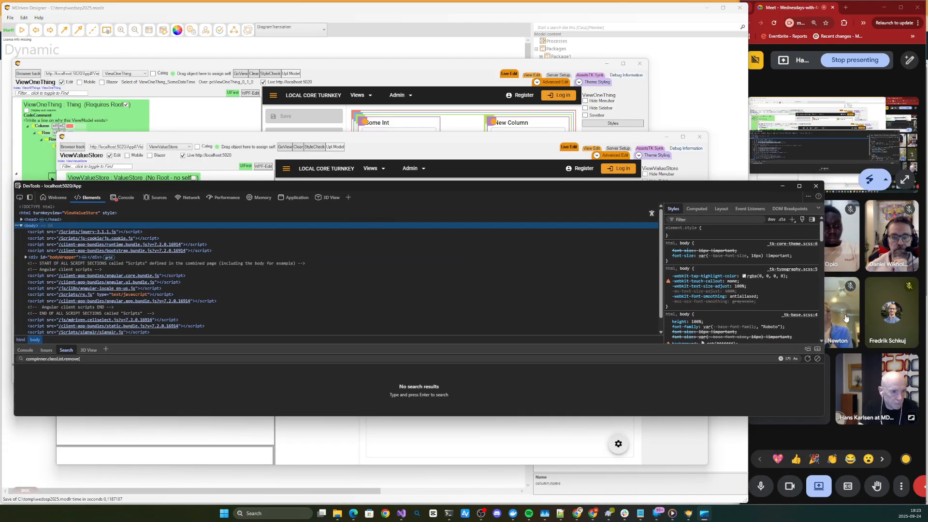
pyautogui.moveTo(826, 305); pyautogui.dragTo(486, 306)
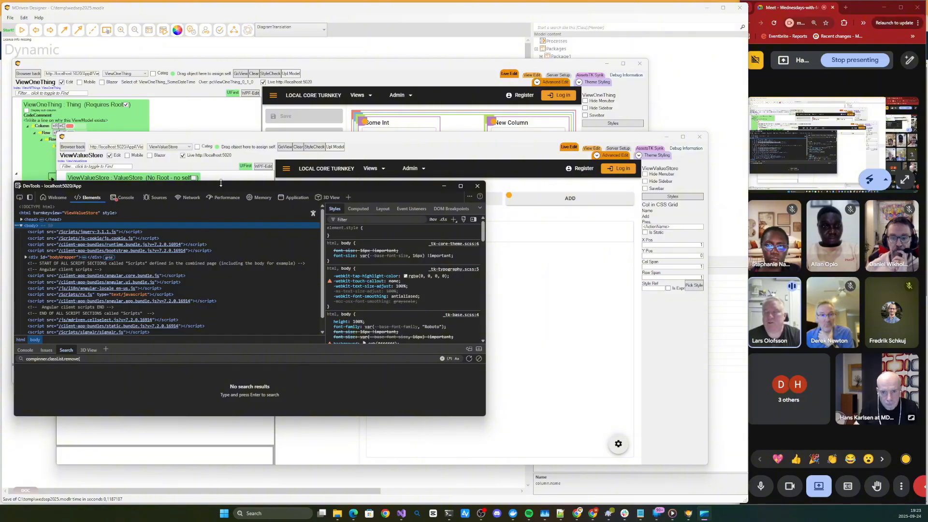
pyautogui.moveTo(221, 182); pyautogui.dragTo(282, 239)
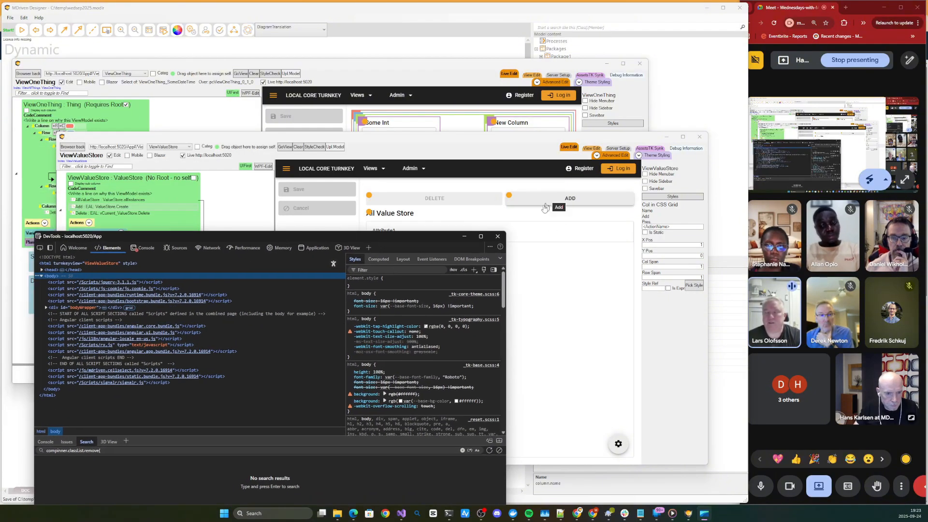
pyautogui.click(40, 248)
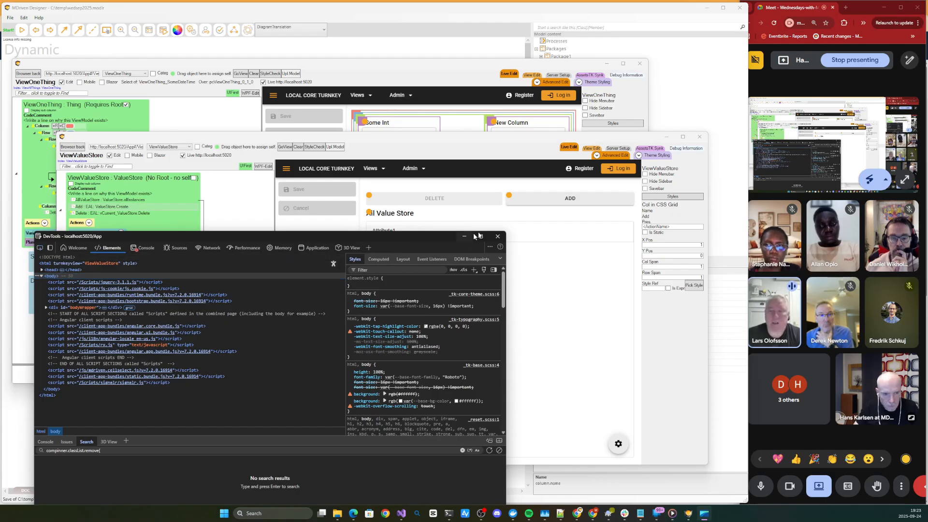
pyautogui.click(534, 206)
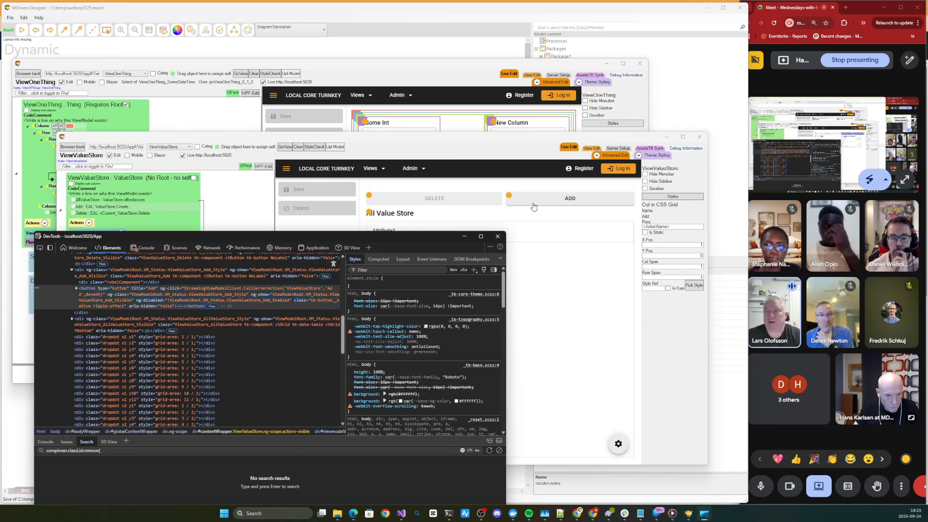
# - Preview named background colours up to blueviolet in the Add button's inline style and return to the live page window
pyautogui.click(381, 286)
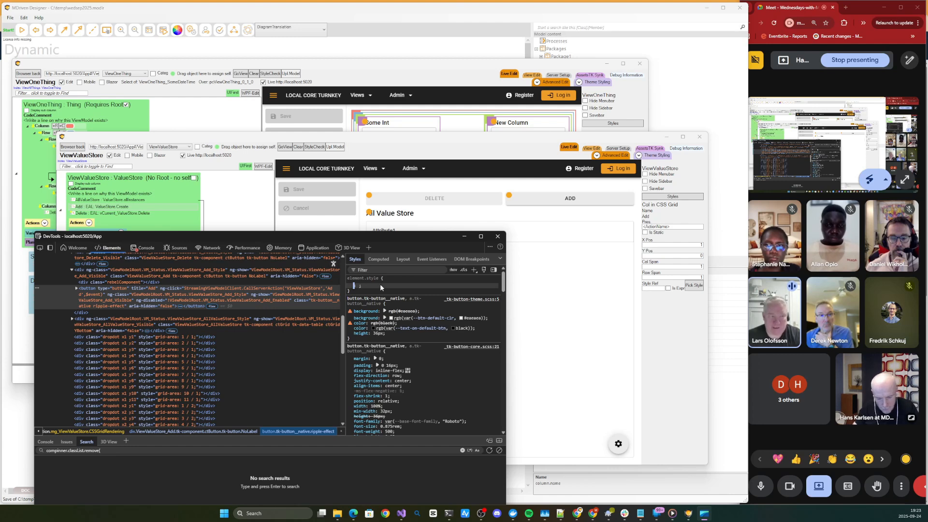
pyautogui.write('background:')
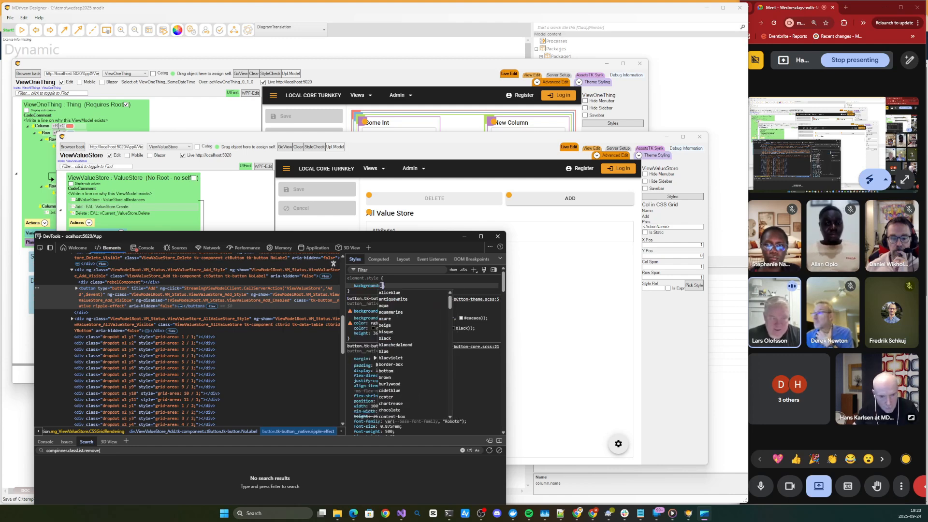
pyautogui.press('Down')
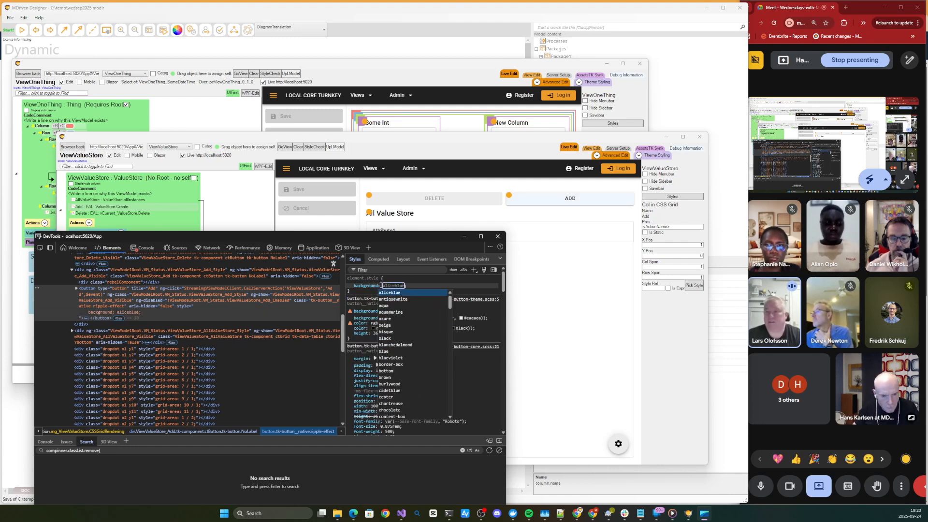
pyautogui.press('Down')
pyautogui.press('Down')
pyautogui.press('Down')
pyautogui.press('Down')
pyautogui.press('Down')
pyautogui.press('Down')
pyautogui.press('Down')
pyautogui.press('Down')
pyautogui.press('Down')
pyautogui.press('Down')
pyautogui.press('Down')
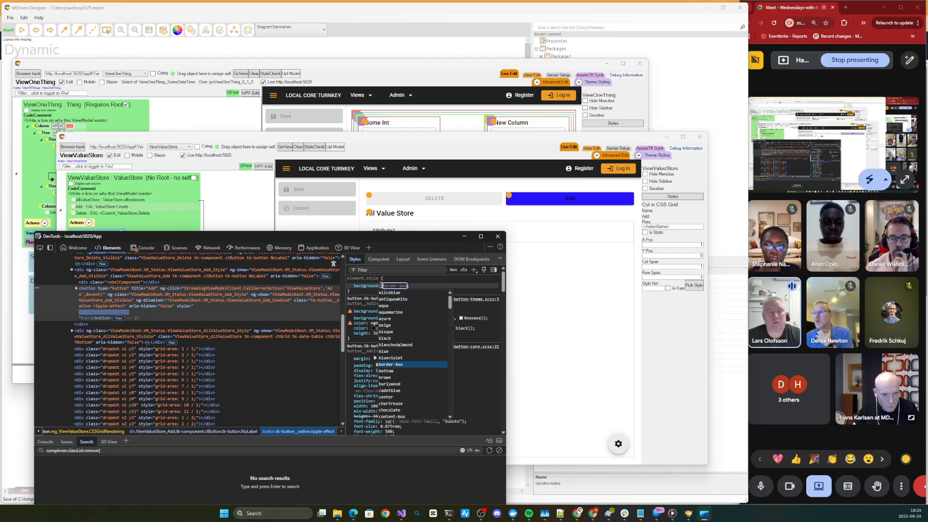
pyautogui.press('Up')
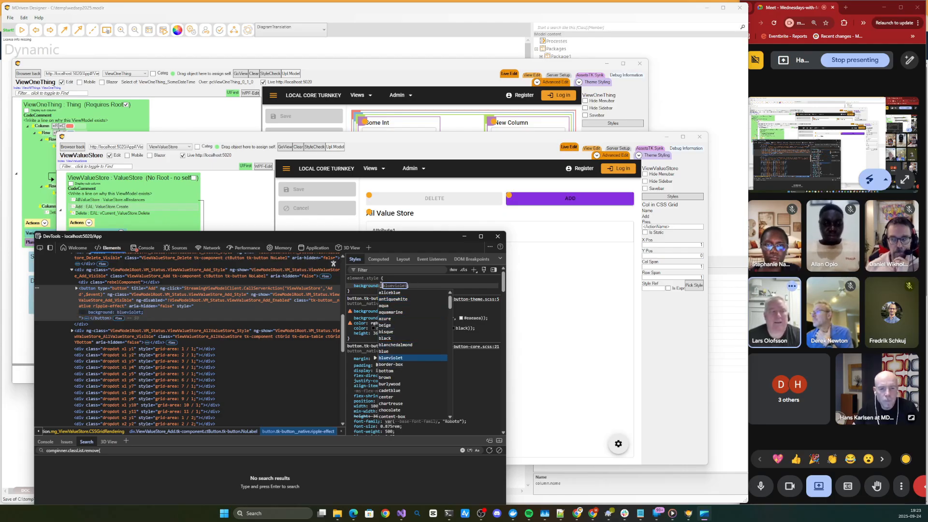
pyautogui.click(555, 301)
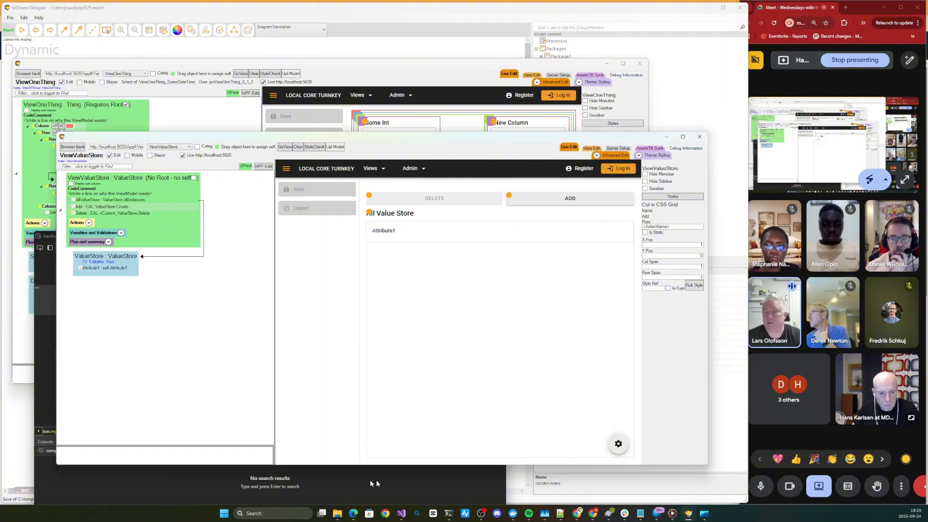
# - Switch to Chrome, load localhost:5020, and shrink the browser window so the Live Edit windows show behind it
pyautogui.click(385, 517)
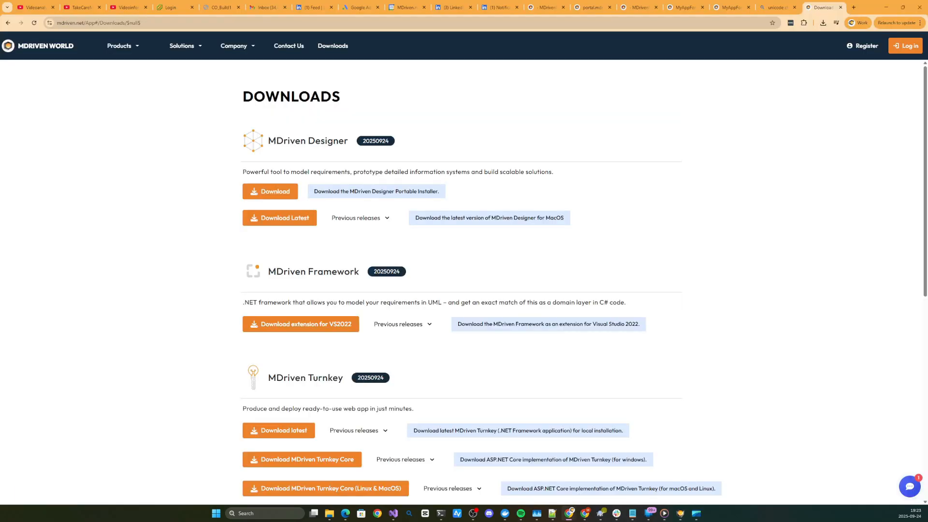
pyautogui.click(318, 22)
pyautogui.write('localhost:5020')
pyautogui.press('Return')
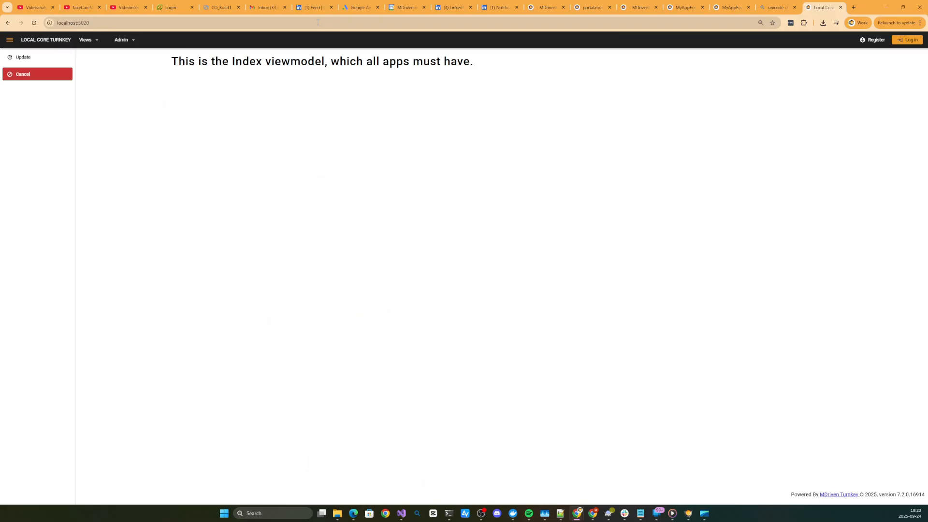
pyautogui.moveTo(864, 7); pyautogui.dragTo(680, 36)
pyautogui.moveTo(730, 89); pyautogui.dragTo(497, 89)
# - Open View All Things in the running app and switch to View Value Store
pyautogui.click(102, 70)
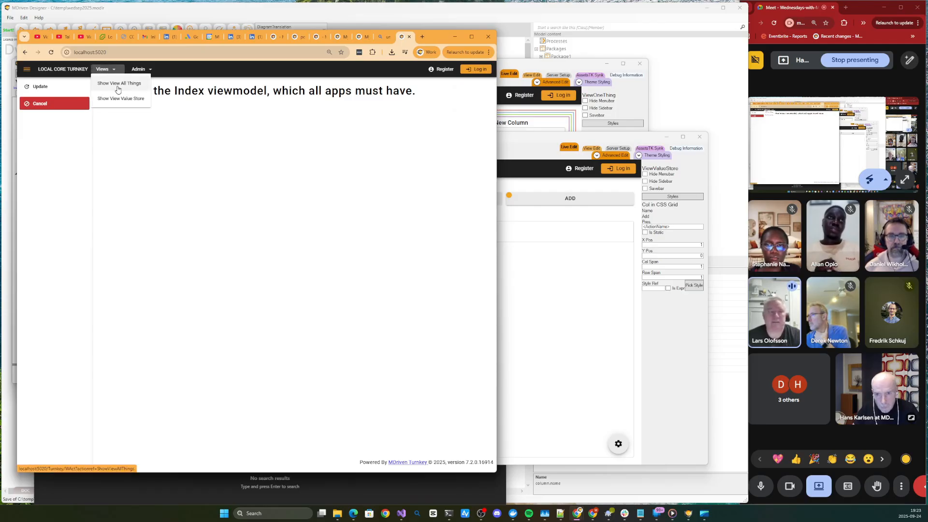
pyautogui.click(116, 84)
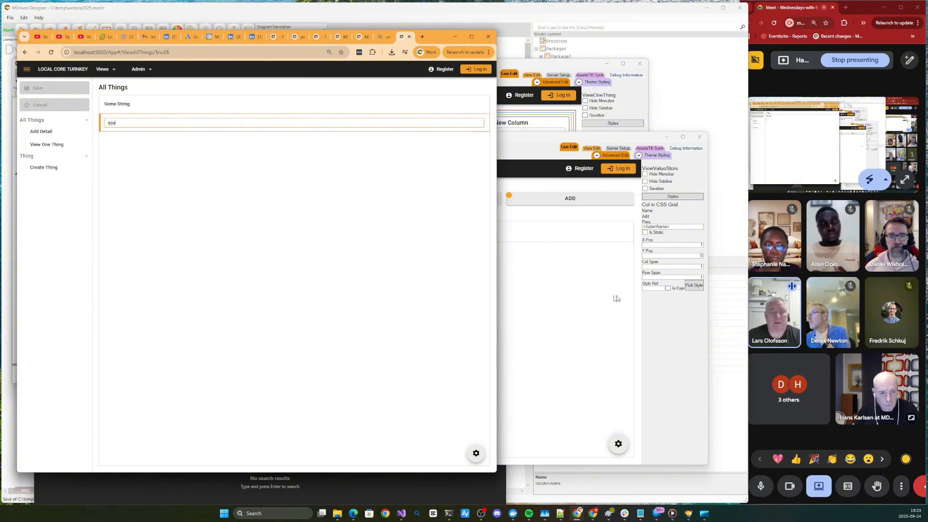
pyautogui.click(139, 70)
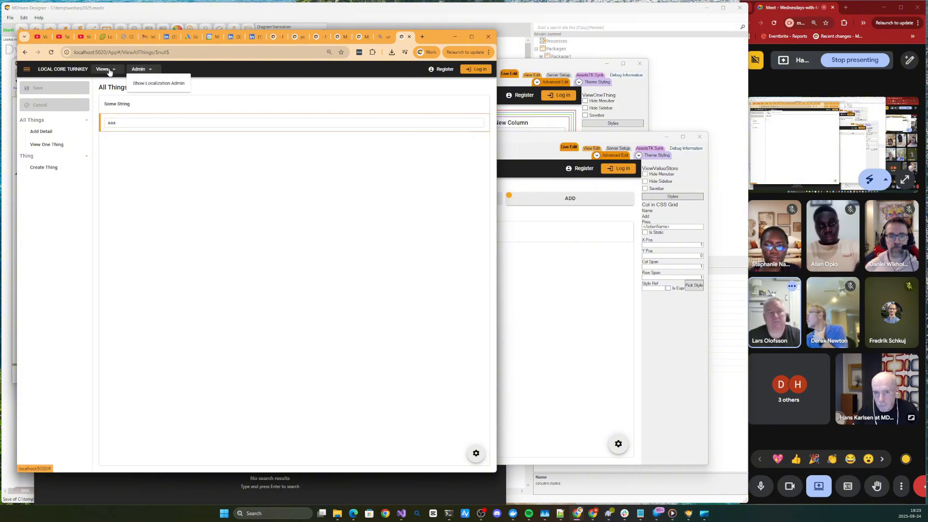
pyautogui.click(148, 83)
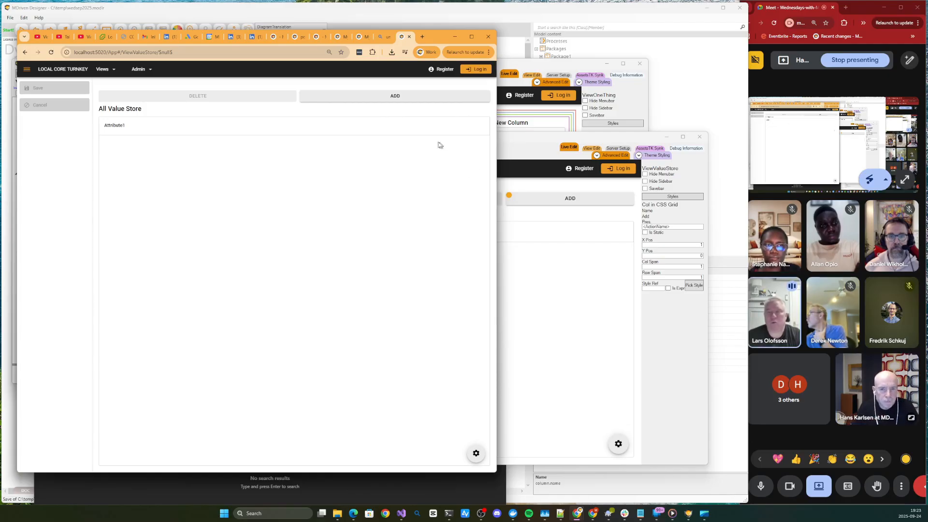
# - Add four empty rows to All Value Store and save the changes
pyautogui.click(356, 99)
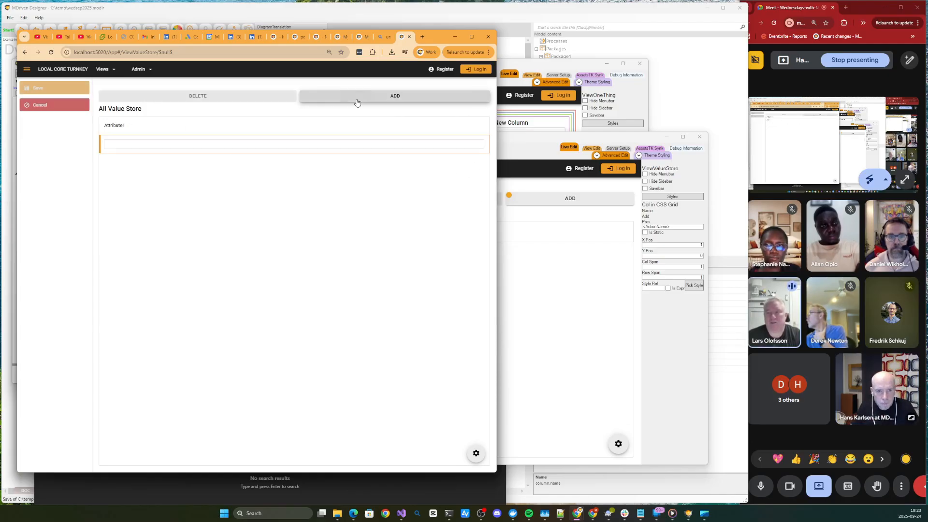
pyautogui.click(356, 99)
pyautogui.click(357, 99)
pyautogui.click(357, 99)
pyautogui.click(35, 90)
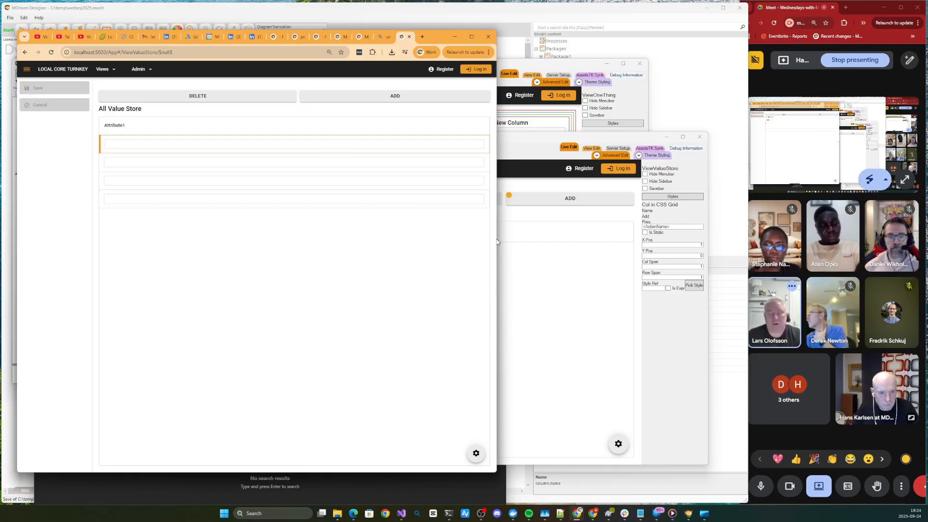
# - Uncover the Live Edit page, enter "dsdsfdsf" as the first row's Attribute1, save it, and bring Chrome back to the front
pyautogui.moveTo(497, 238); pyautogui.dragTo(397, 258)
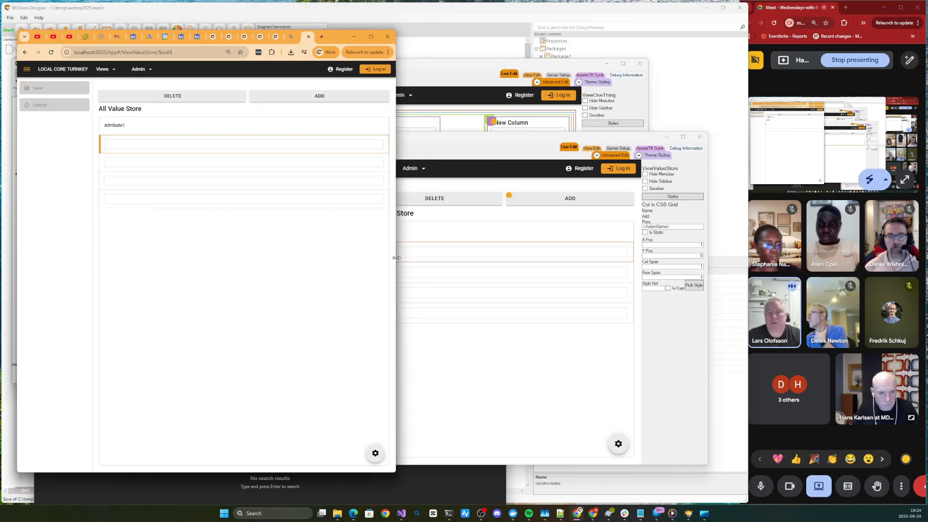
pyautogui.click(431, 250)
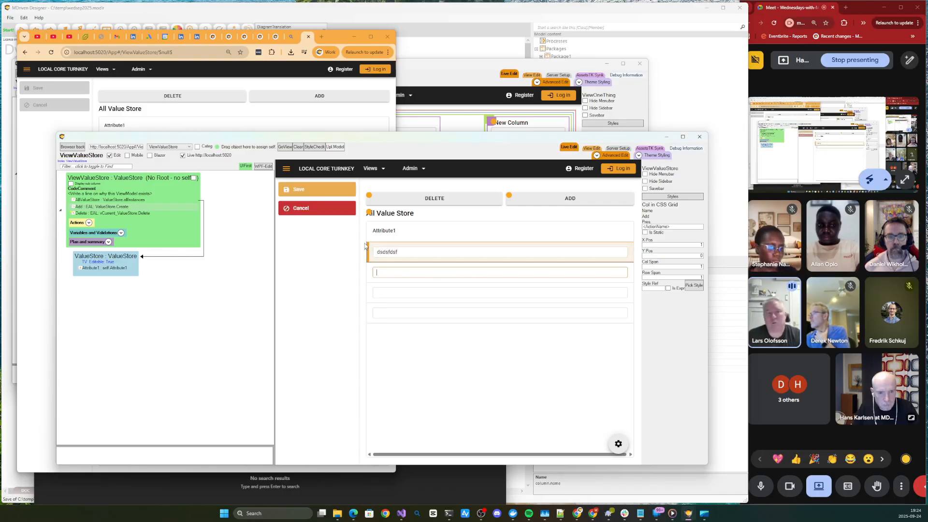
pyautogui.click(293, 193)
pyautogui.click(53, 194)
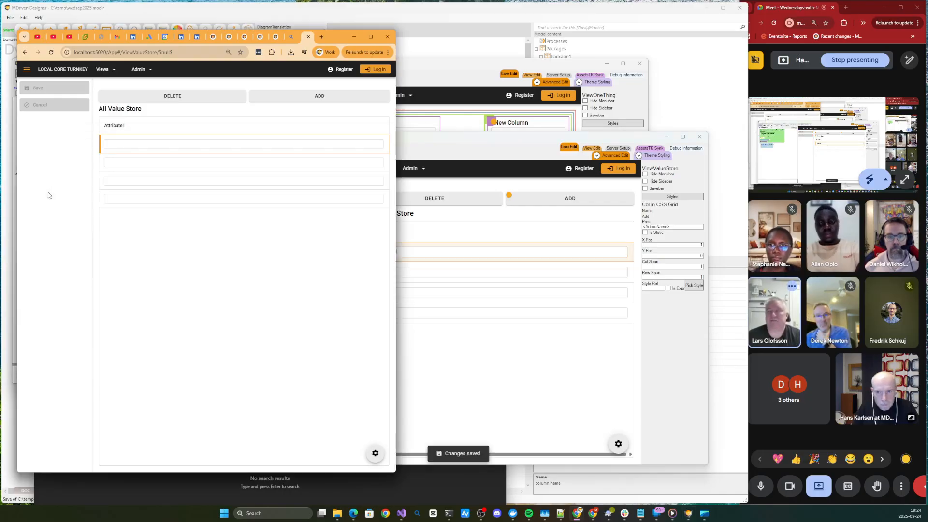
# - Bring the ViewOneThing Live Edit window to the front and show the properties of New Column and of the Details placing container
pyautogui.click(490, 145)
pyautogui.click(479, 73)
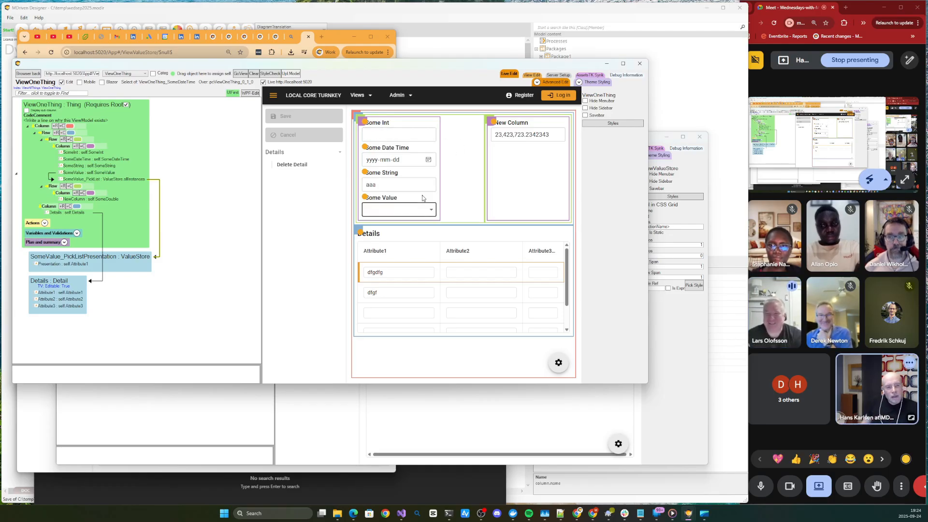
pyautogui.rightClick(494, 126)
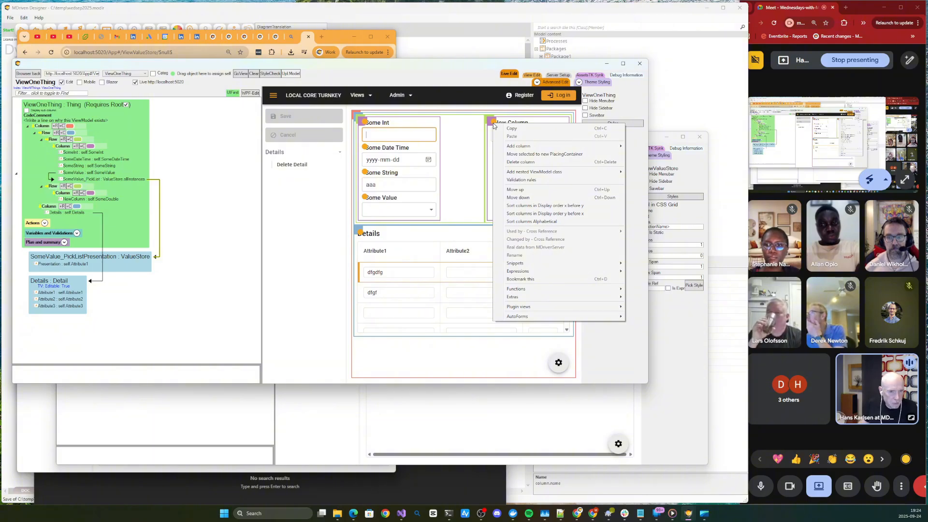
pyautogui.click(475, 132)
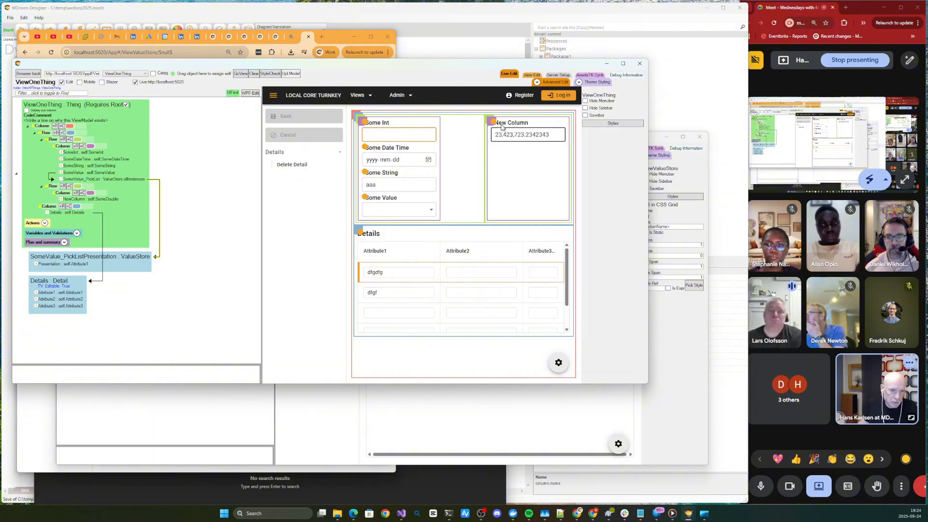
pyautogui.click(492, 126)
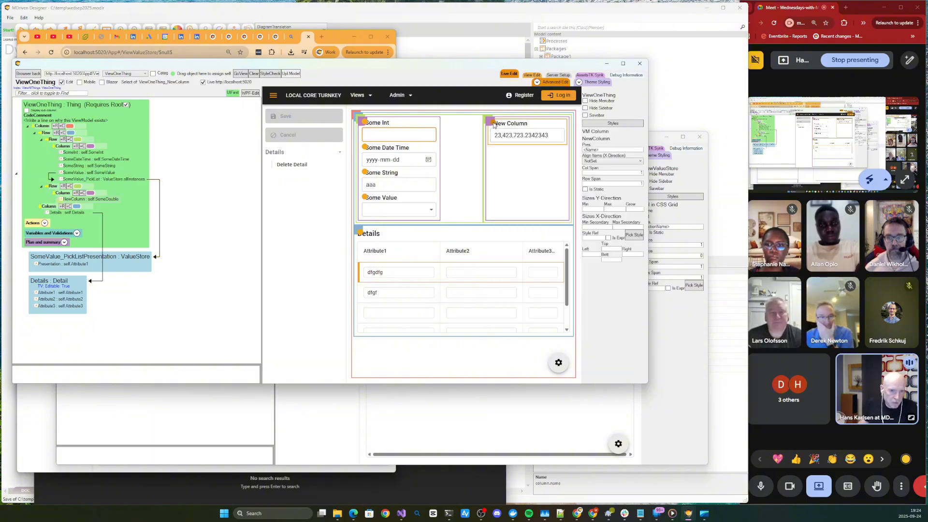
pyautogui.click(49, 207)
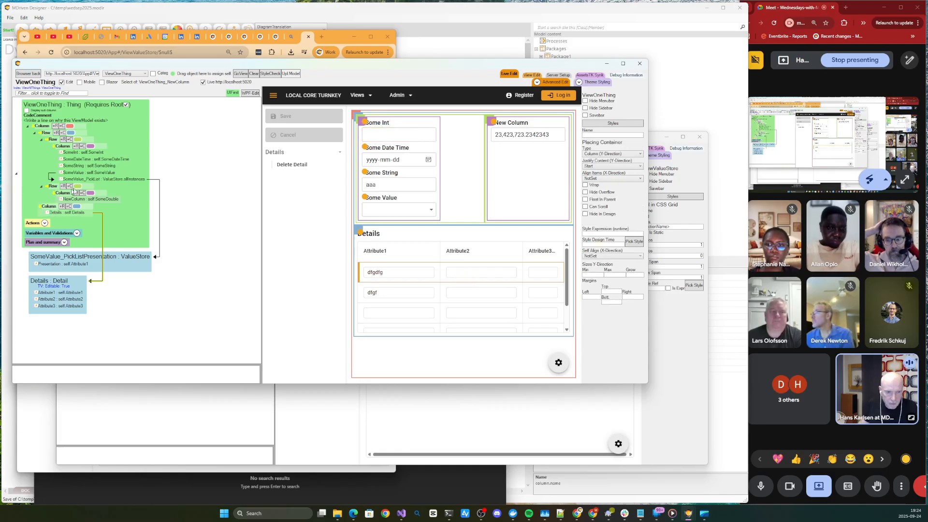
# - Add a ChangeTime : DateTime column beneath New Column in ViewOneThing from the live page
pyautogui.rightClick(493, 126)
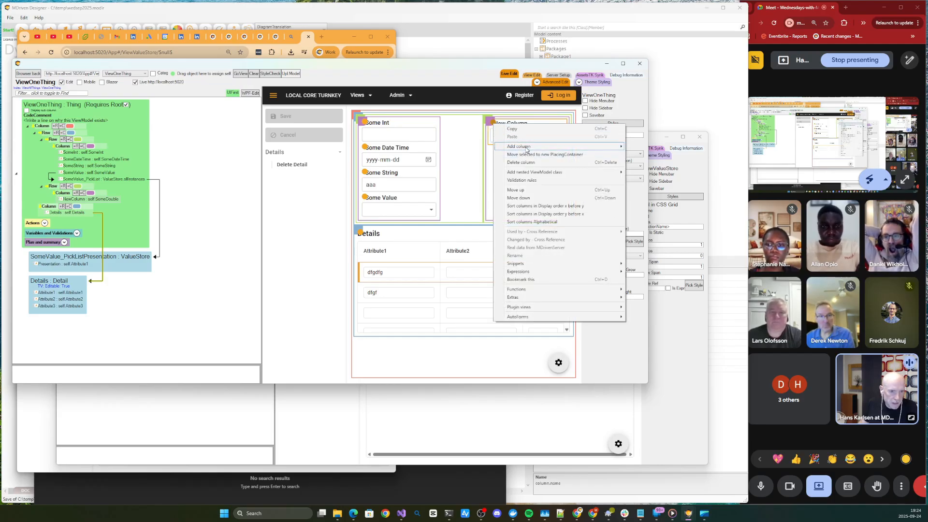
pyautogui.moveTo(528, 148)
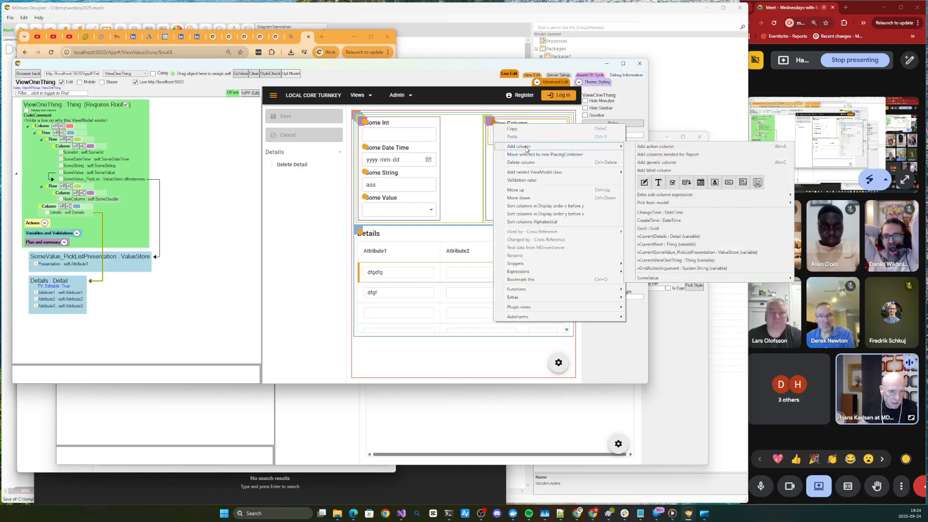
pyautogui.click(659, 213)
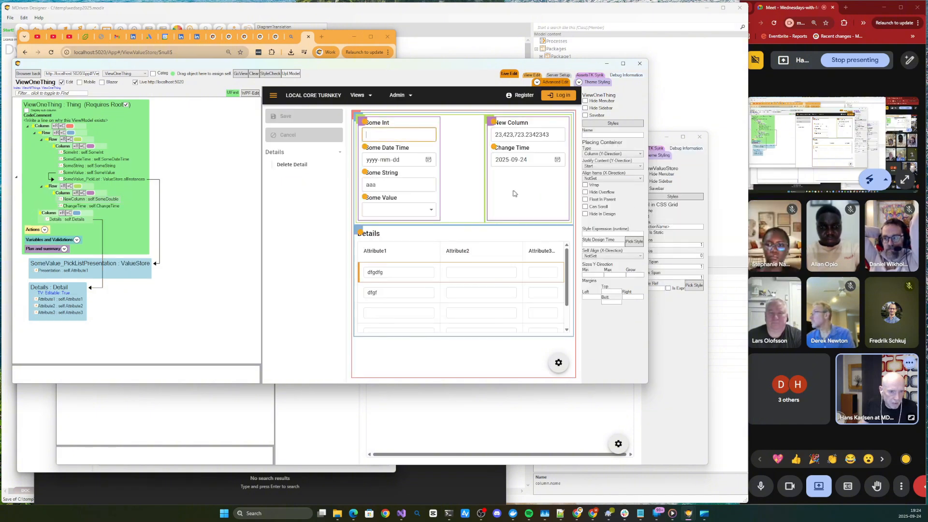
# - Add an action column beneath Change Time in ViewOneThing from the live page
pyautogui.rightClick(496, 148)
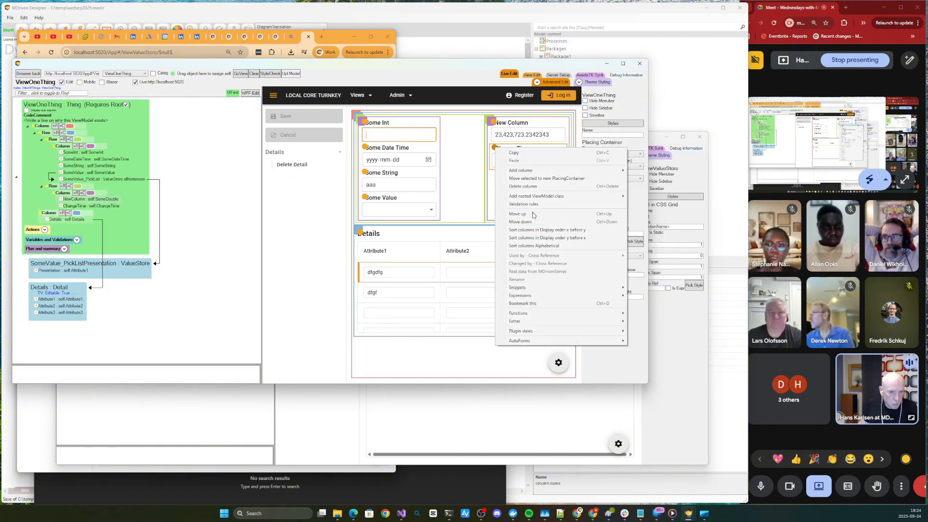
pyautogui.moveTo(549, 199)
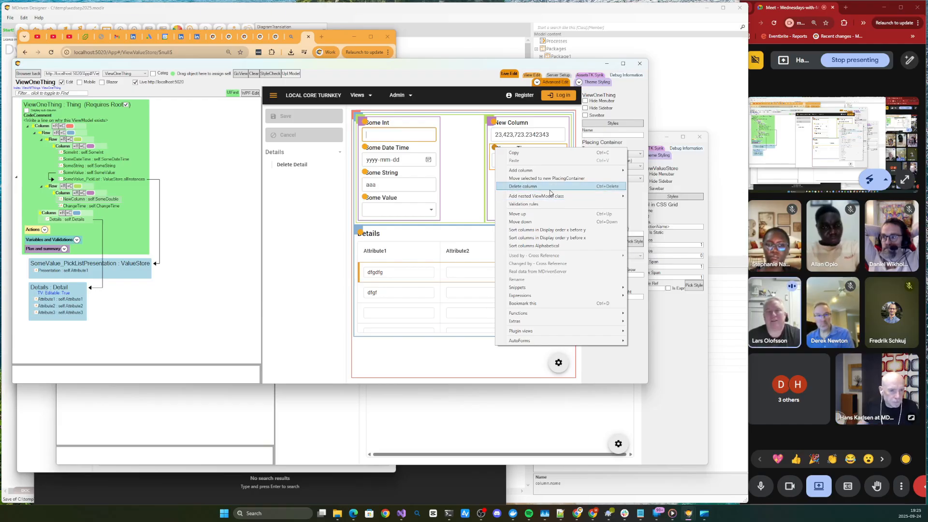
pyautogui.moveTo(551, 173)
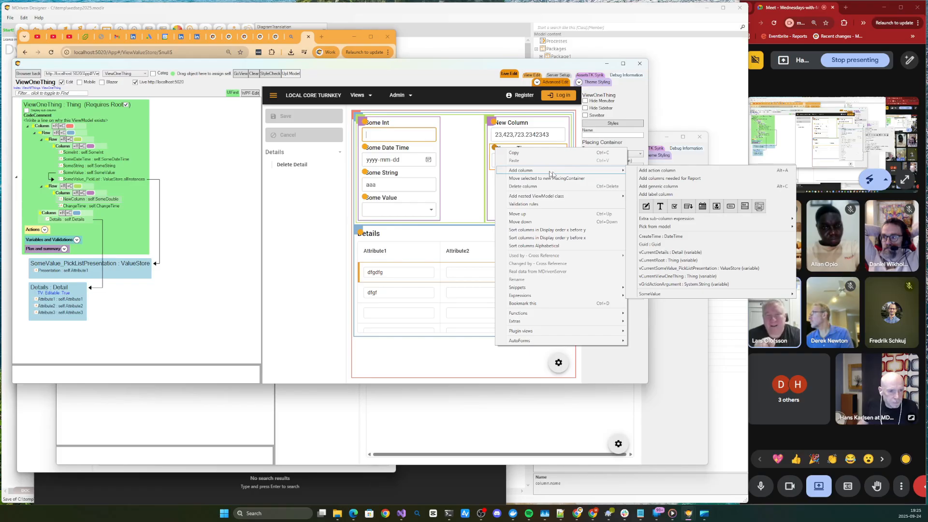
pyautogui.click(672, 174)
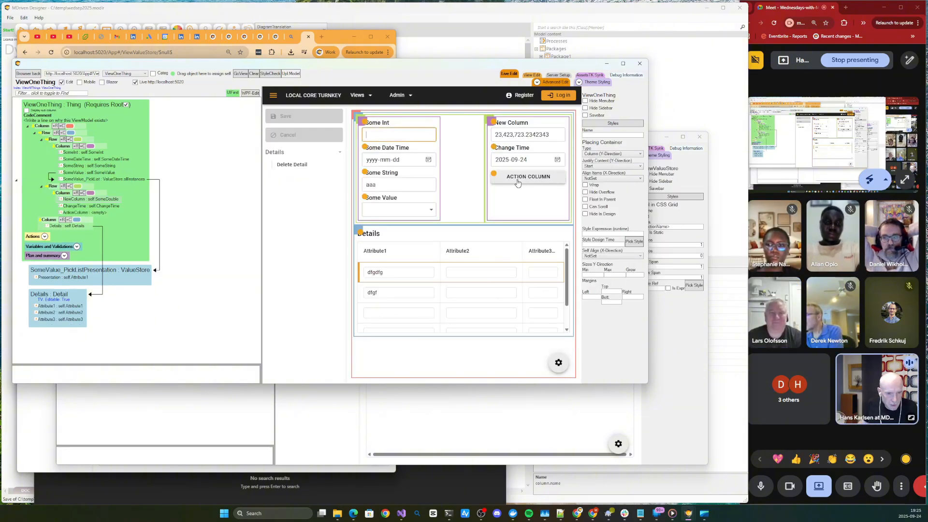
# - Assign AddDetail as the new action column's action in its advanced properties, run it once on the live page, and collapse the properties
pyautogui.click(537, 83)
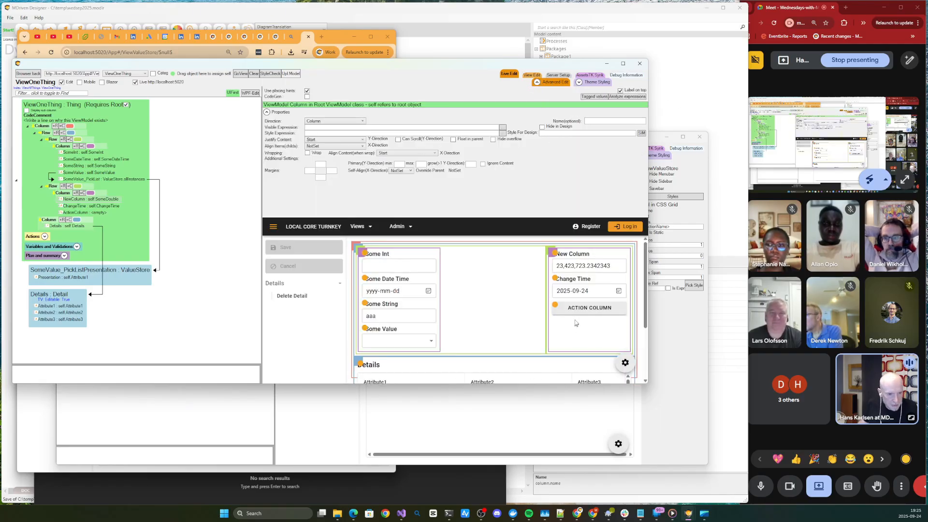
pyautogui.click(555, 305)
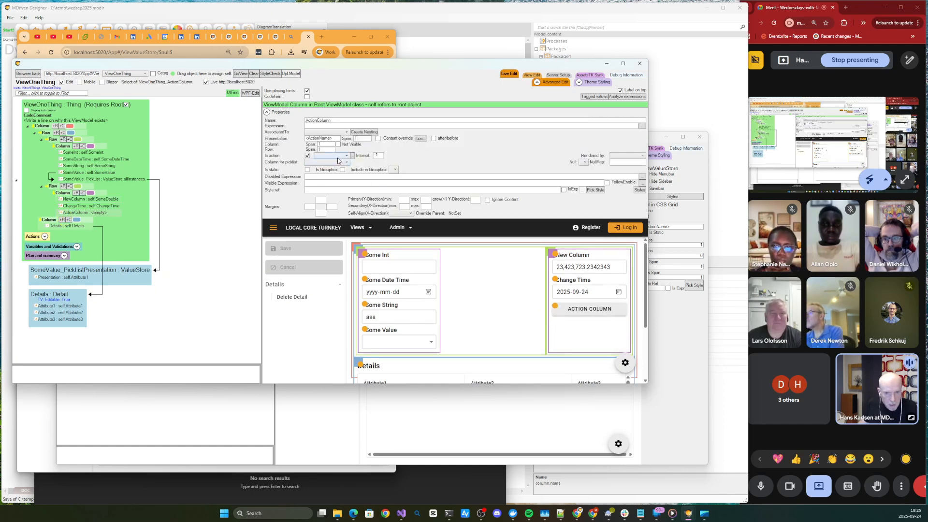
pyautogui.click(337, 156)
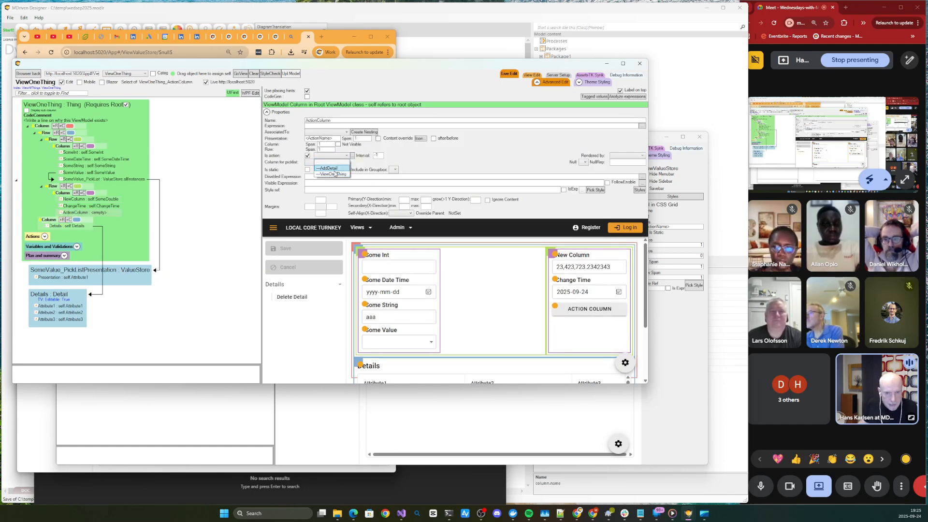
pyautogui.click(334, 170)
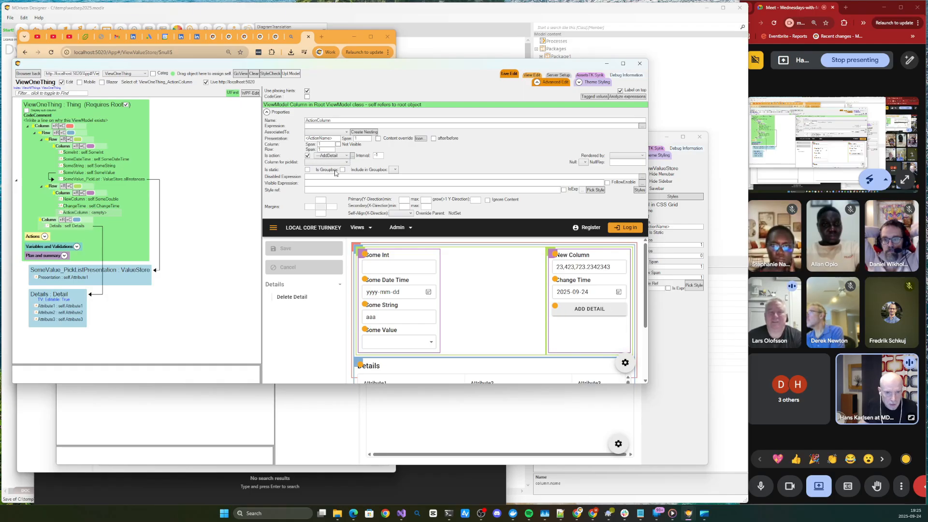
pyautogui.click(590, 309)
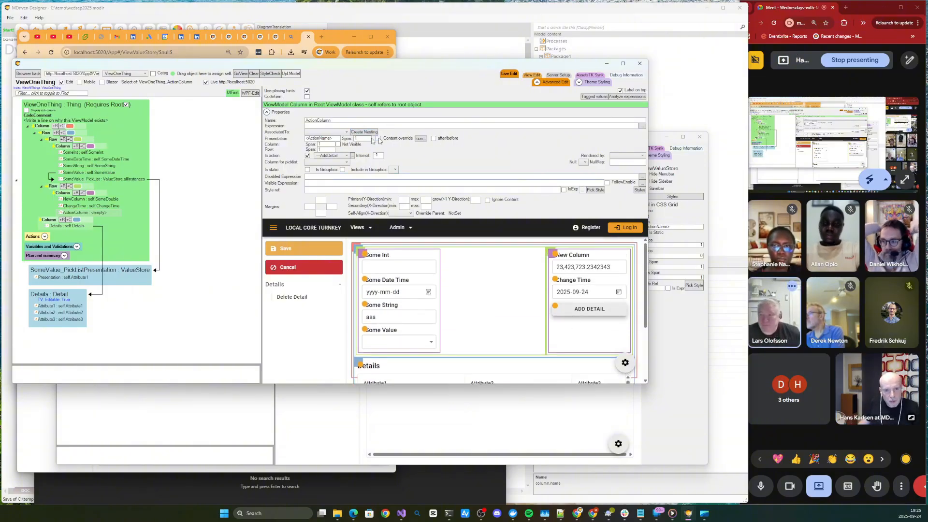
pyautogui.click(603, 114)
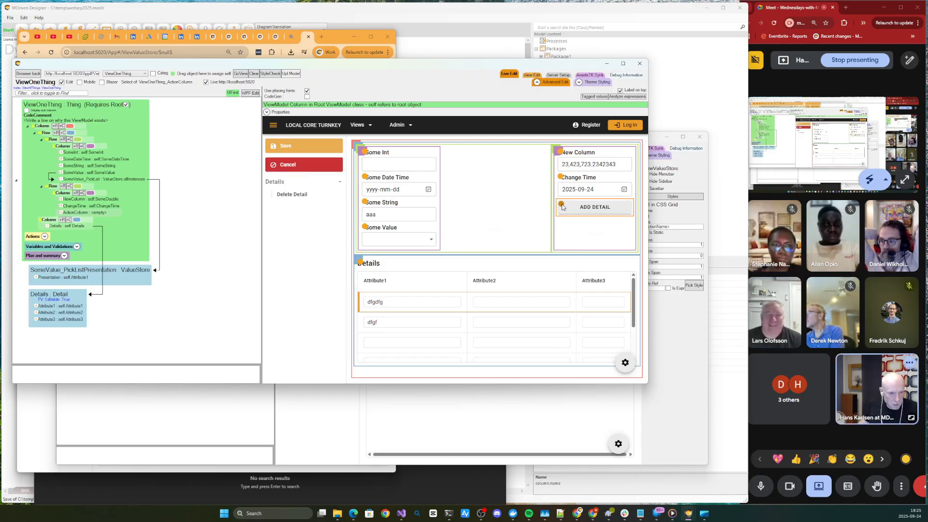
# - Nest two child placing containers inside New Column's container and move the Add Detail action and Change Time into the inner one
pyautogui.rightClick(557, 154)
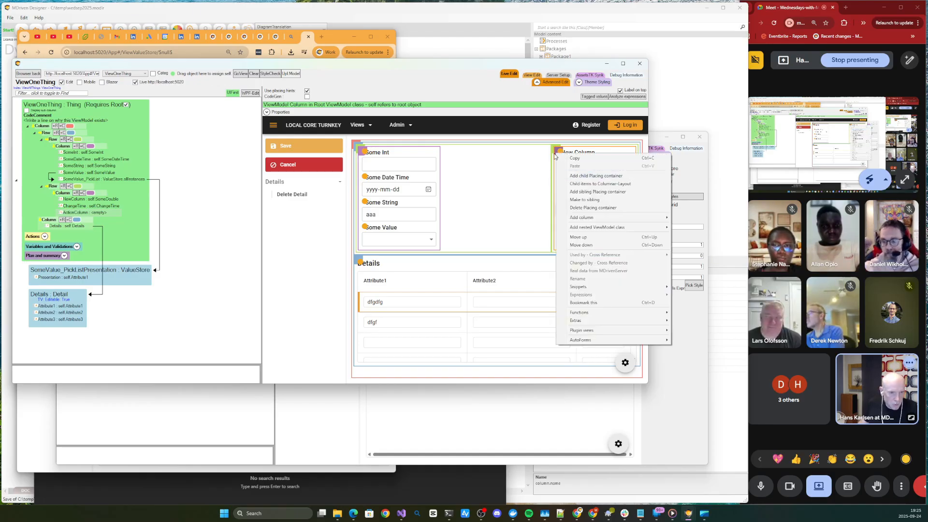
pyautogui.click(577, 177)
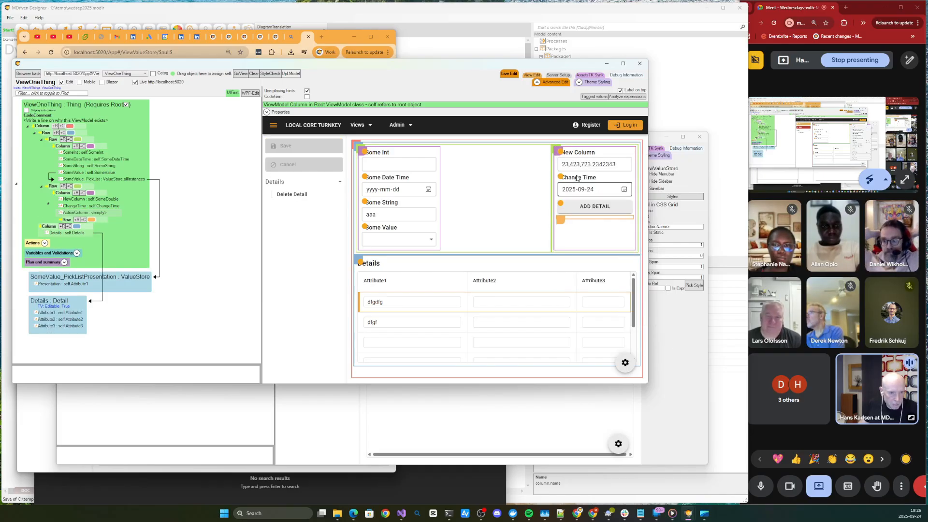
pyautogui.rightClick(560, 221)
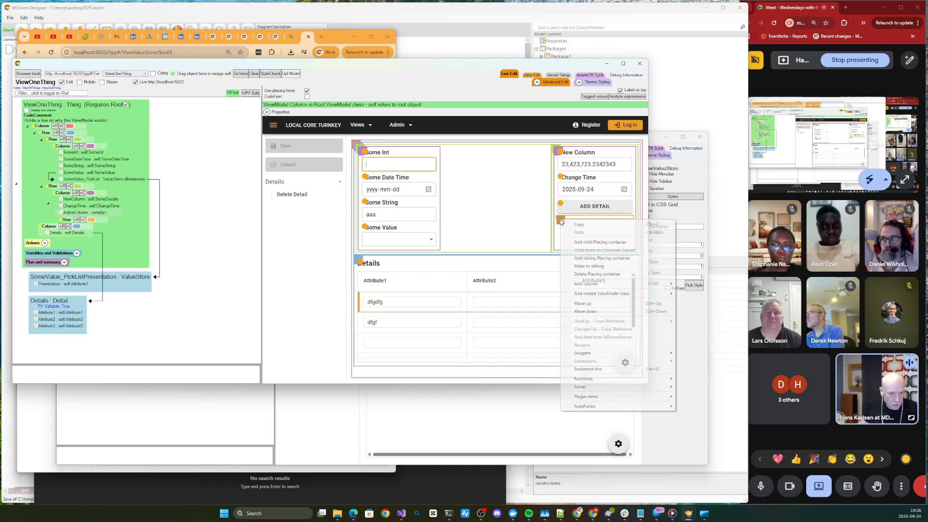
pyautogui.click(585, 243)
pyautogui.click(585, 209)
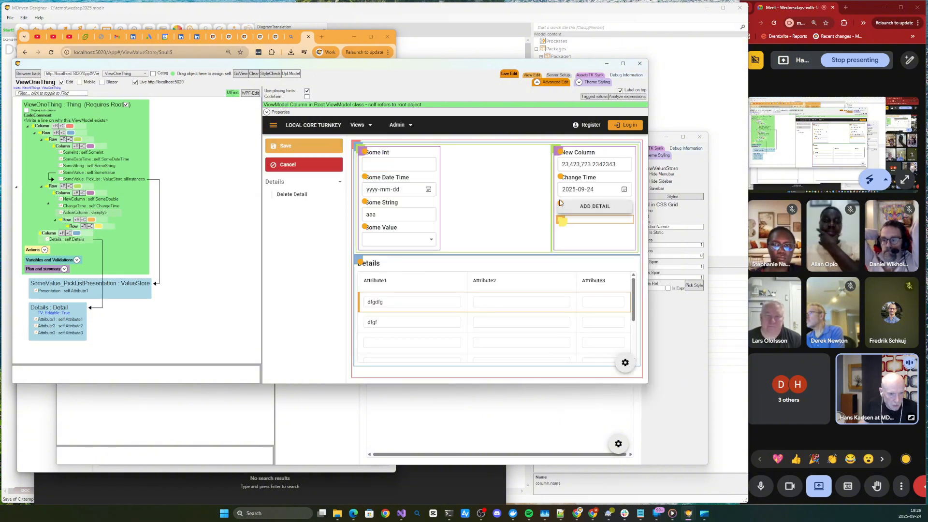
pyautogui.moveTo(562, 207)
pyautogui.mouseDown()
pyautogui.moveTo(560, 239)
pyautogui.moveTo(561, 220)
pyautogui.mouseUp()
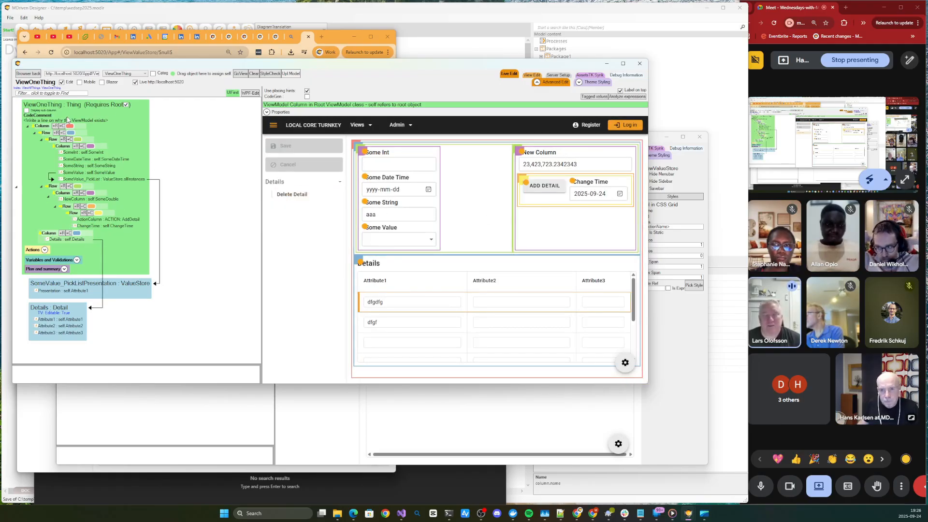
# - Switch the live page to Blazor rendering and move New Column into the row container that holds Add Detail and Change Time
pyautogui.click(113, 85)
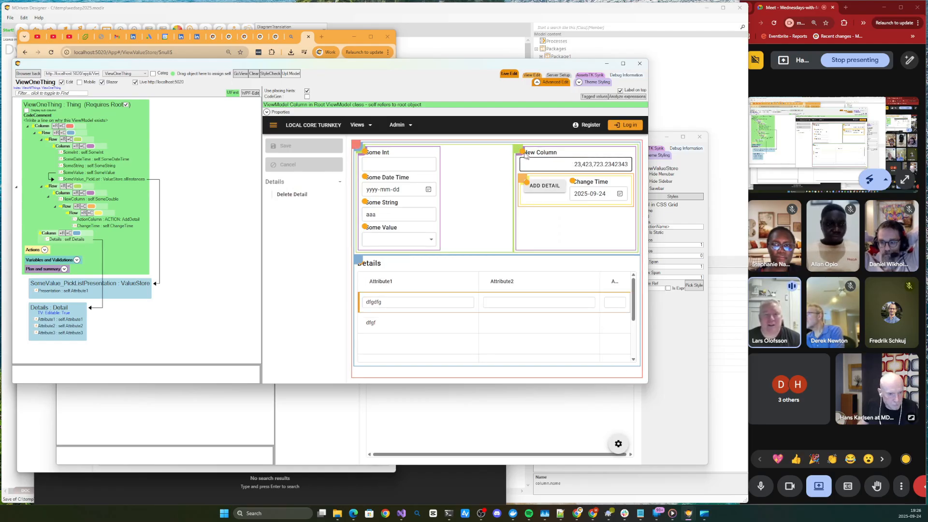
pyautogui.moveTo(523, 152); pyautogui.dragTo(522, 180)
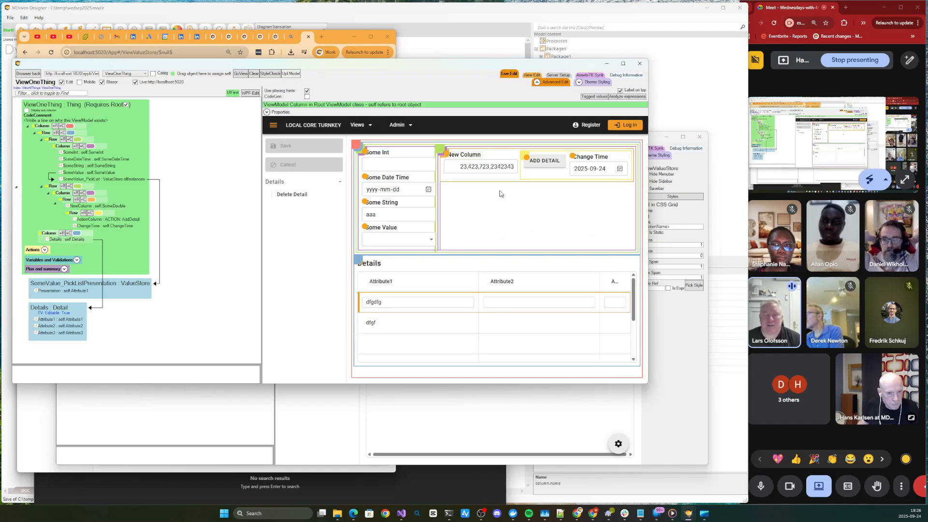
# - Add self.Details.Attribute2 as a column after New Column by picking it from the model through the Detail class
pyautogui.rightClick(448, 157)
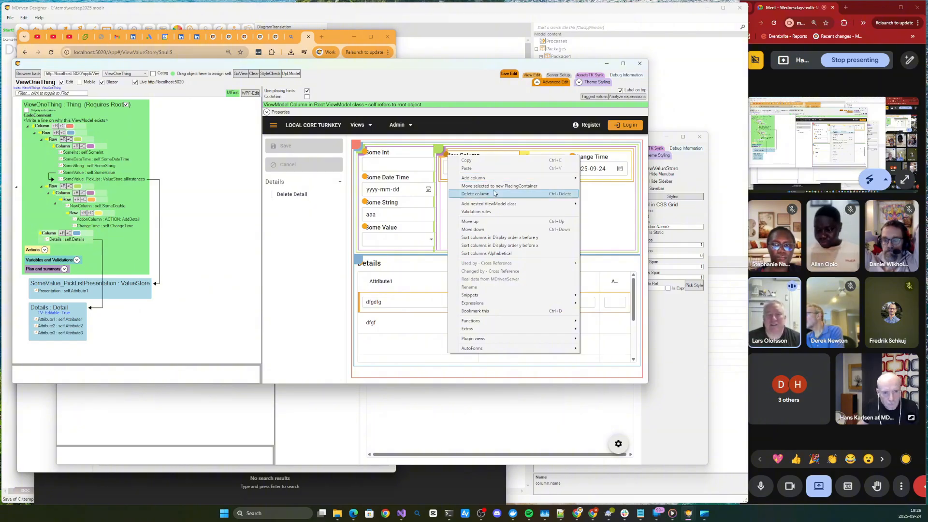
pyautogui.moveTo(556, 178)
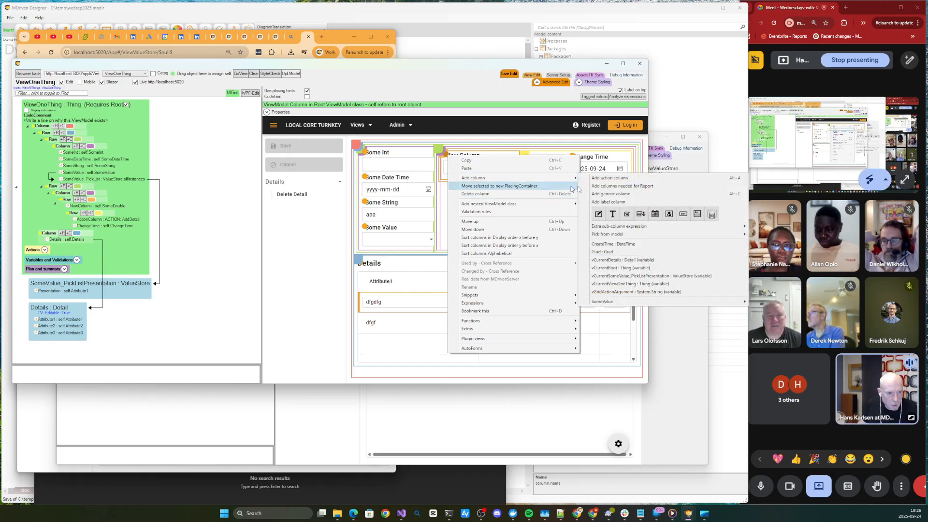
pyautogui.moveTo(617, 225)
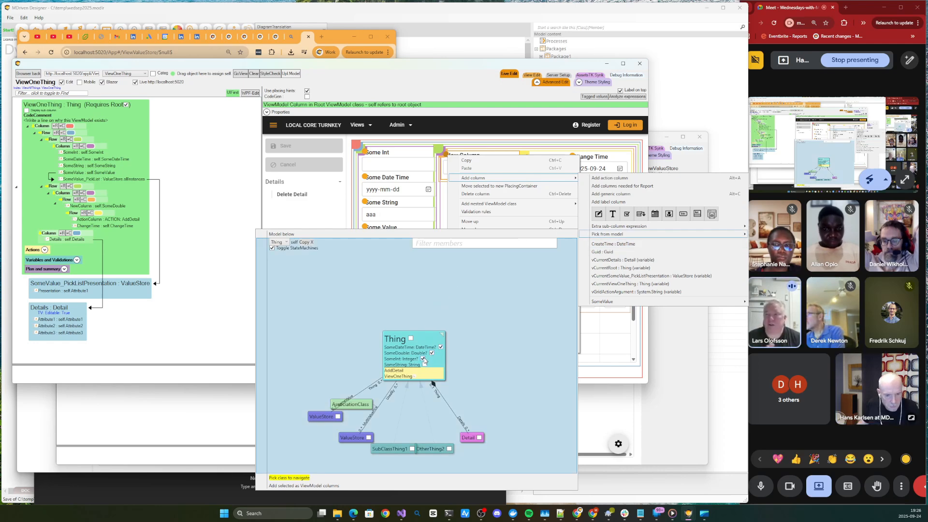
pyautogui.click(441, 348)
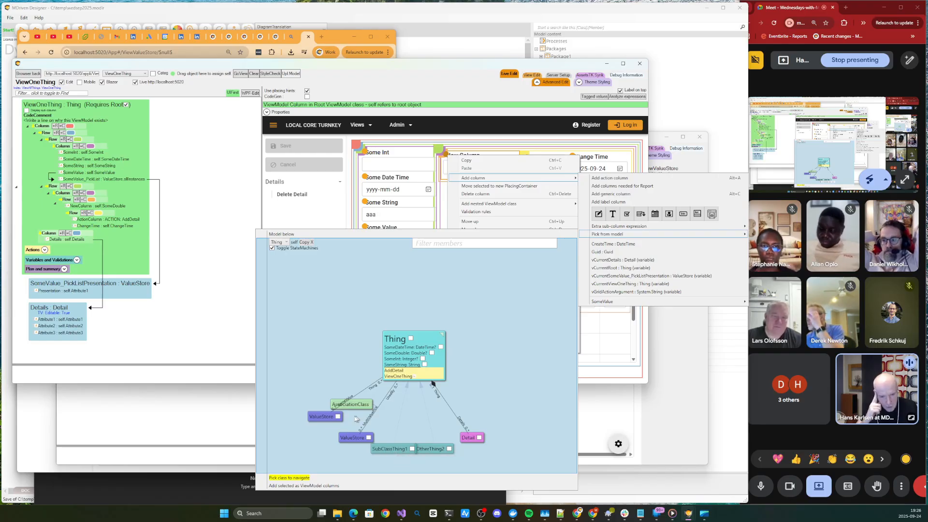
pyautogui.click(479, 438)
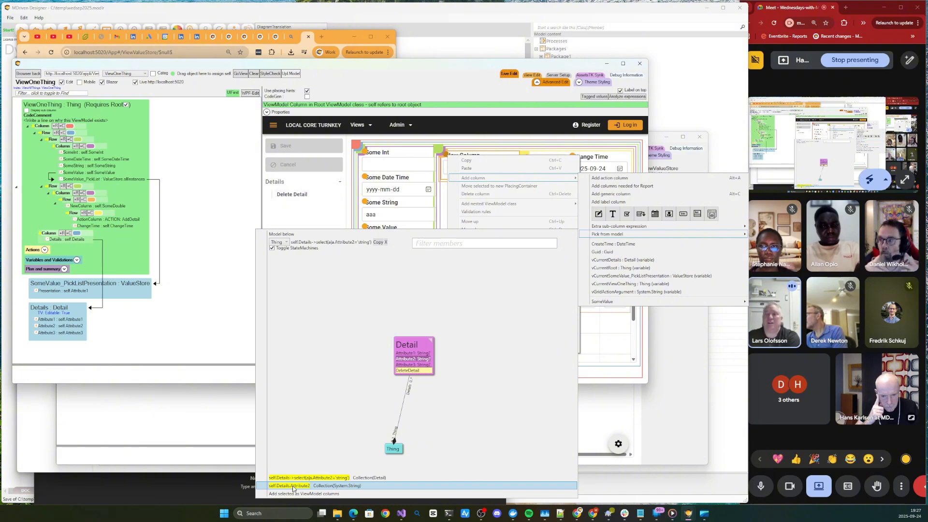
pyautogui.doubleClick(293, 487)
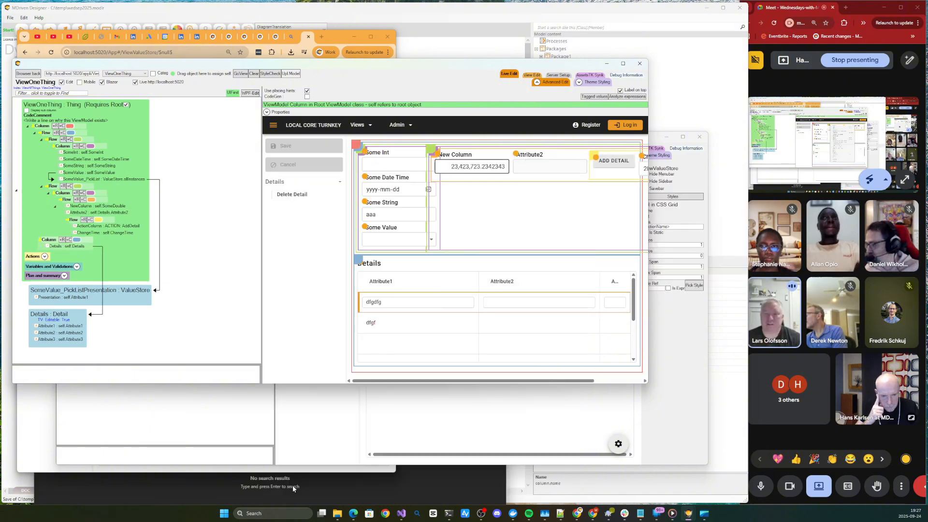
# - Move Change Time into the outer row container, between the Some Int group and New Column's group
pyautogui.moveTo(643, 156); pyautogui.dragTo(432, 162)
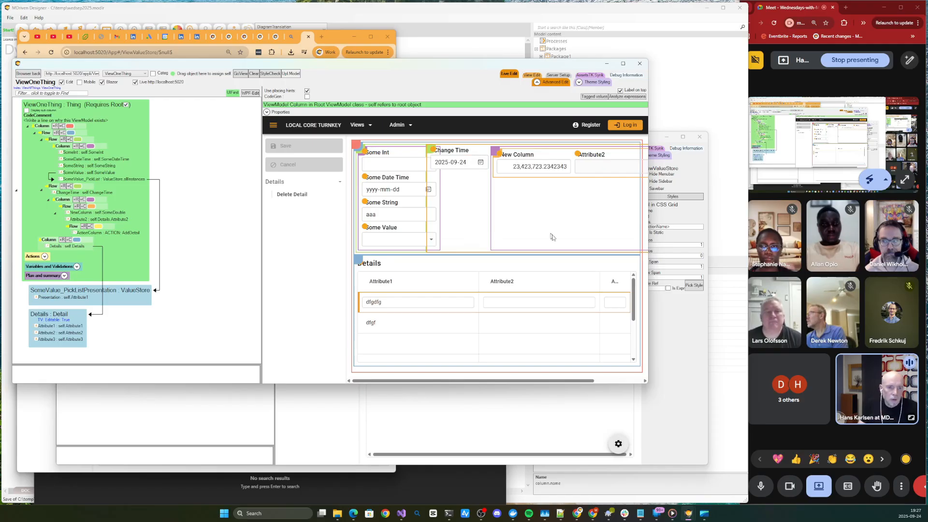
pyautogui.click(645, 381)
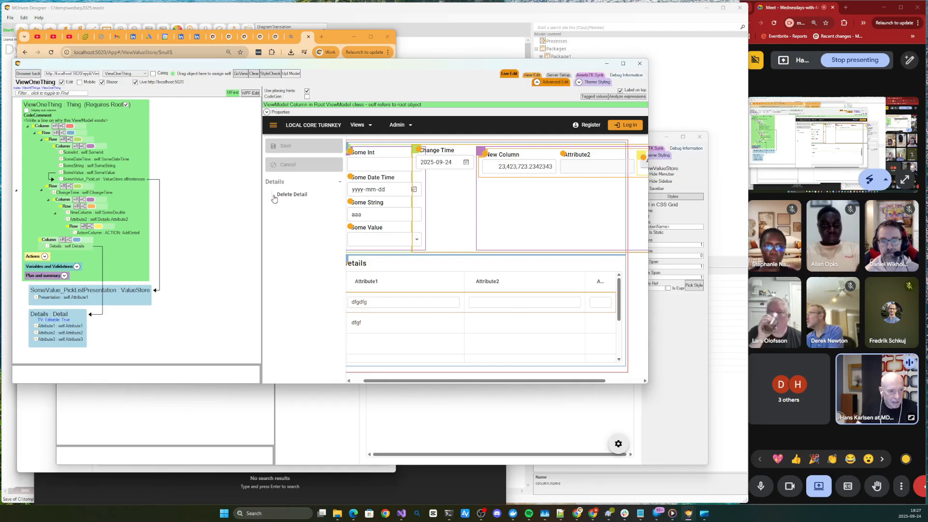
# - Narrow the Live Edit window and its ViewModel diagram area, and narrow the main MDriven Designer window behind it
pyautogui.moveTo(472, 62)
pyautogui.mouseDown()
pyautogui.moveTo(459, 78)
pyautogui.moveTo(482, 60)
pyautogui.mouseUp()
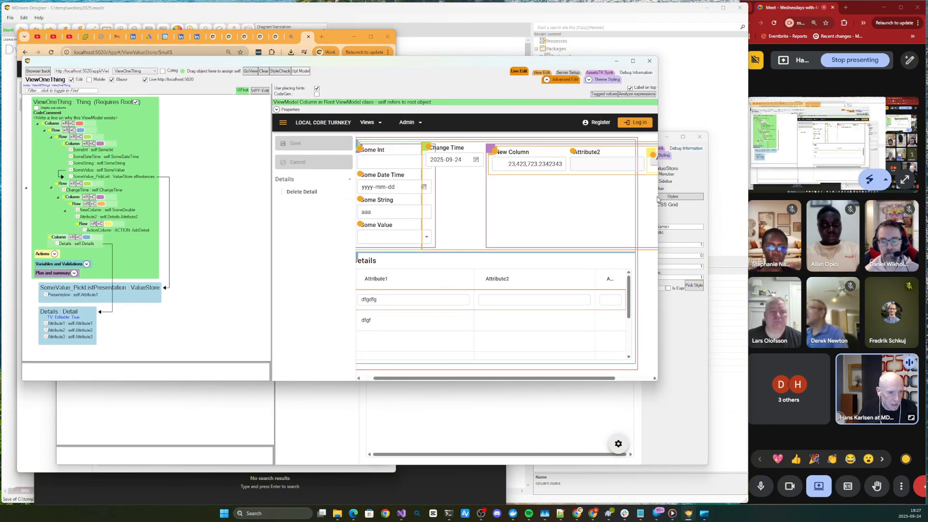
pyautogui.moveTo(658, 199); pyautogui.dragTo(626, 201)
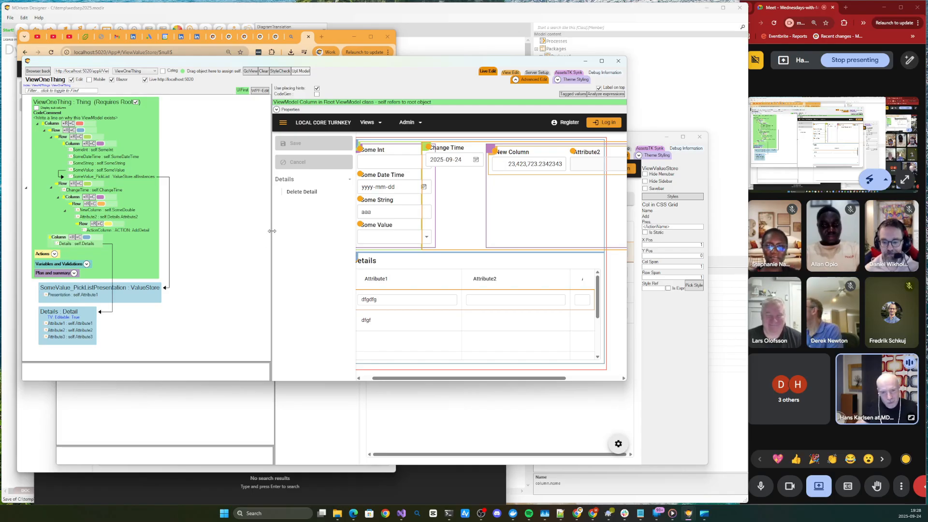
pyautogui.moveTo(272, 231); pyautogui.dragTo(205, 225)
pyautogui.moveTo(627, 232); pyautogui.dragTo(566, 233)
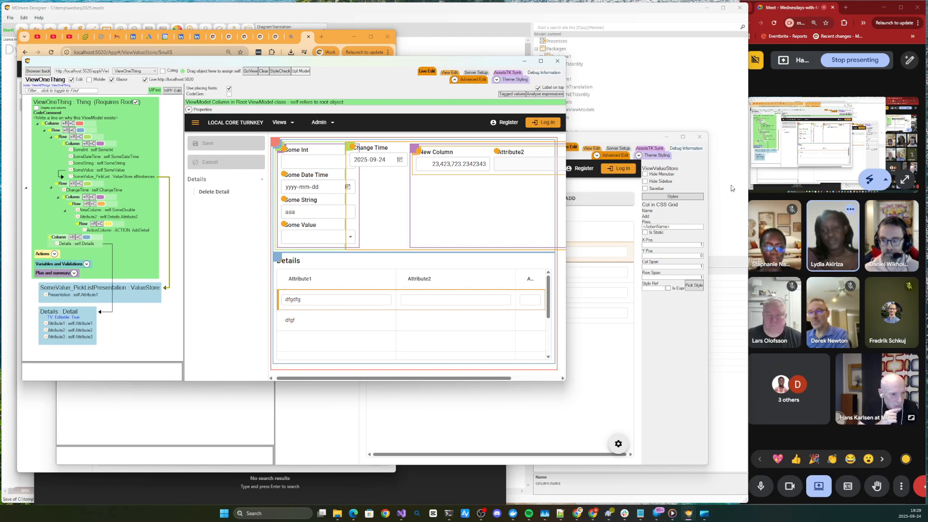
pyautogui.moveTo(750, 171); pyautogui.dragTo(707, 169)
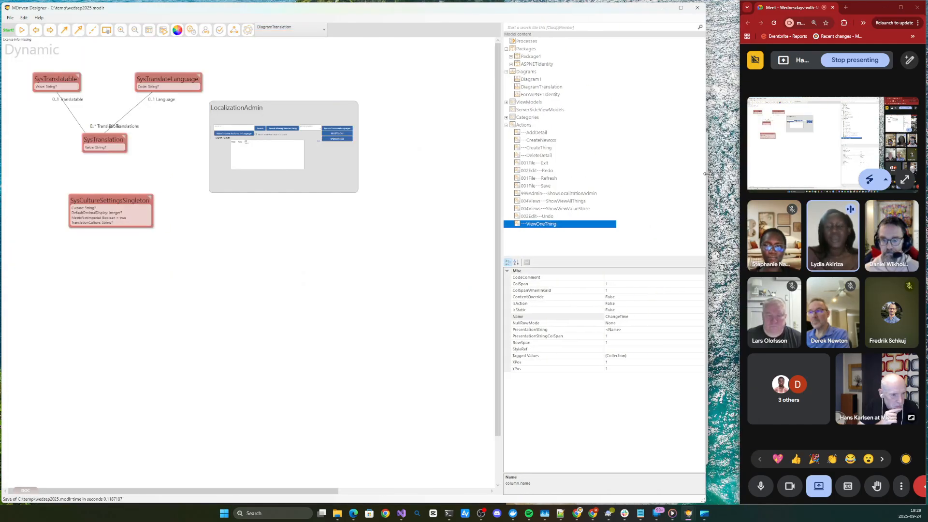
# - Switch to Google Meet, maximize its window, and check the options available for the first participant
pyautogui.doubleClick(868, 7)
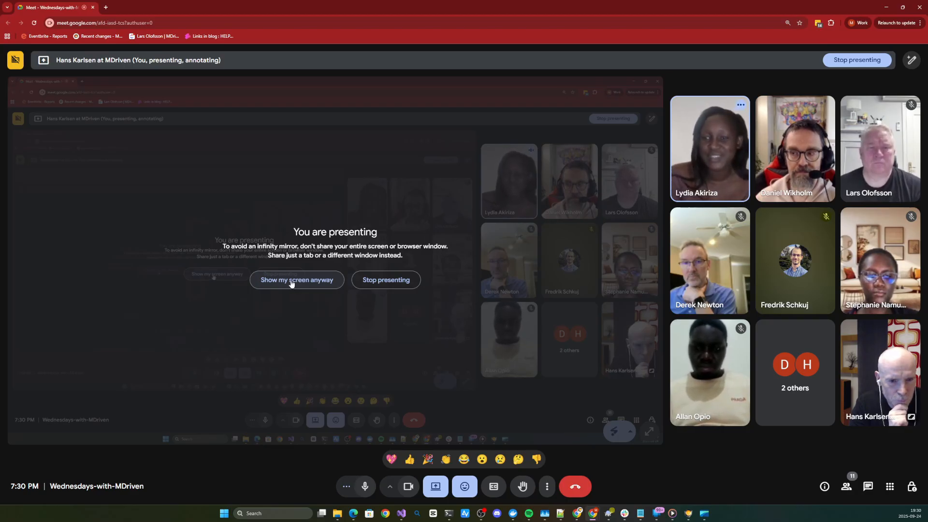
pyautogui.moveTo(713, 140)
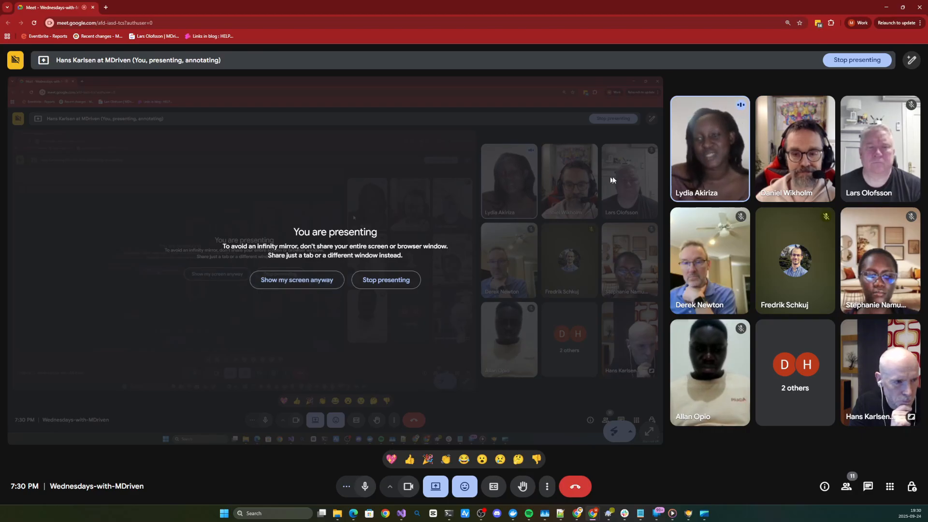
pyautogui.click(728, 148)
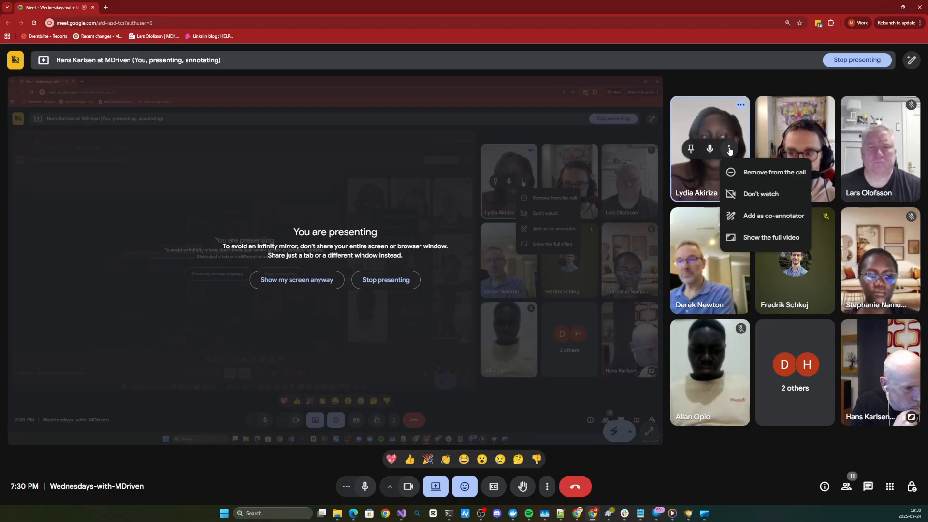
pyautogui.click(729, 82)
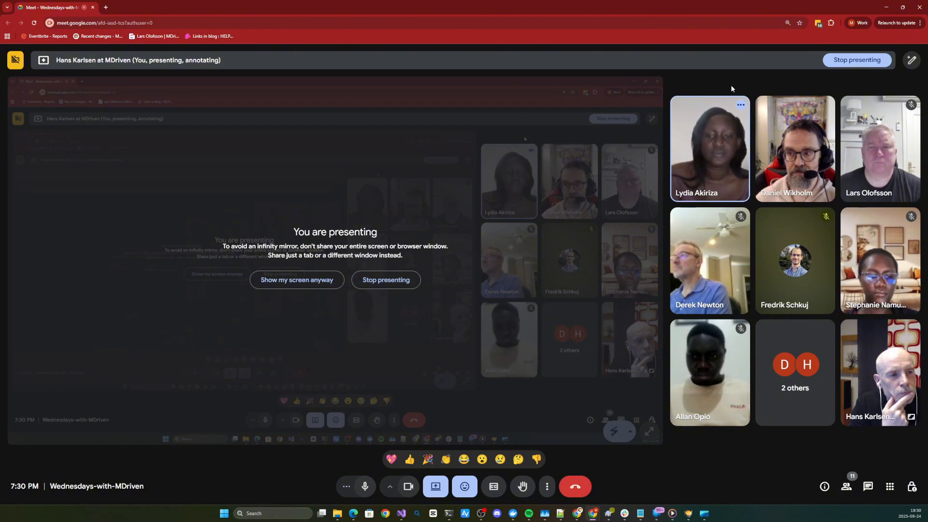
# - Stop presenting the screen and check the options available for the first participant's video tile
pyautogui.click(382, 285)
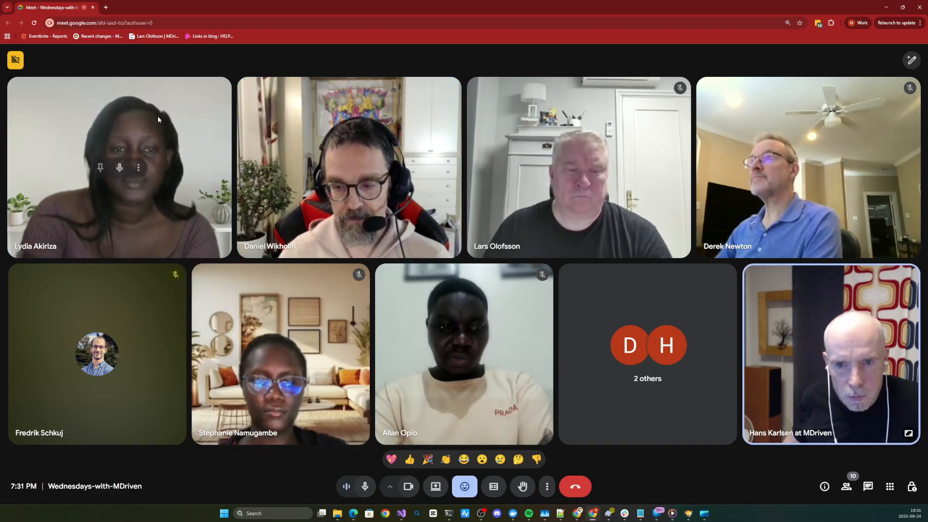
pyautogui.click(139, 174)
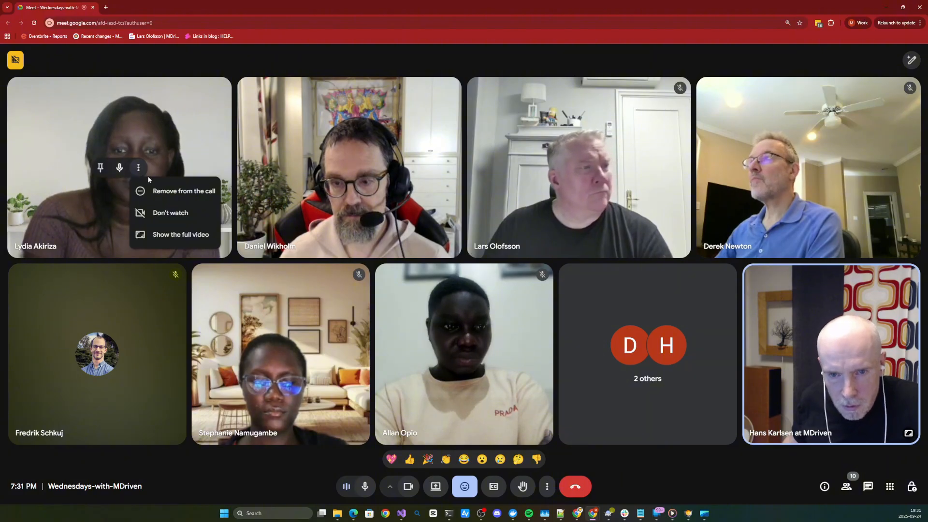
pyautogui.click(228, 64)
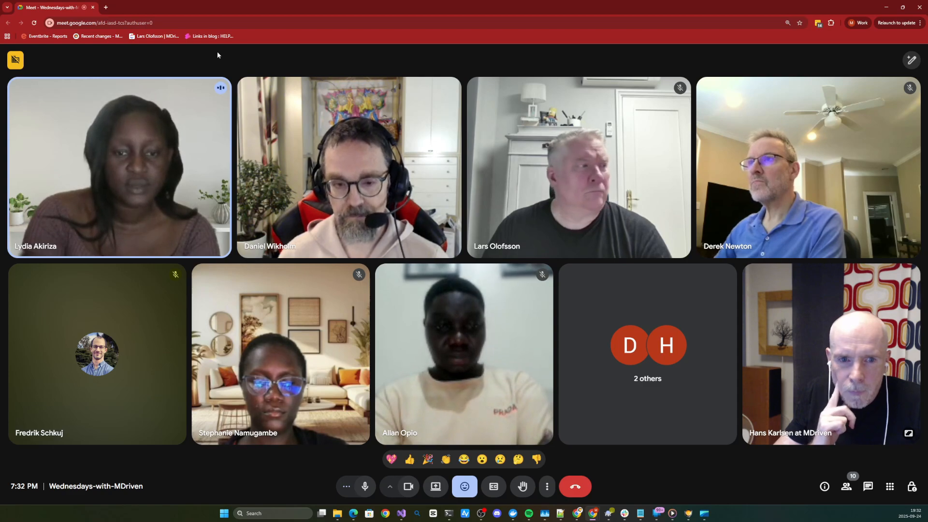
# - Present the screen again, move the Meet window beside MDriven Designer, and enlarge it to fill the remaining space
pyautogui.click(439, 491)
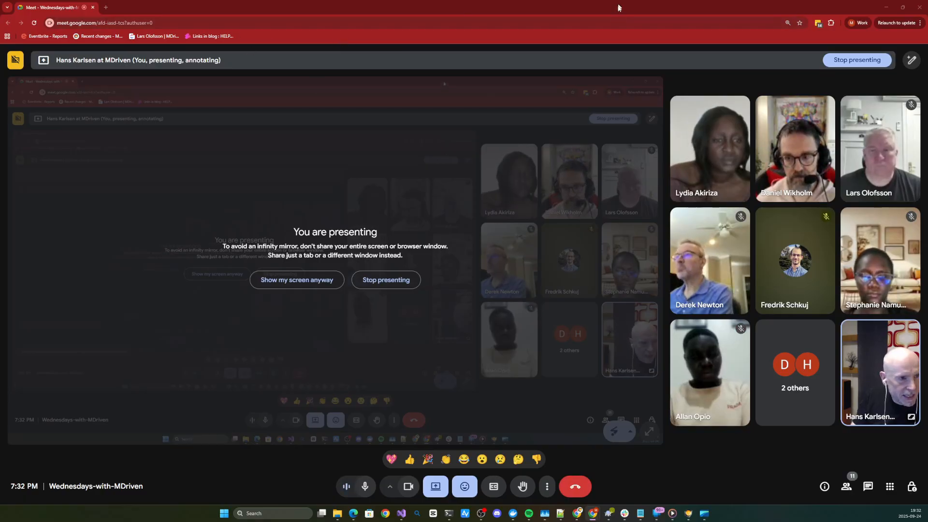
pyautogui.moveTo(618, 8); pyautogui.dragTo(833, 10)
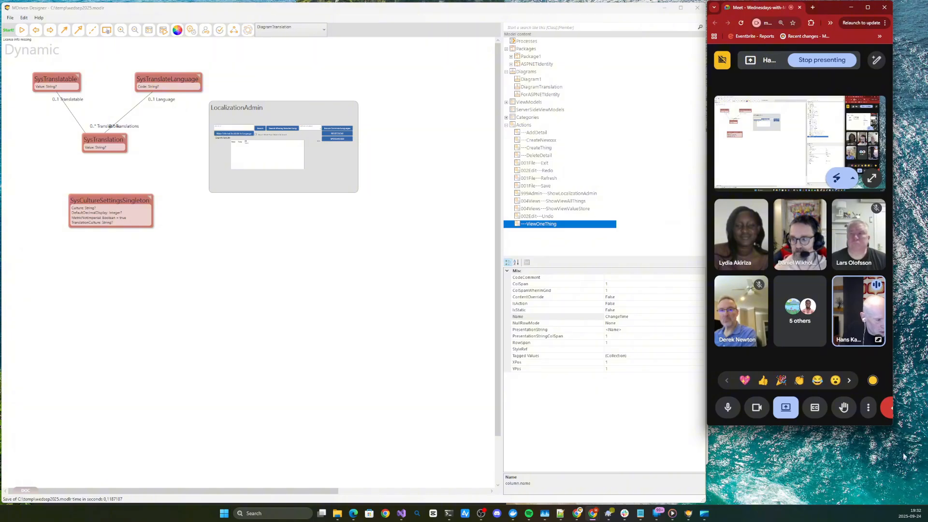
pyautogui.moveTo(894, 428); pyautogui.dragTo(927, 503)
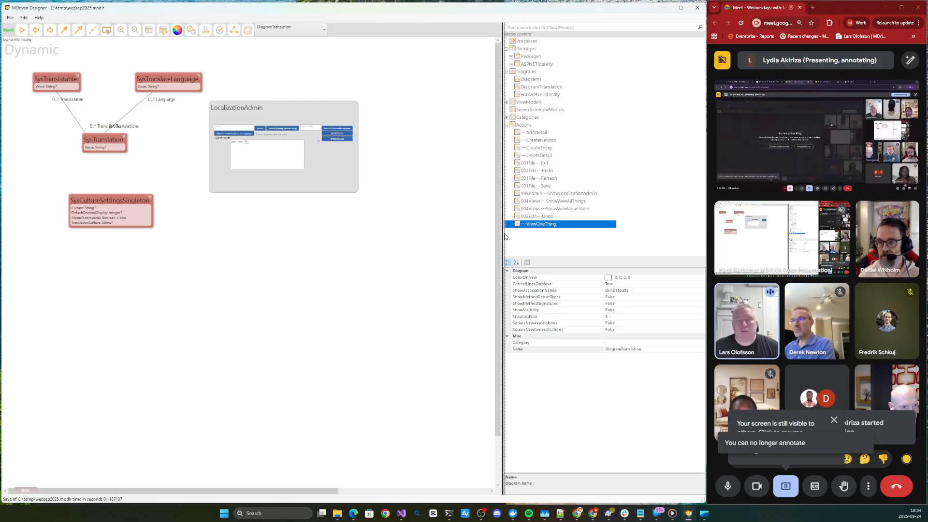
# - Slightly widen MDriven Designer's diagram area, and stop the paused screen sharing in Meet, leaving the other participant presenting
pyautogui.moveTo(503, 234); pyautogui.dragTo(504, 233)
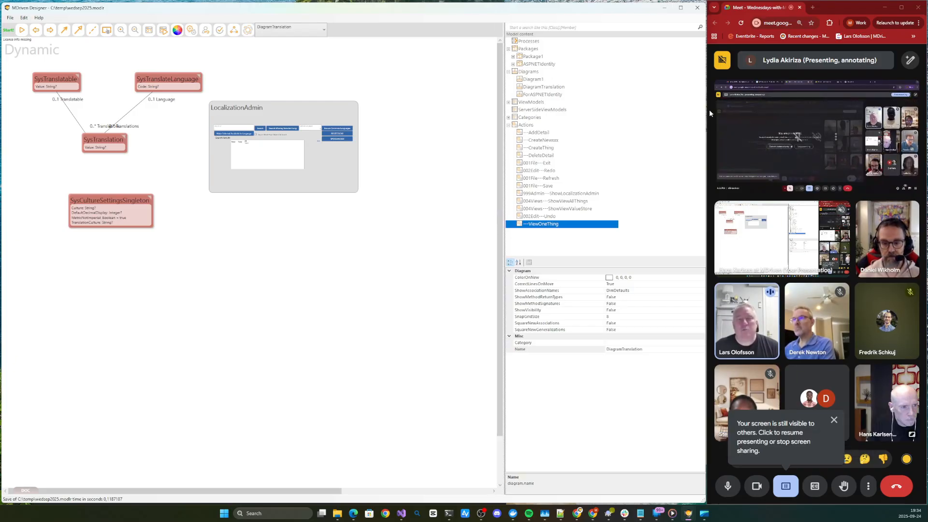
pyautogui.click(770, 124)
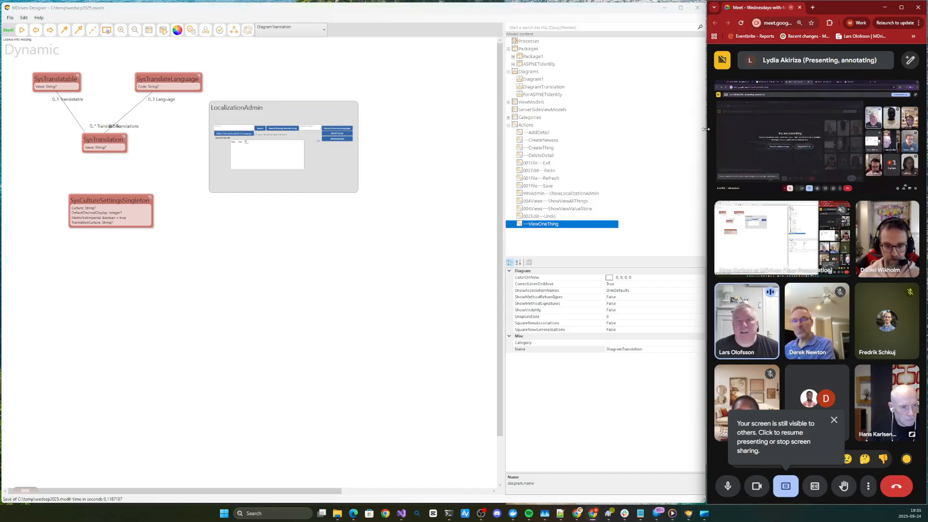
pyautogui.click(786, 489)
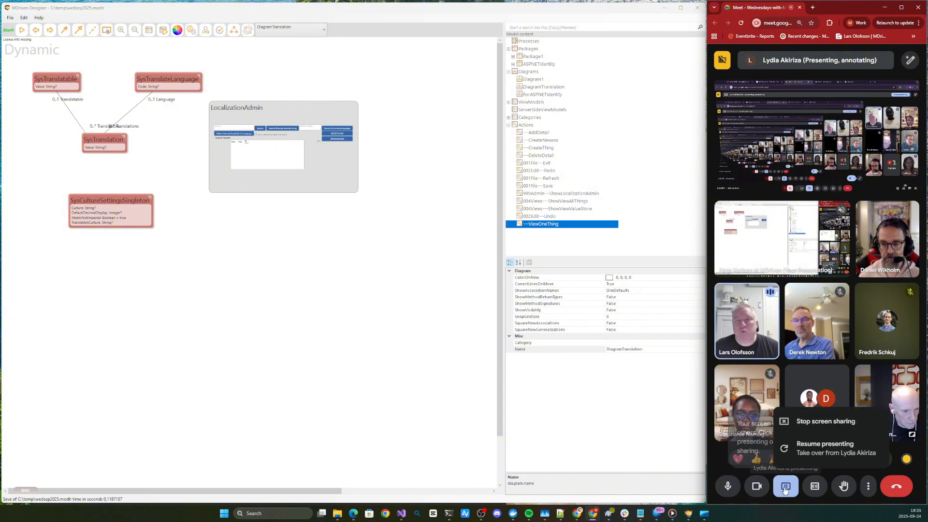
pyautogui.click(822, 422)
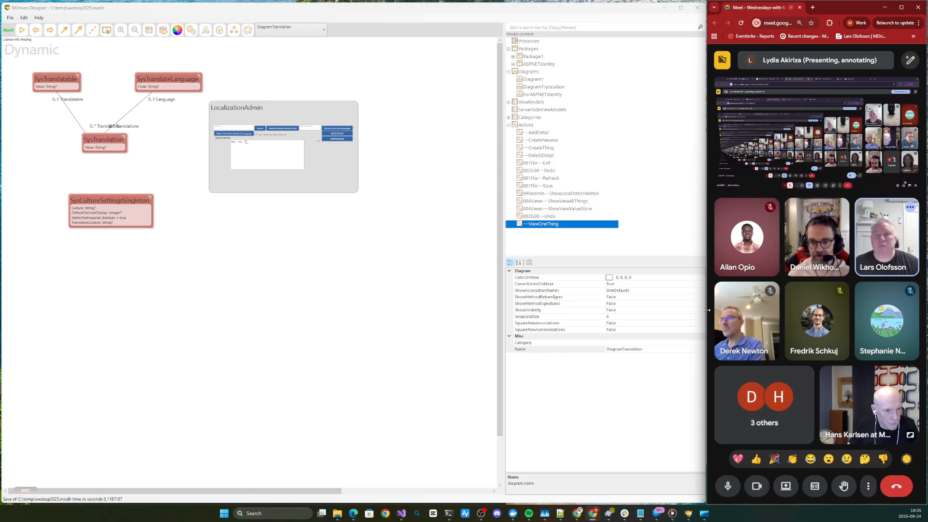
# - Widen the Meet window over MDriven Designer to view the shared presentation, and narrow it back to a slim column beside the designer
pyautogui.moveTo(707, 309); pyautogui.dragTo(306, 307)
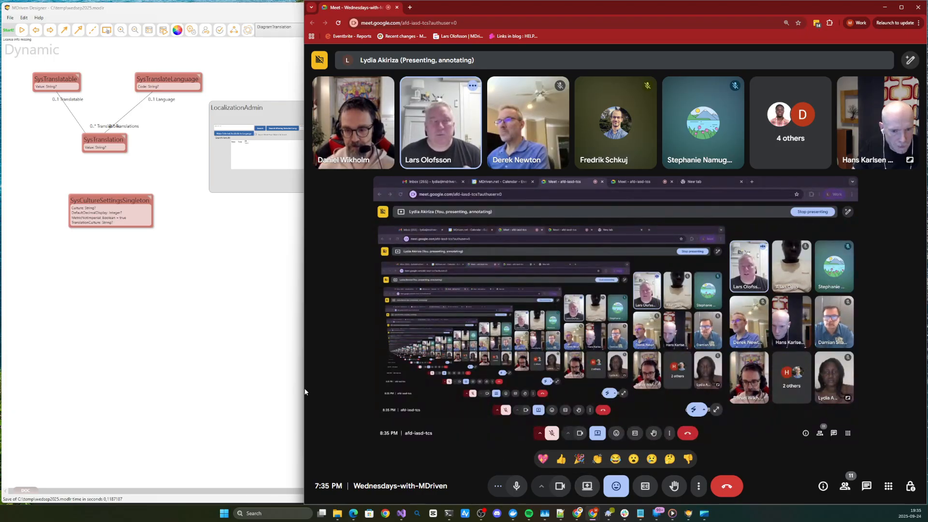
pyautogui.moveTo(308, 393); pyautogui.dragTo(738, 401)
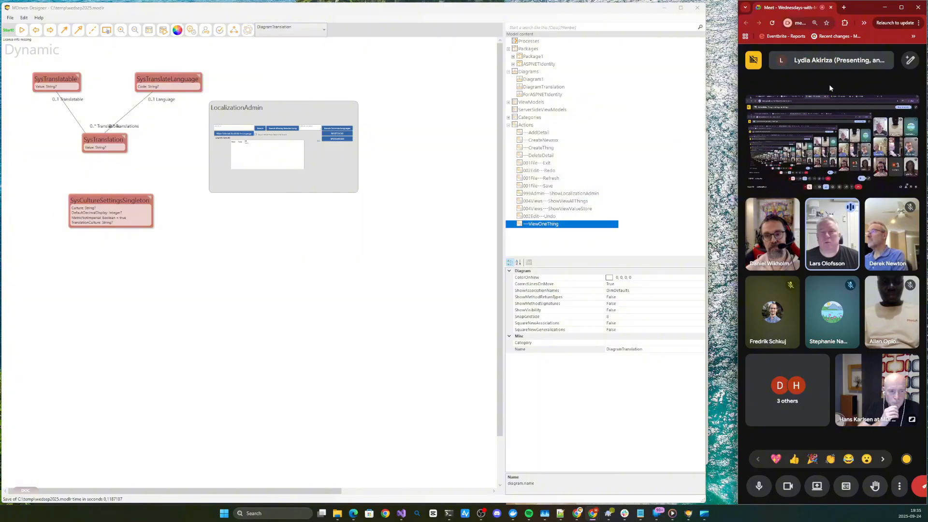
pyautogui.moveTo(820, 114)
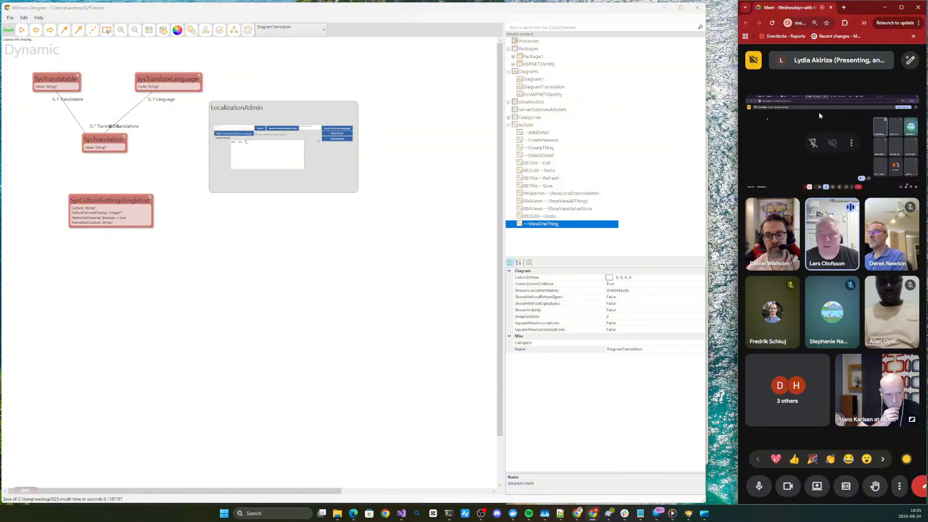
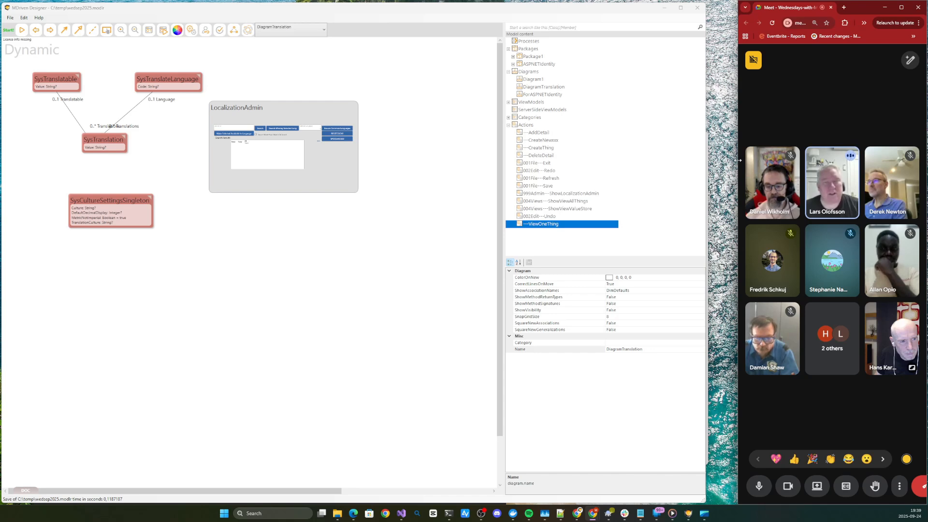
# - Widen the Meet window up to MDriven Designer's edge, and extend it across the full screen to view the shared Canva presentation
pyautogui.moveTo(739, 160); pyautogui.dragTo(708, 163)
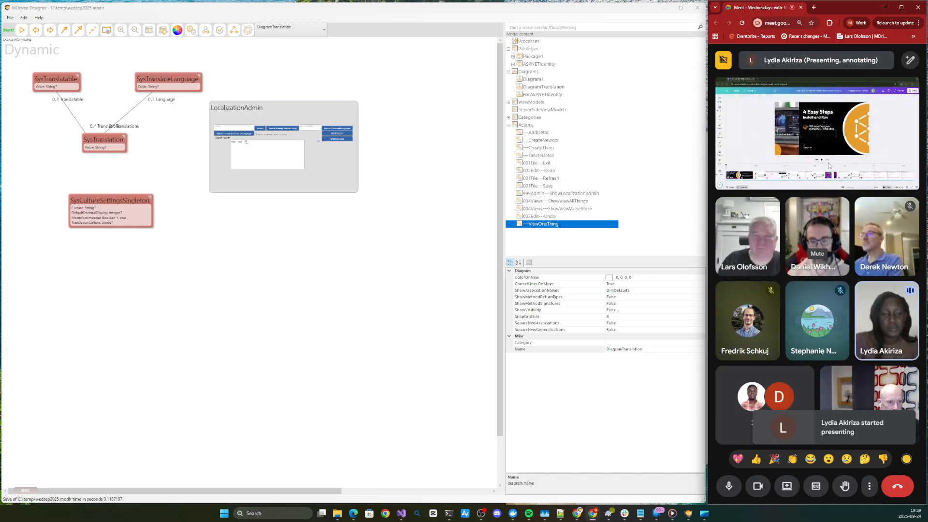
pyautogui.moveTo(707, 174); pyautogui.dragTo(0, 225)
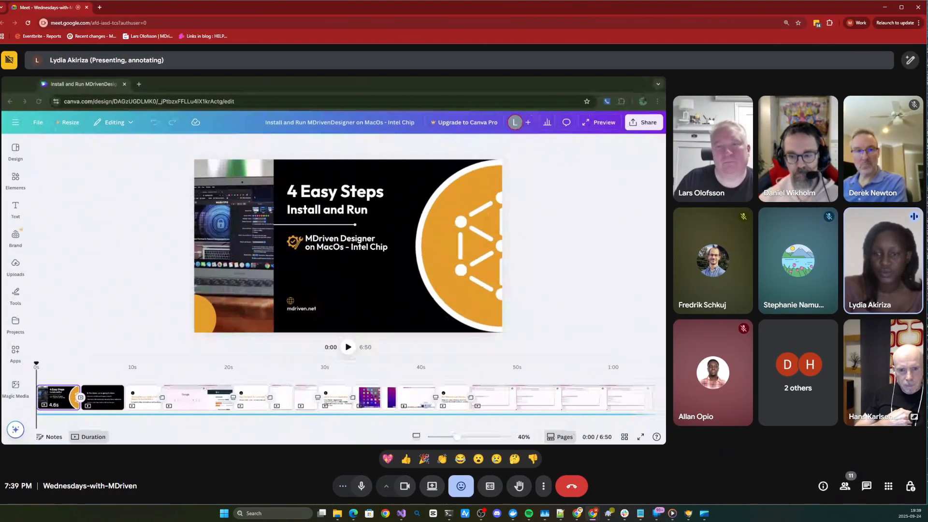